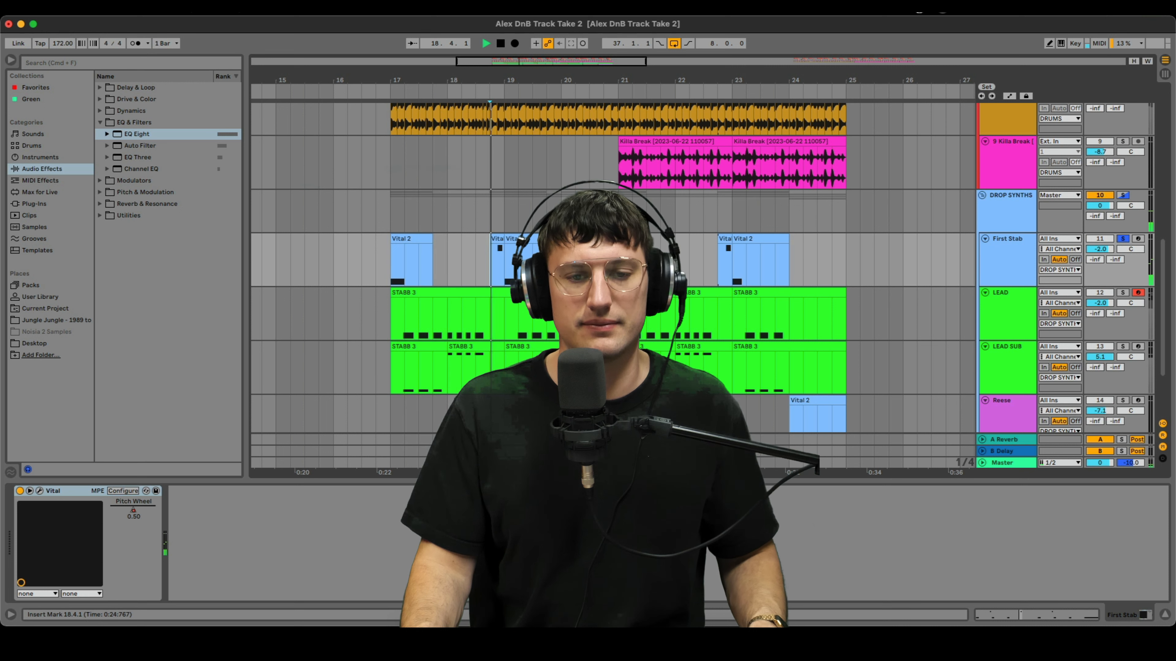
# Step: Insert a new MIDI track directly below the First Stab track
pyautogui.click(494, 254)
pyautogui.click(995, 263)
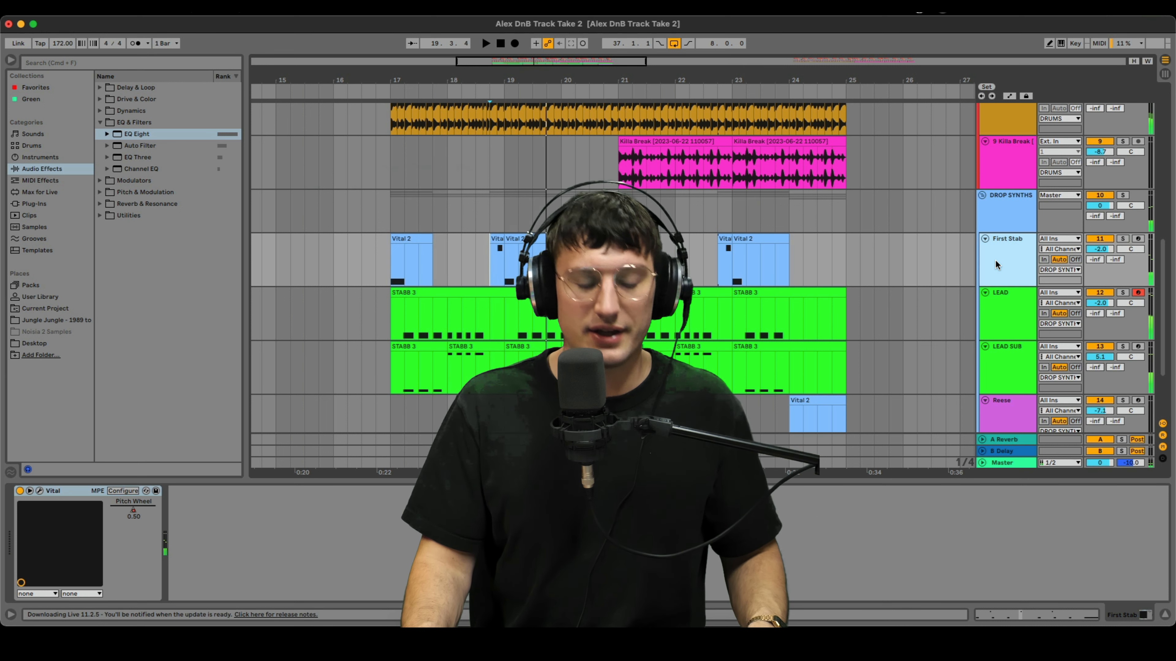
pyautogui.press('super+shift+t')
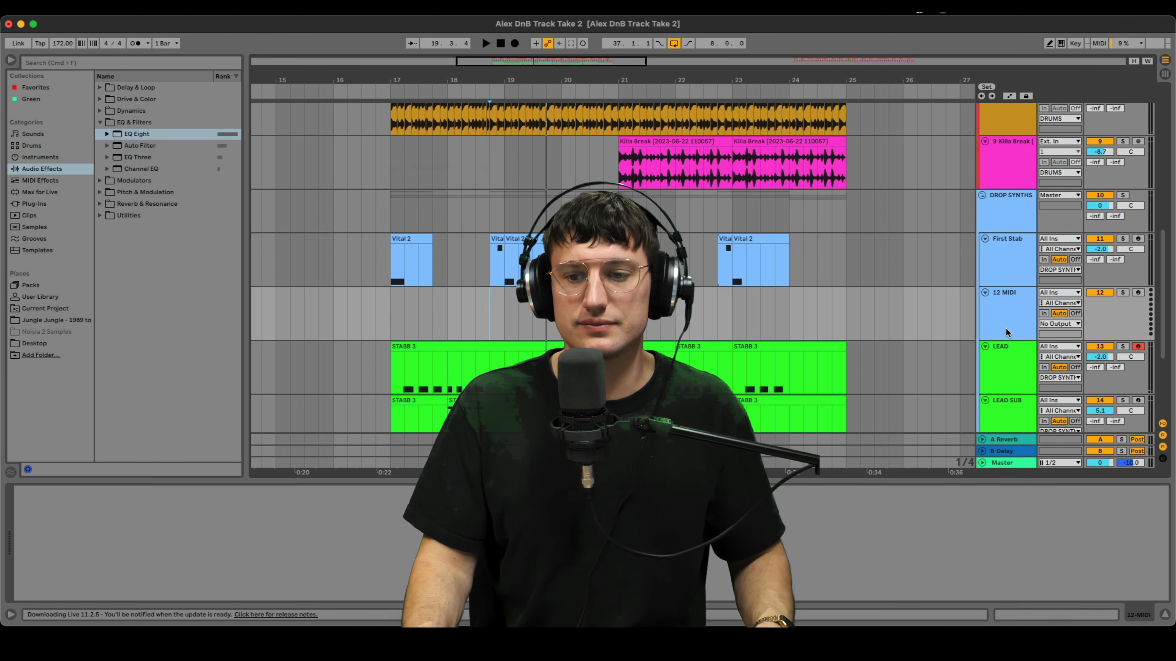
# Step: Copy the First Stab clips between bars 17 and 25 onto the new MIDI track at bar 17
pyautogui.click(393, 306)
pyautogui.moveTo(397, 259); pyautogui.dragTo(843, 260)
pyautogui.press('super+c')
pyautogui.click(395, 318)
pyautogui.press('super+v')
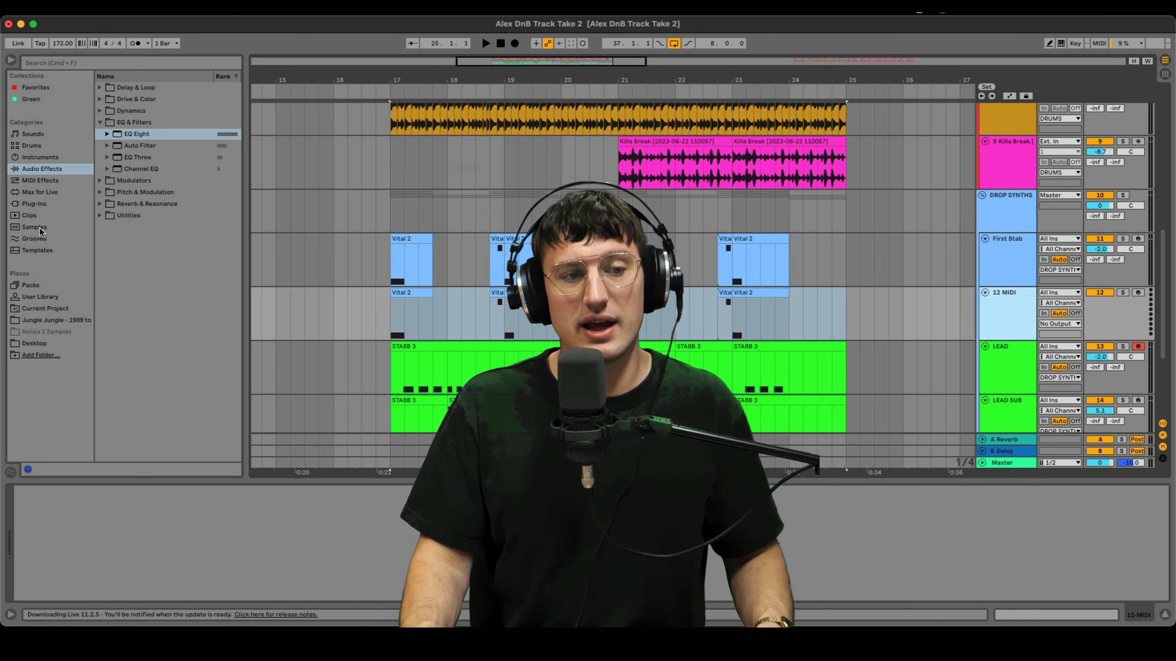
# Step: Load the Vital plug-in onto the new MIDI track and open its editor
pyautogui.click(43, 205)
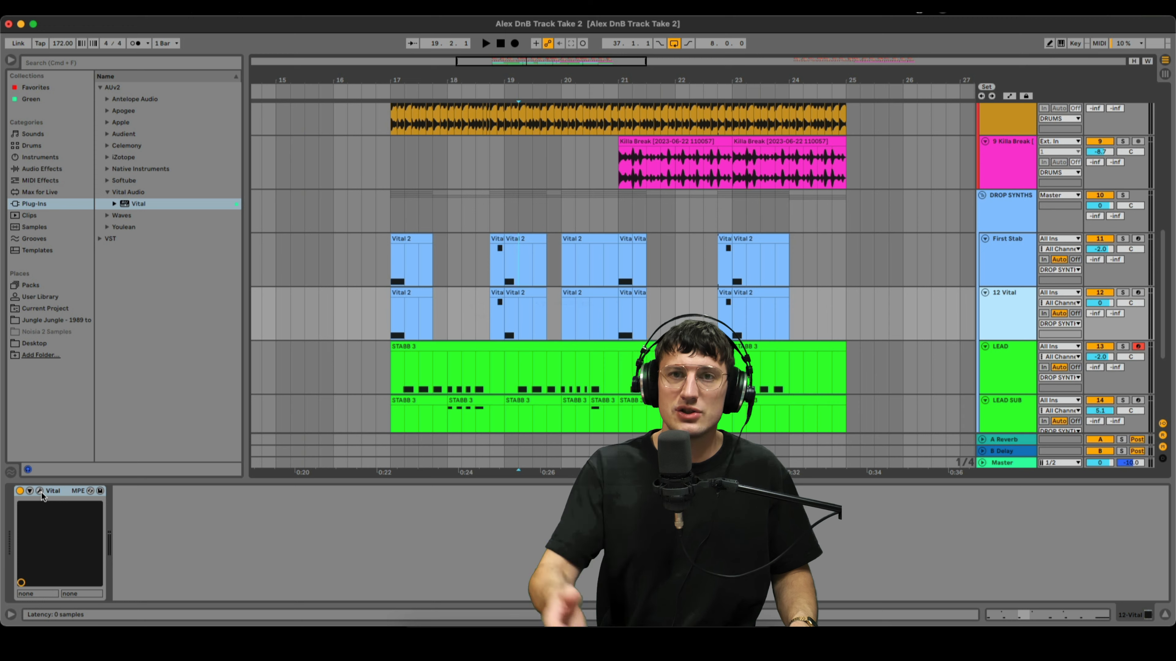
pyautogui.click(41, 492)
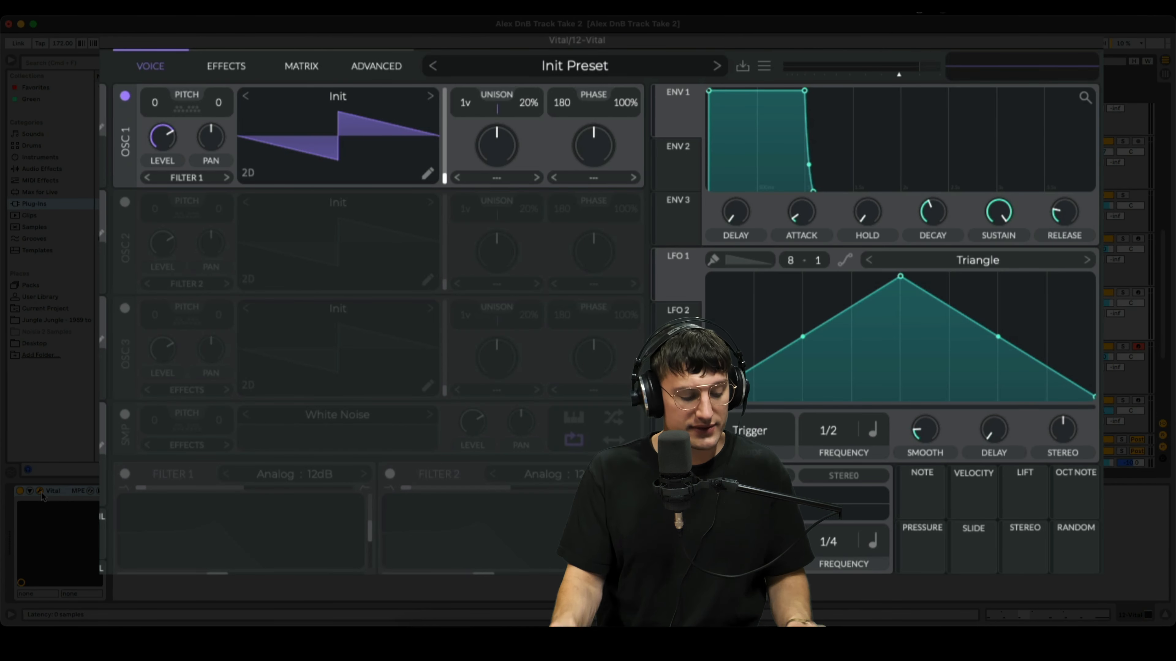
# Step: Give oscillator 1 a square wave from the Basic Shapes wavetable and set its phase randomization to 0%
pyautogui.click(431, 97)
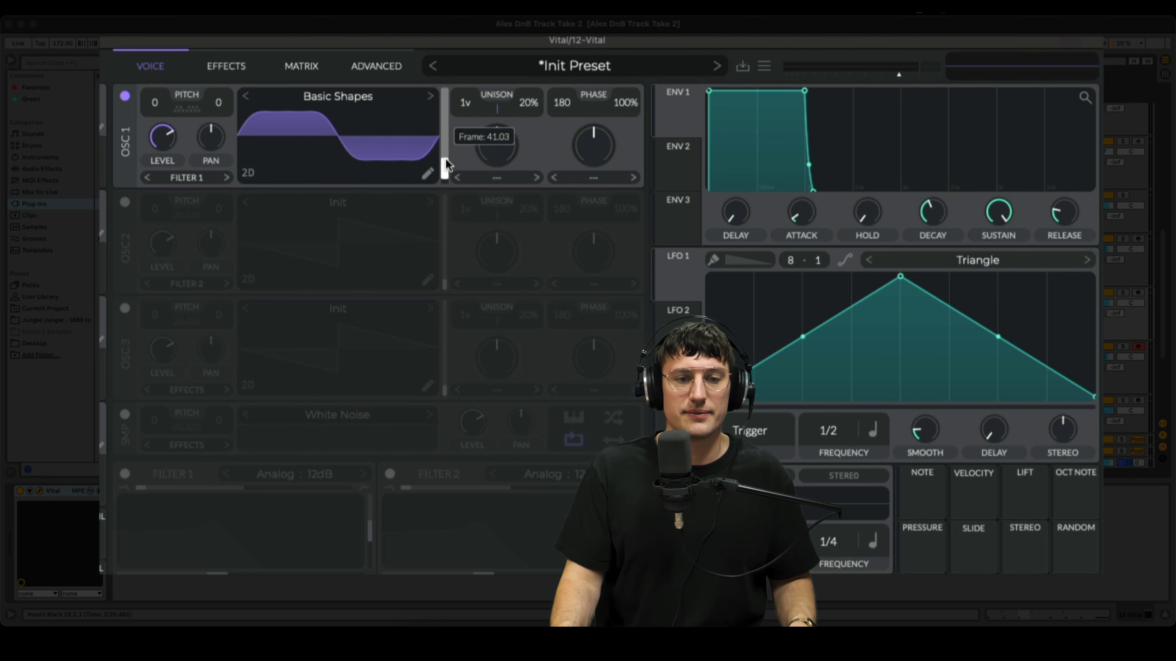
pyautogui.moveTo(446, 146); pyautogui.dragTo(447, 116)
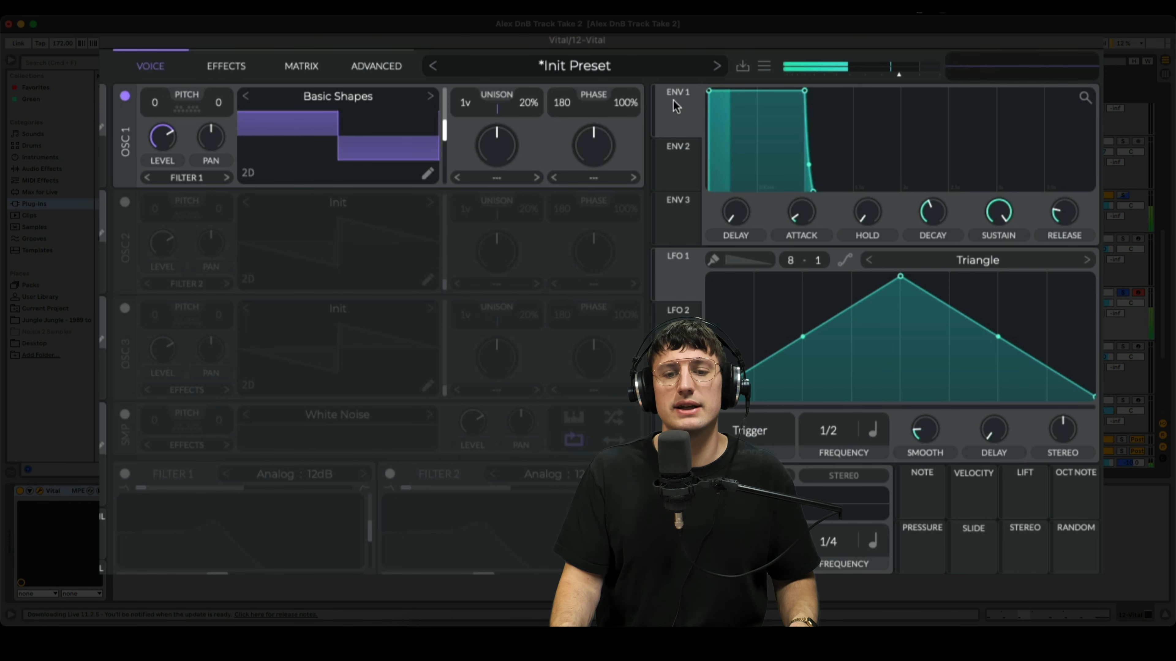
pyautogui.moveTo(625, 103); pyautogui.dragTo(258, 394)
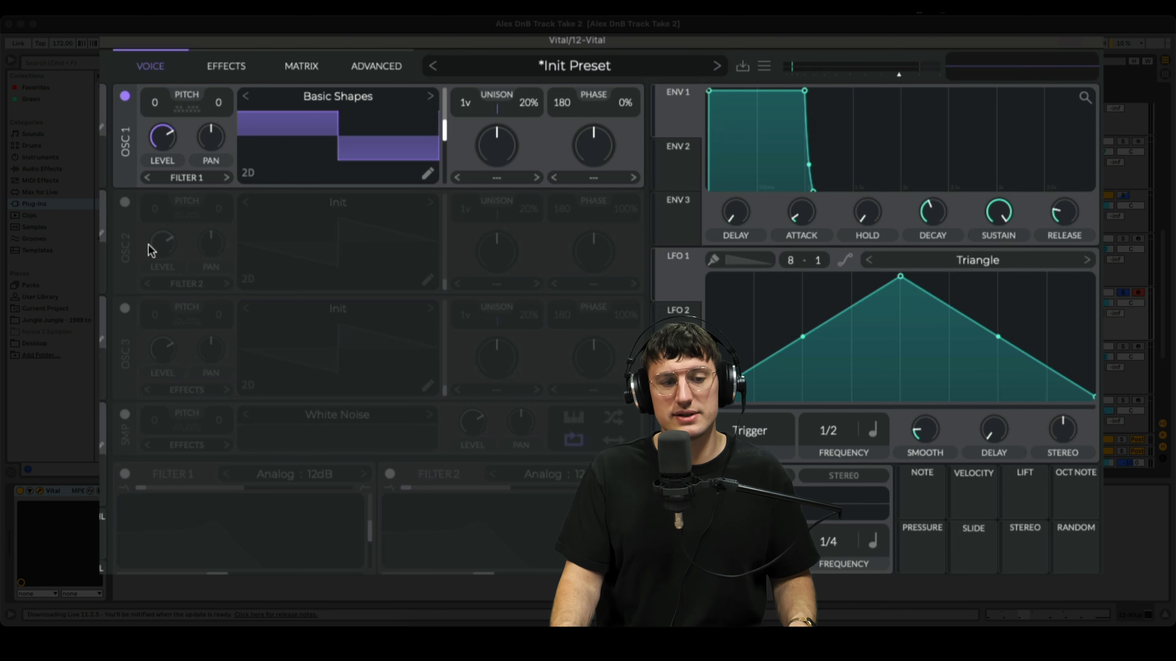
# Step: Enable oscillator 2 with a square Basic Shapes wave, transposed up 12 semitones and with its level fully down
pyautogui.click(125, 203)
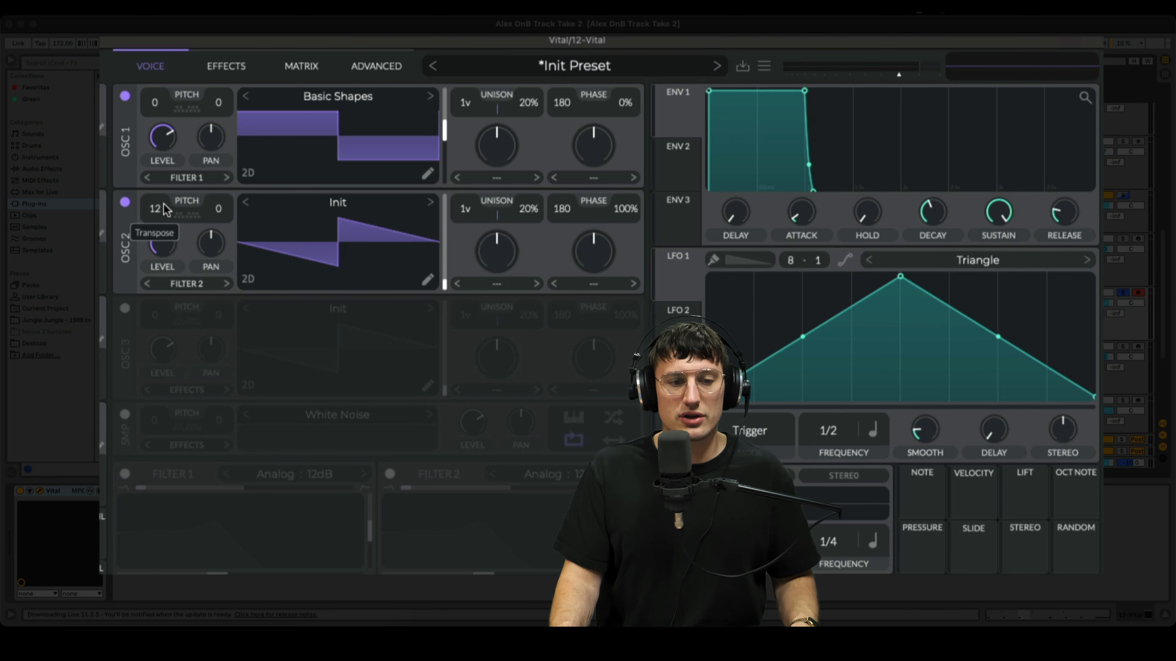
pyautogui.click(432, 203)
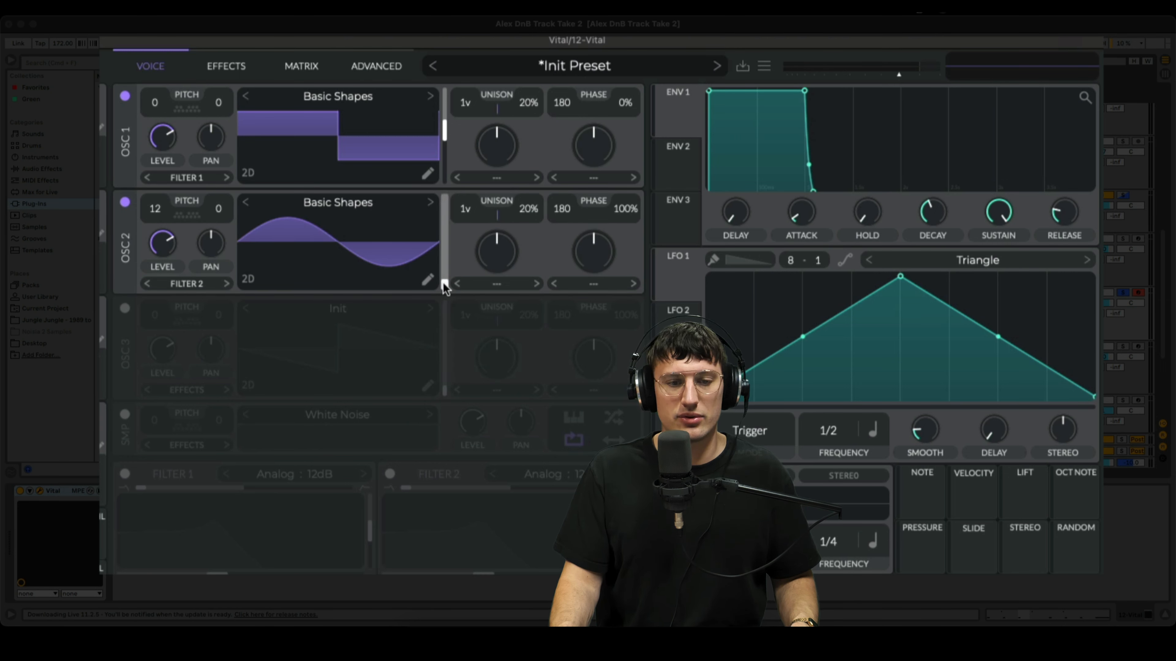
pyautogui.moveTo(444, 286); pyautogui.dragTo(453, 238)
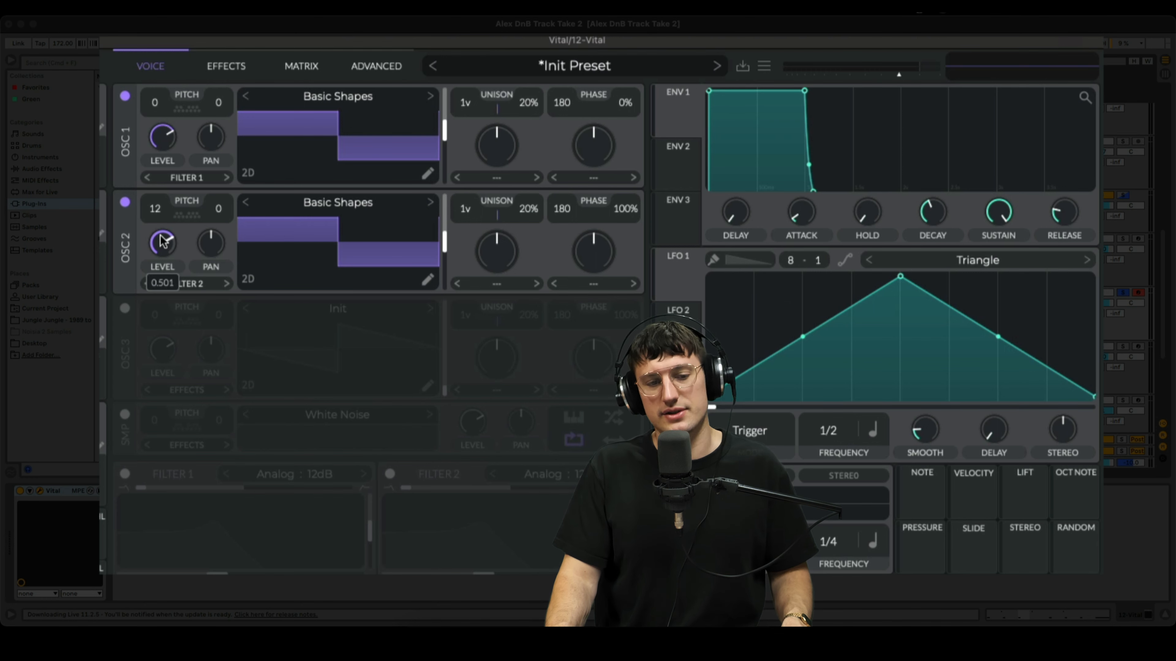
# Step: Set oscillator 1's wave morph to FM from oscillator 2 with an amount of about 28%
pyautogui.click(578, 183)
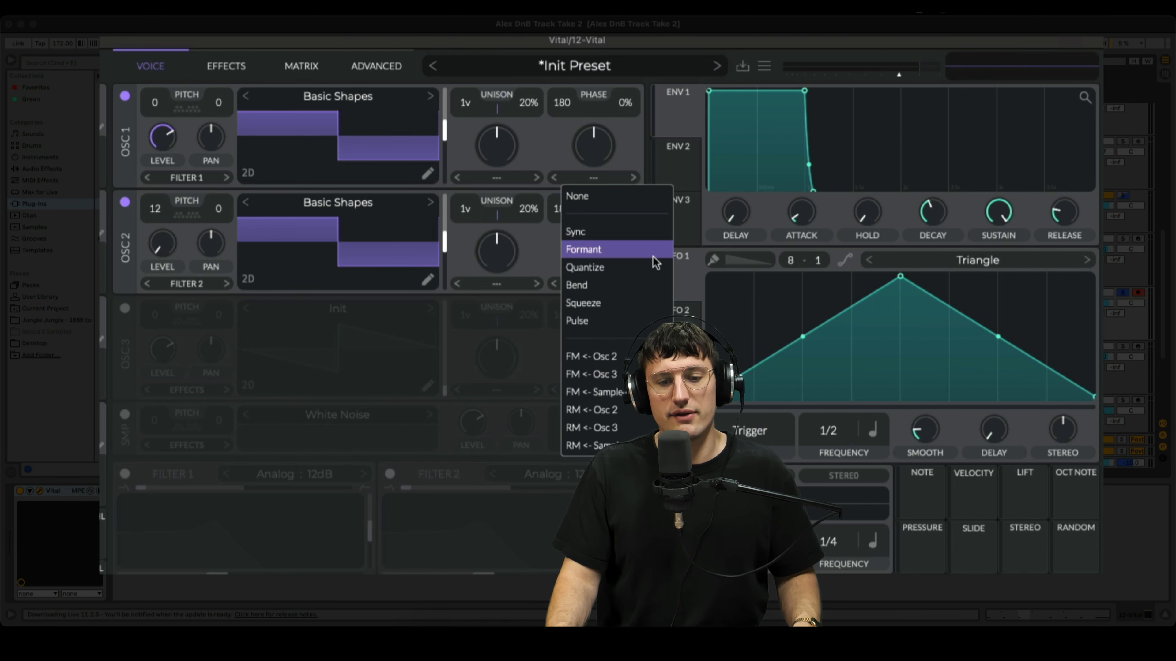
pyautogui.click(574, 375)
pyautogui.click(607, 176)
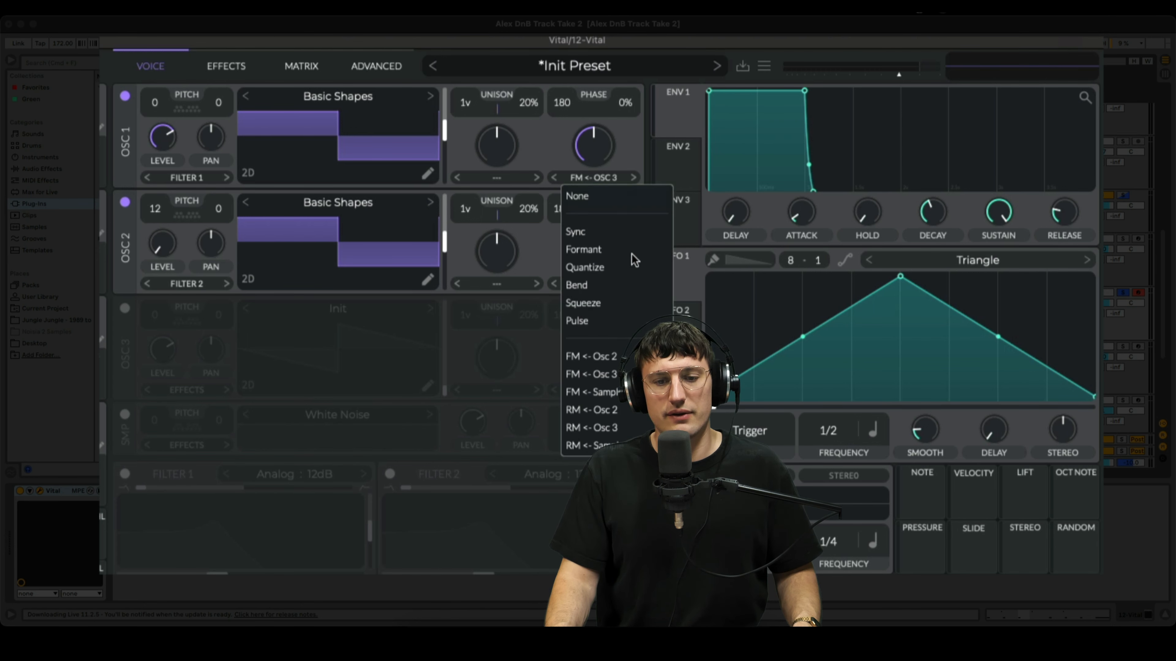
pyautogui.click(593, 357)
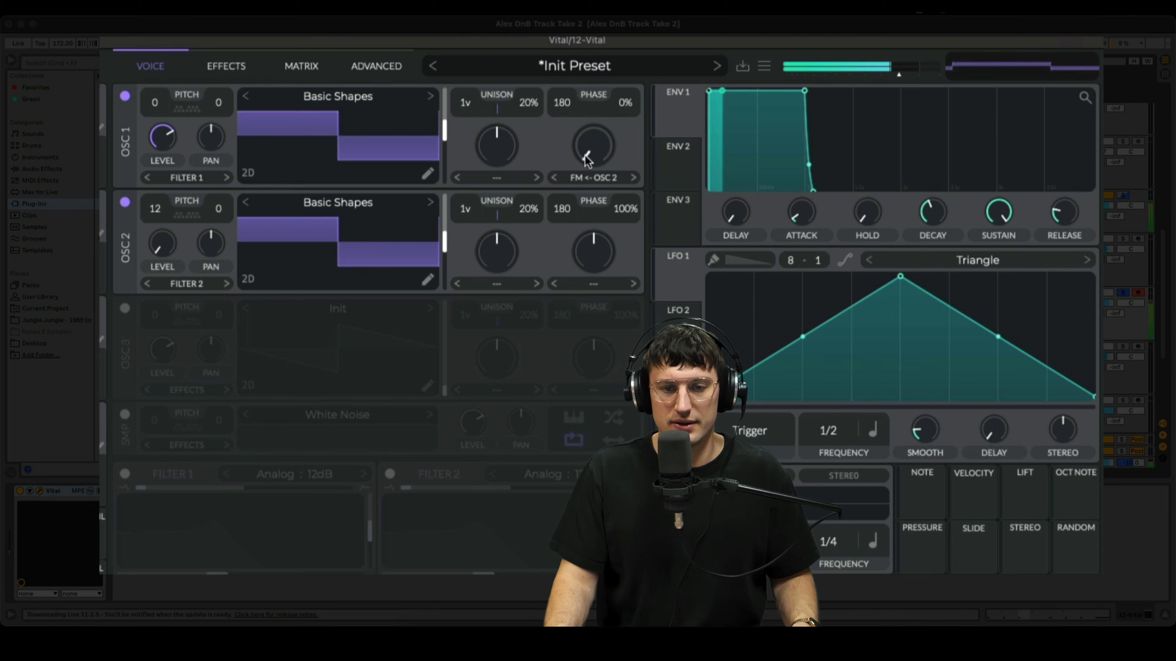
pyautogui.moveTo(584, 155); pyautogui.dragTo(591, 120)
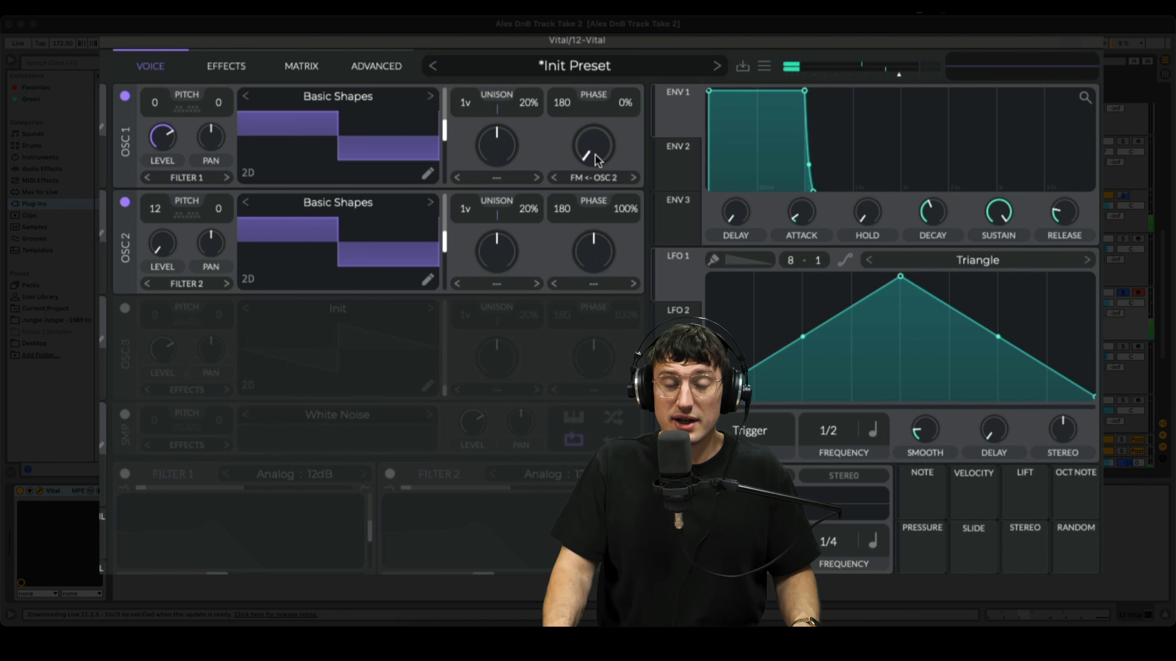
pyautogui.moveTo(595, 153); pyautogui.dragTo(596, 110)
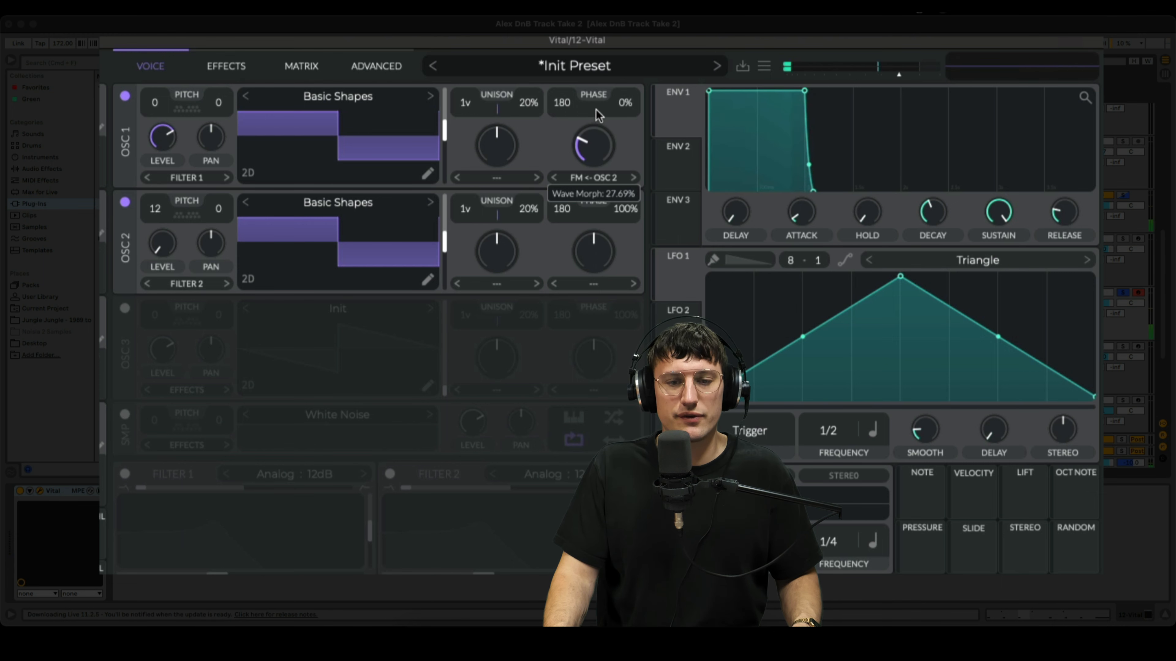
# Step: Assign LFO 1 to oscillator 1's FM amount and reshape its triangle into an earlier, lower peak with a curved decay
pyautogui.moveTo(908, 280); pyautogui.dragTo(759, 291)
pyautogui.moveTo(683, 290); pyautogui.dragTo(581, 162)
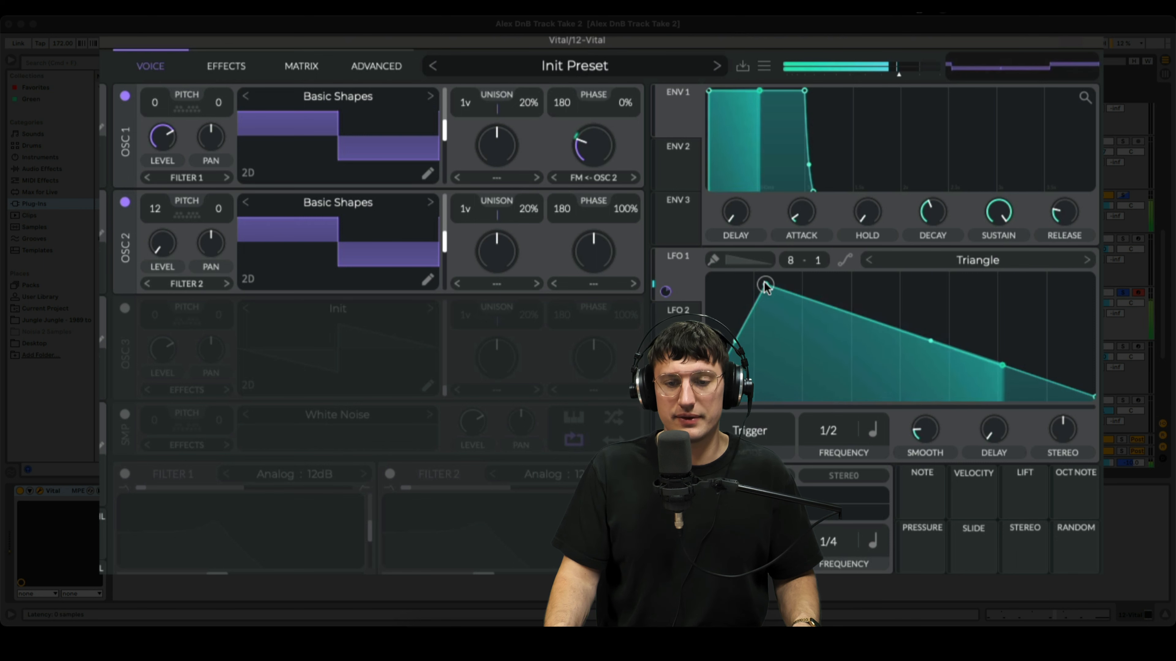
pyautogui.moveTo(765, 285); pyautogui.dragTo(851, 331)
pyautogui.moveTo(968, 369); pyautogui.dragTo(922, 380)
pyautogui.moveTo(851, 330); pyautogui.dragTo(803, 335)
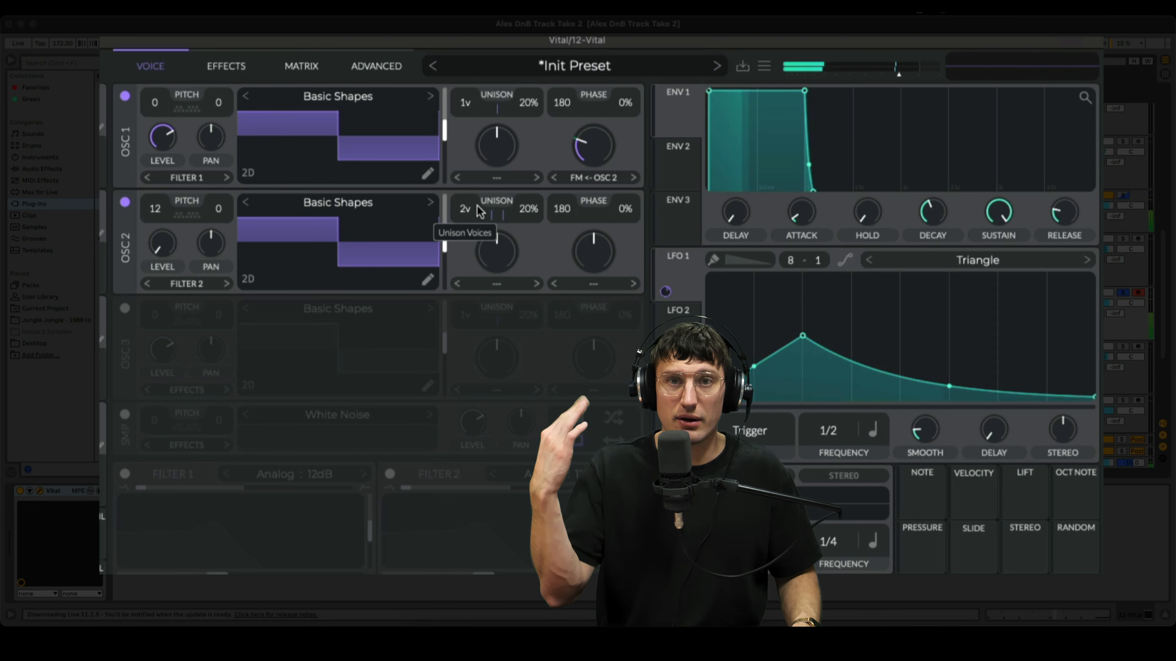
# Step: Enable oscillator 3 with its square Basic Shapes wave and lower its level
pyautogui.click(124, 309)
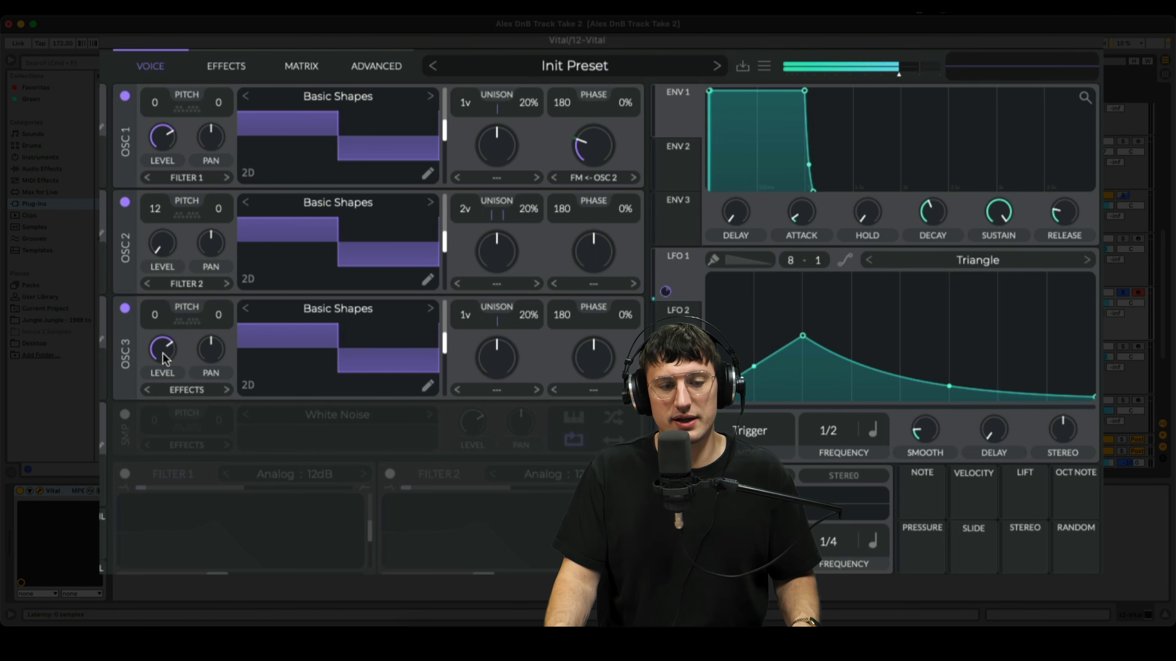
pyautogui.moveTo(159, 347); pyautogui.dragTo(163, 375)
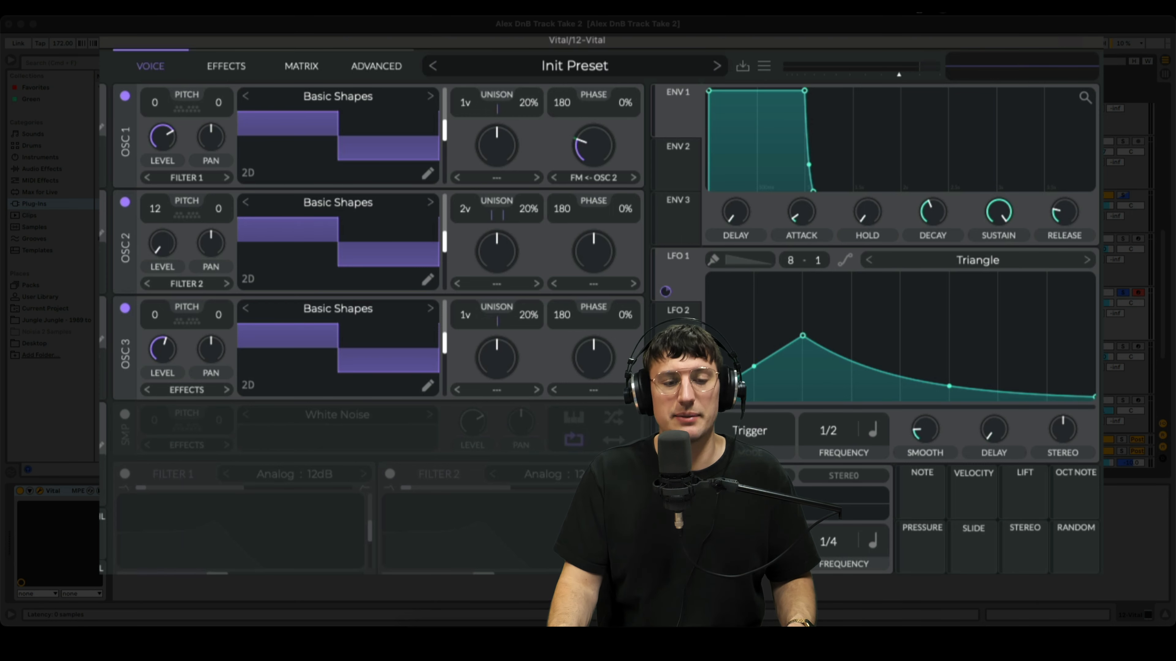
# Step: Enable Filter 1 as Comb : Band Spread Comb with oscillators 1, 2 and 3 routed into it
pyautogui.click(125, 473)
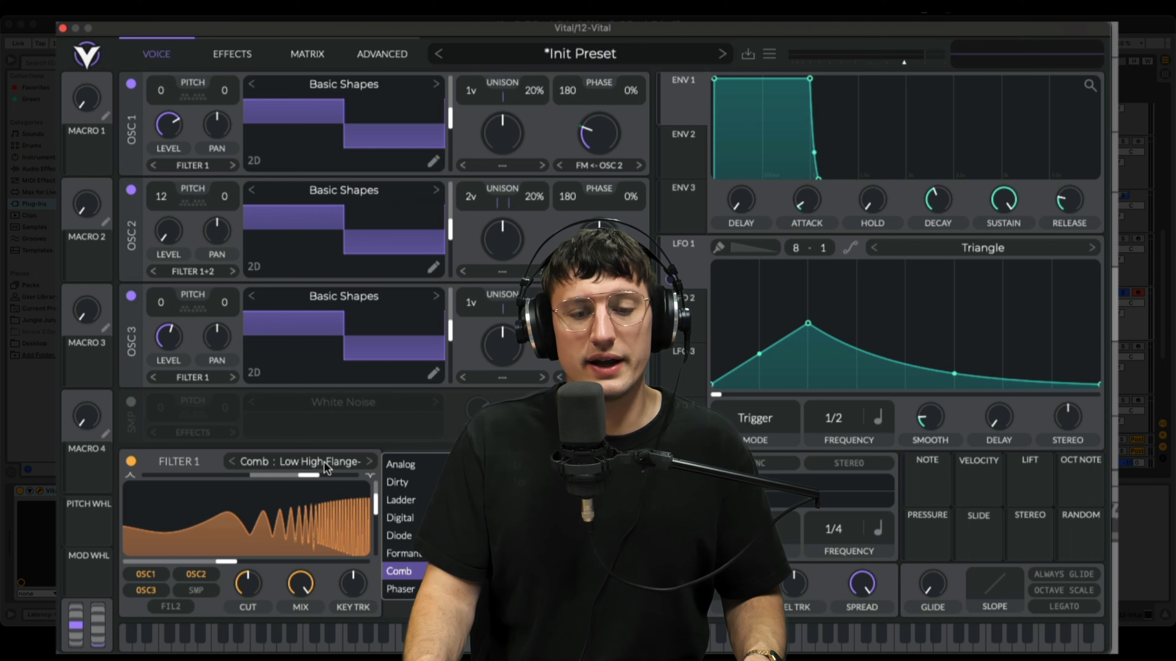
pyautogui.click(548, 518)
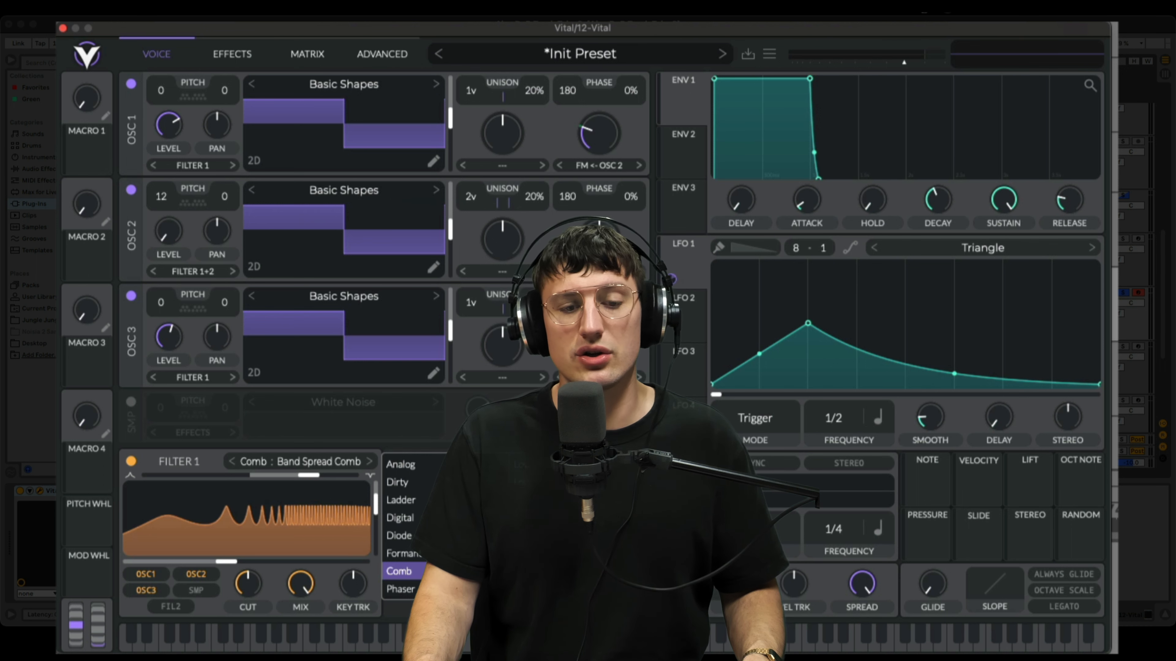
pyautogui.click(256, 558)
# Step: Raise Filter 1's blend and resonance, adjust its cutoff, and turn its key tracking fully up
pyautogui.moveTo(307, 475); pyautogui.dragTo(378, 497)
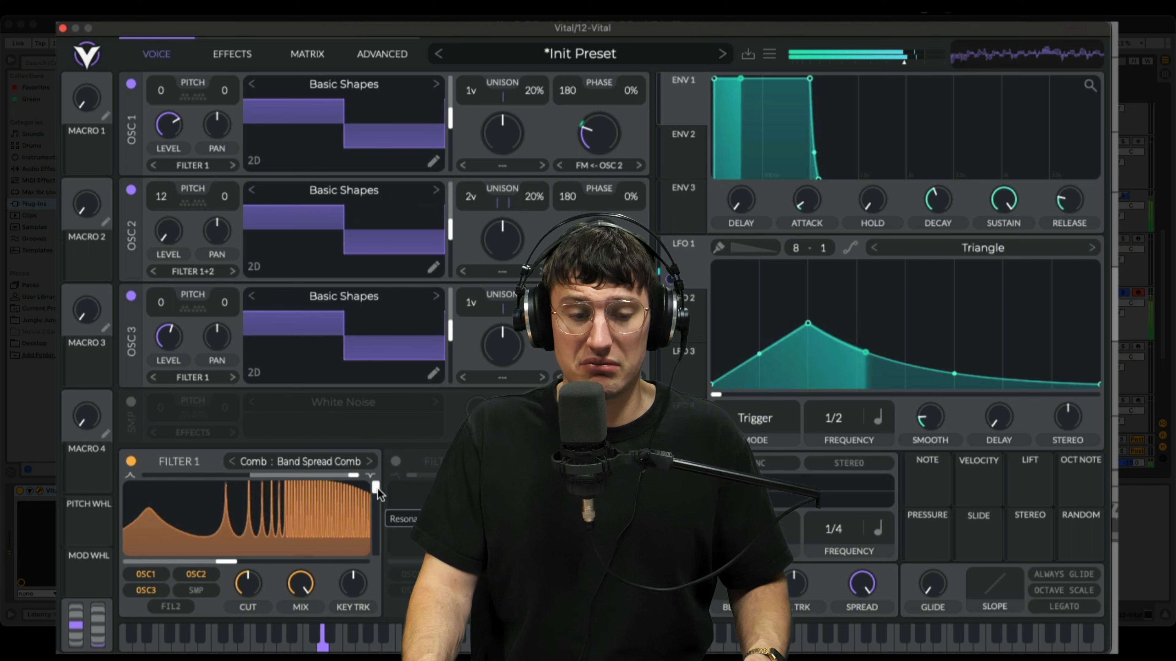
pyautogui.moveTo(232, 565); pyautogui.dragTo(218, 540)
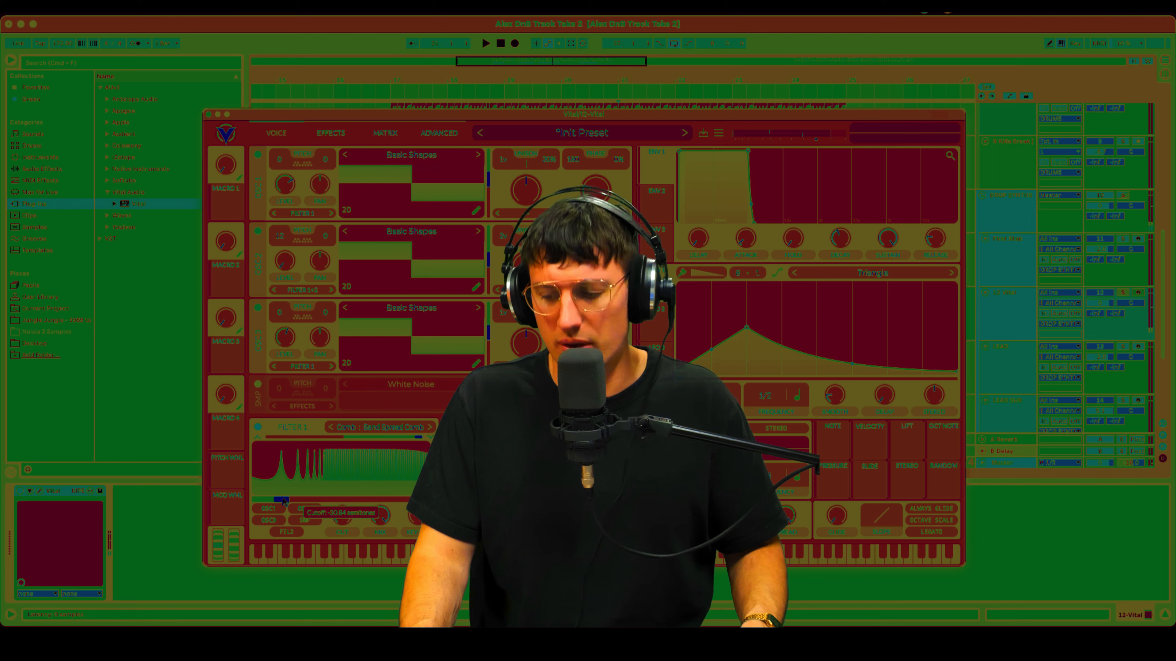
pyautogui.moveTo(284, 501); pyautogui.dragTo(290, 504)
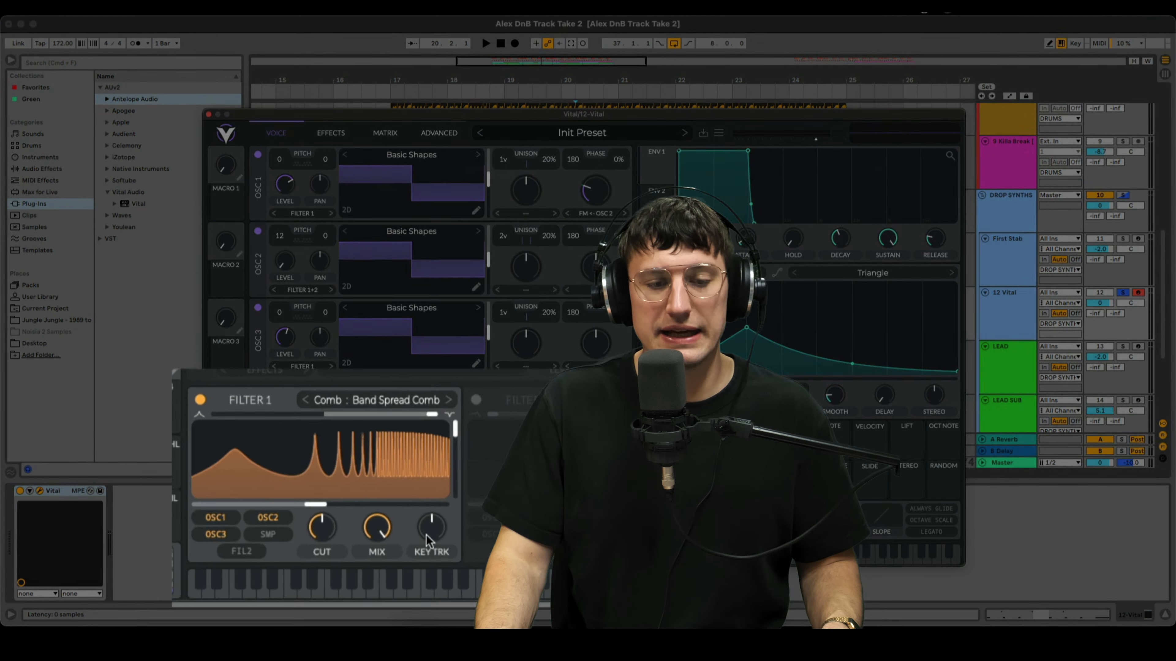
pyautogui.moveTo(418, 515); pyautogui.dragTo(417, 468)
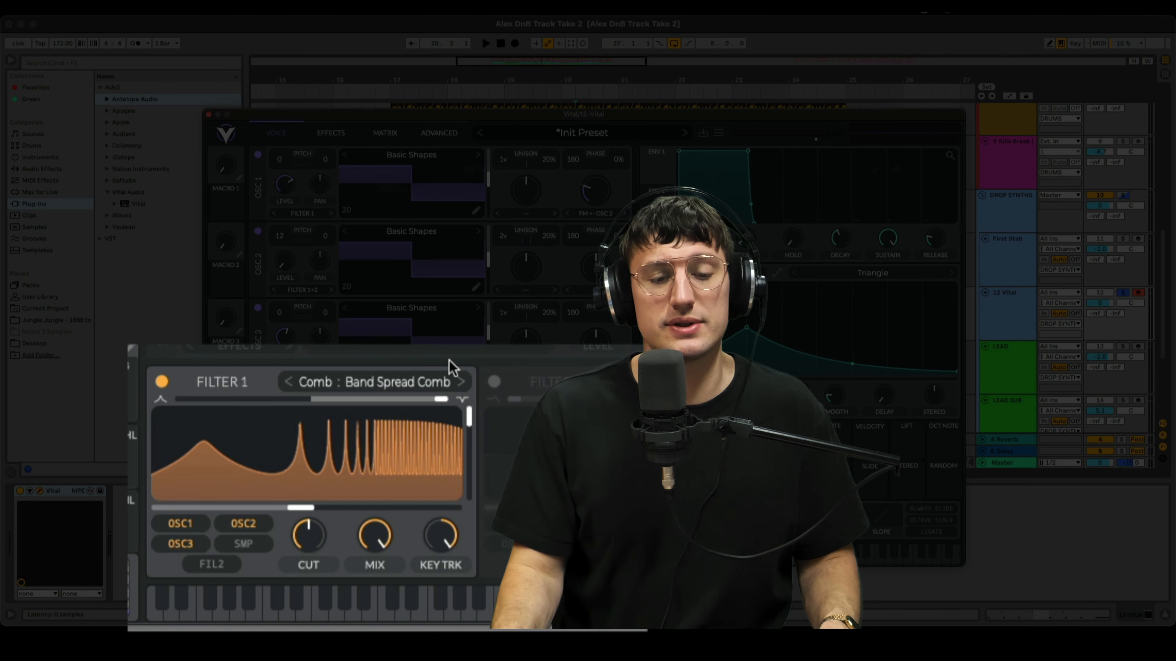
pyautogui.moveTo(439, 554)
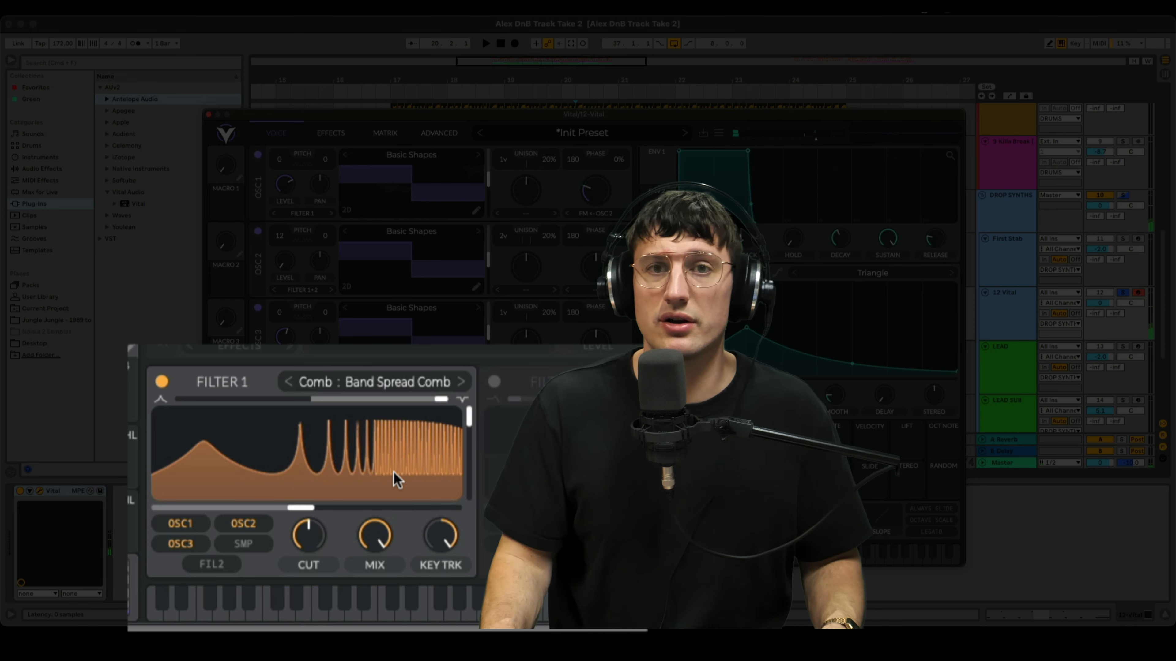
# Step: Tune Filter 1's cutoff to about 1.36 semitones and raise its resonance further
pyautogui.moveTo(300, 508)
pyautogui.mouseDown()
pyautogui.moveTo(271, 514)
pyautogui.moveTo(292, 514)
pyautogui.mouseUp()
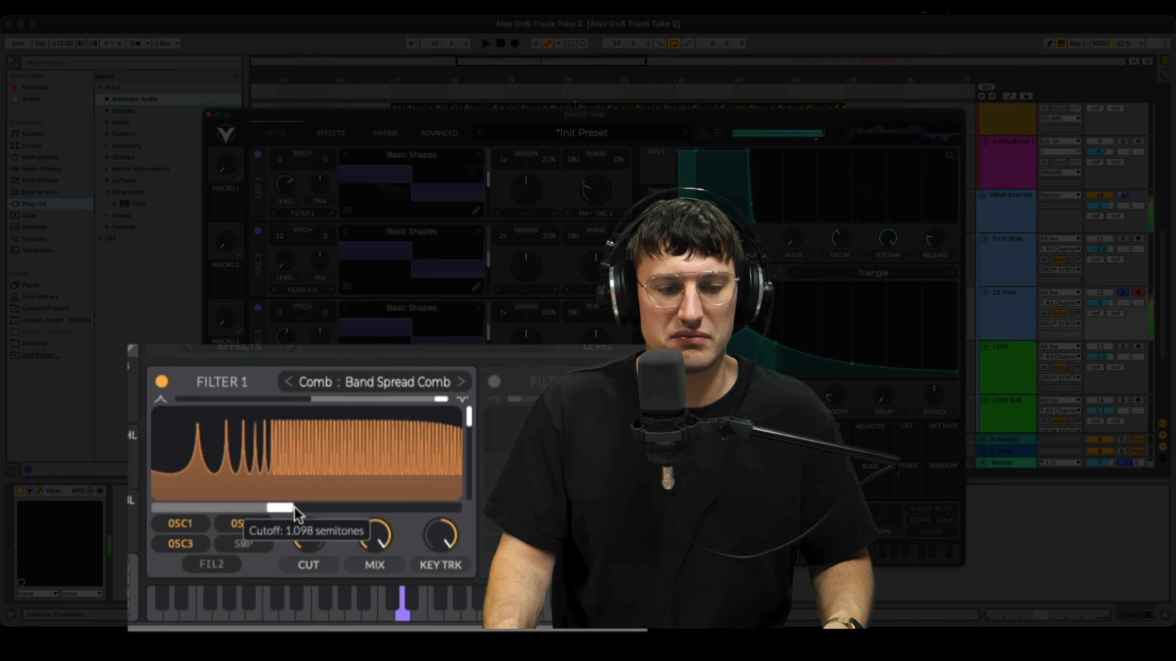
pyautogui.moveTo(298, 508)
pyautogui.mouseDown()
pyautogui.moveTo(349, 505)
pyautogui.moveTo(305, 510)
pyautogui.mouseUp()
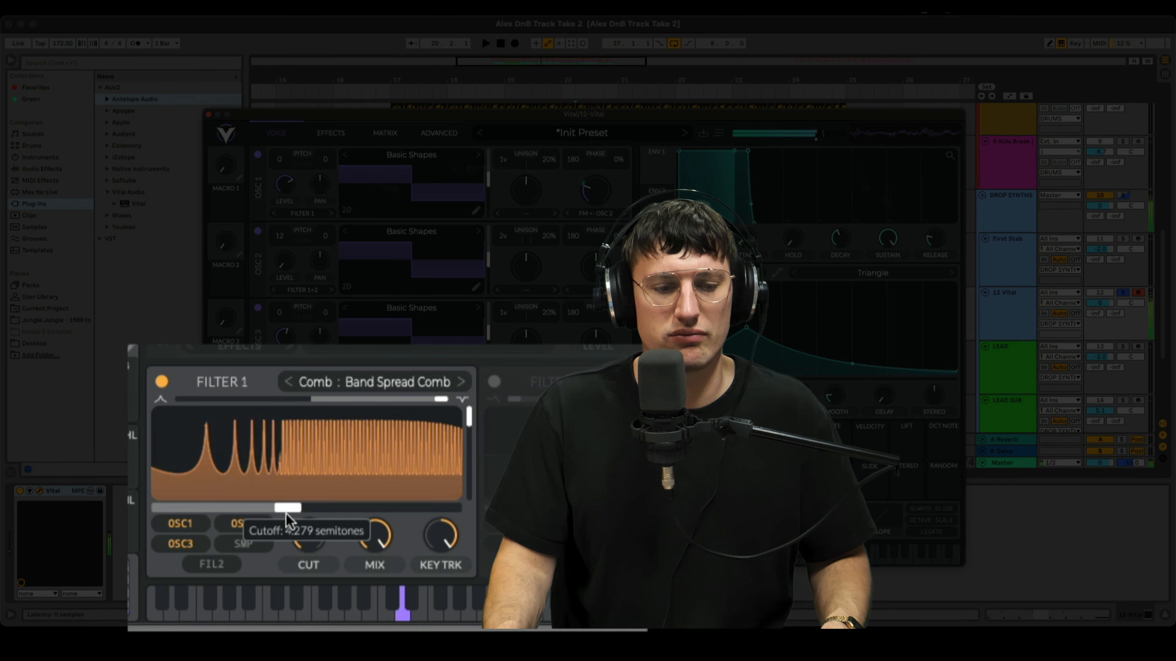
pyautogui.moveTo(281, 526); pyautogui.dragTo(279, 530)
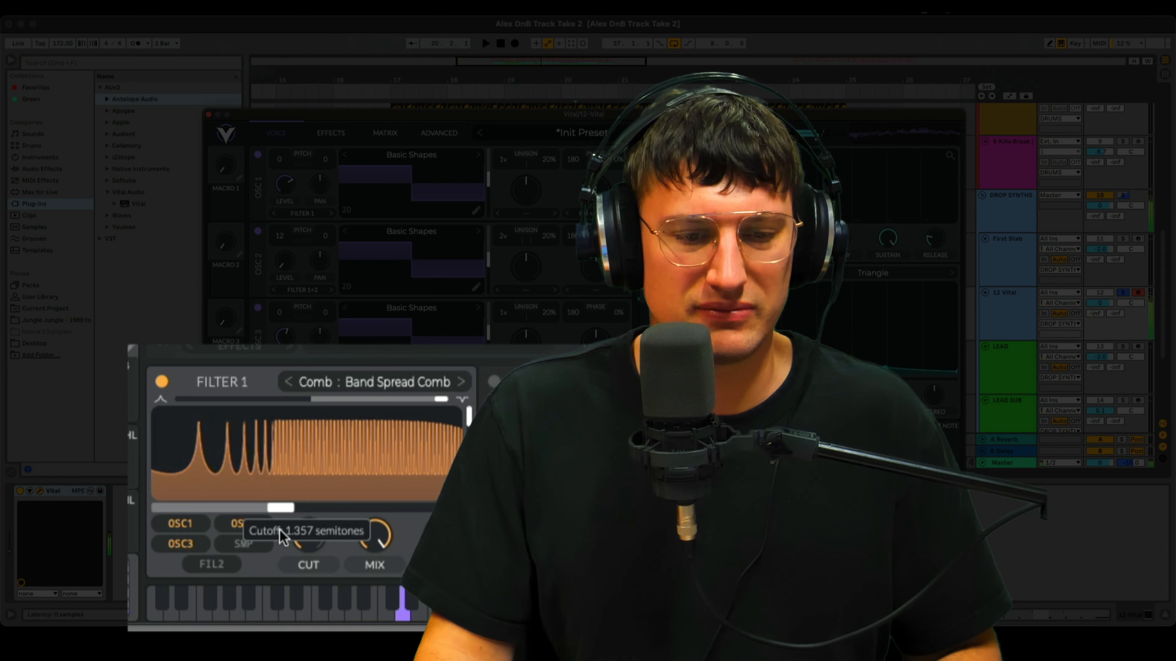
pyautogui.moveTo(282, 536); pyautogui.dragTo(282, 535)
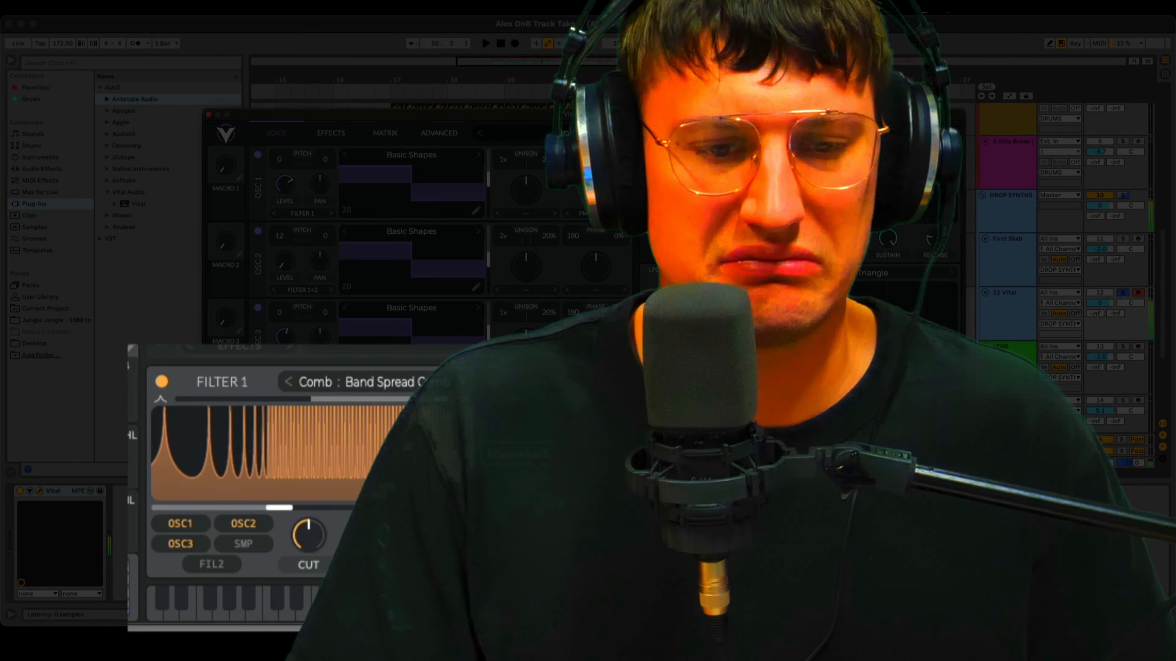
pyautogui.moveTo(469, 493); pyautogui.dragTo(467, 440)
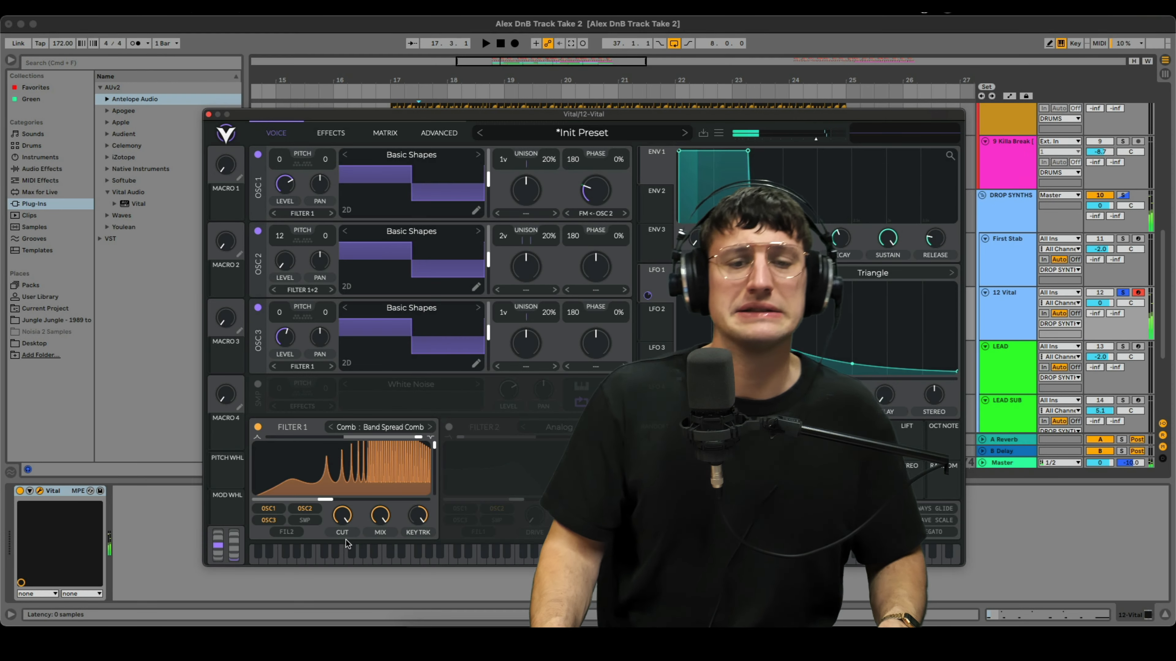
# Step: Enable Vital's Compressor effect in Multiband mode and raise its band gain
pyautogui.click(330, 131)
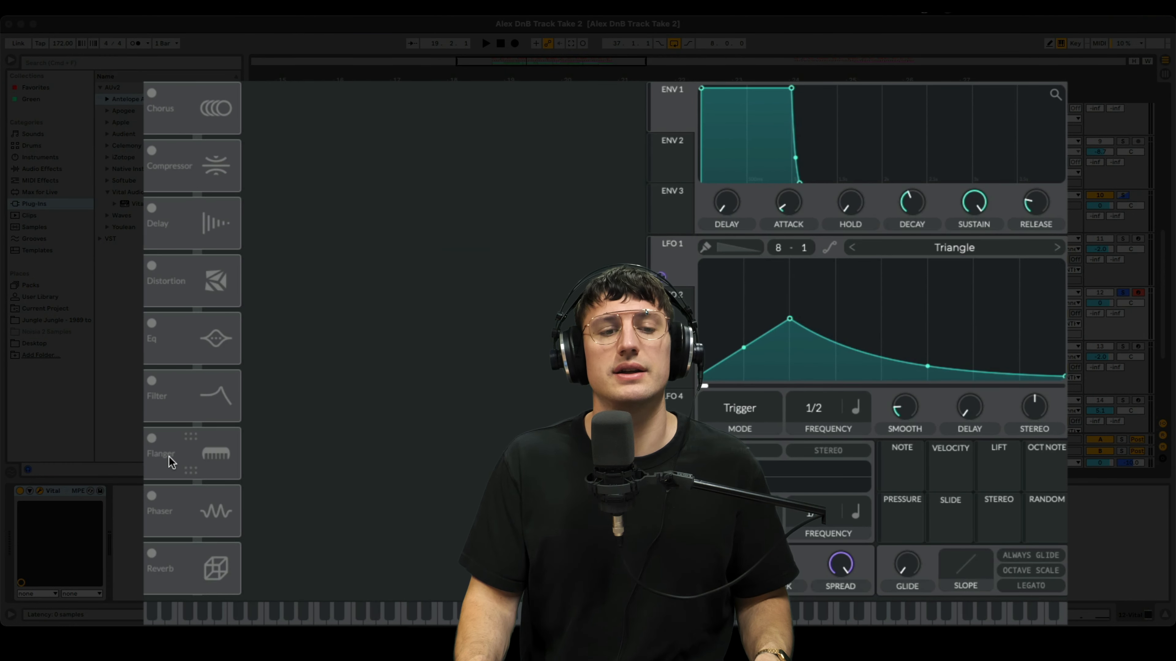
pyautogui.click(155, 153)
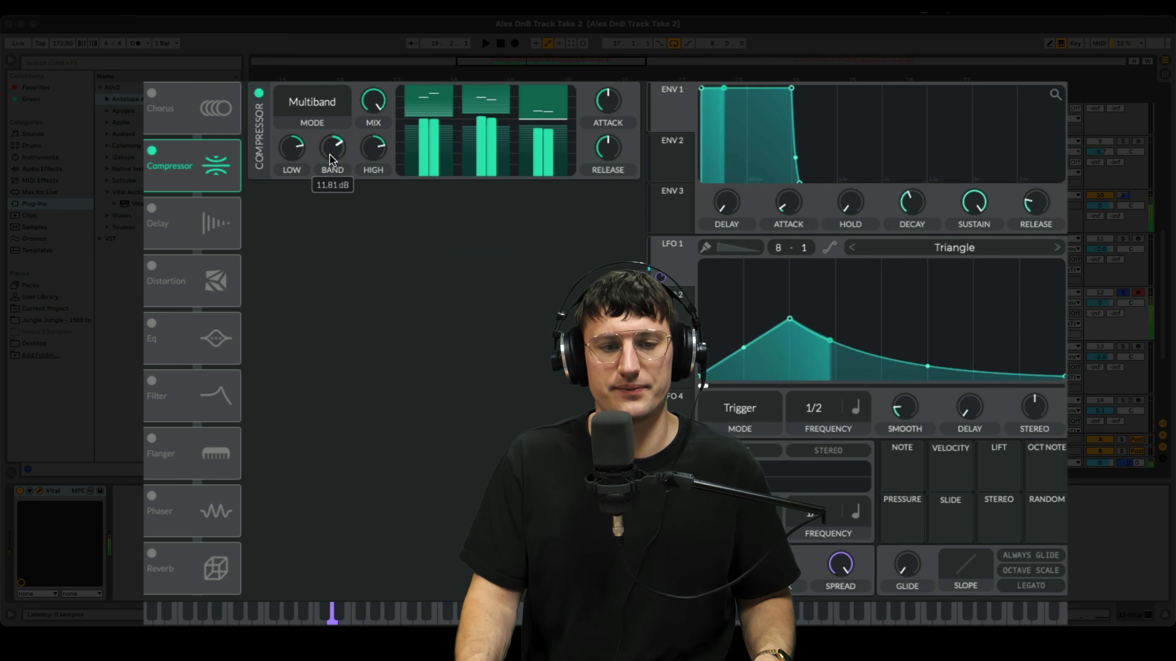
pyautogui.moveTo(330, 155); pyautogui.dragTo(331, 149)
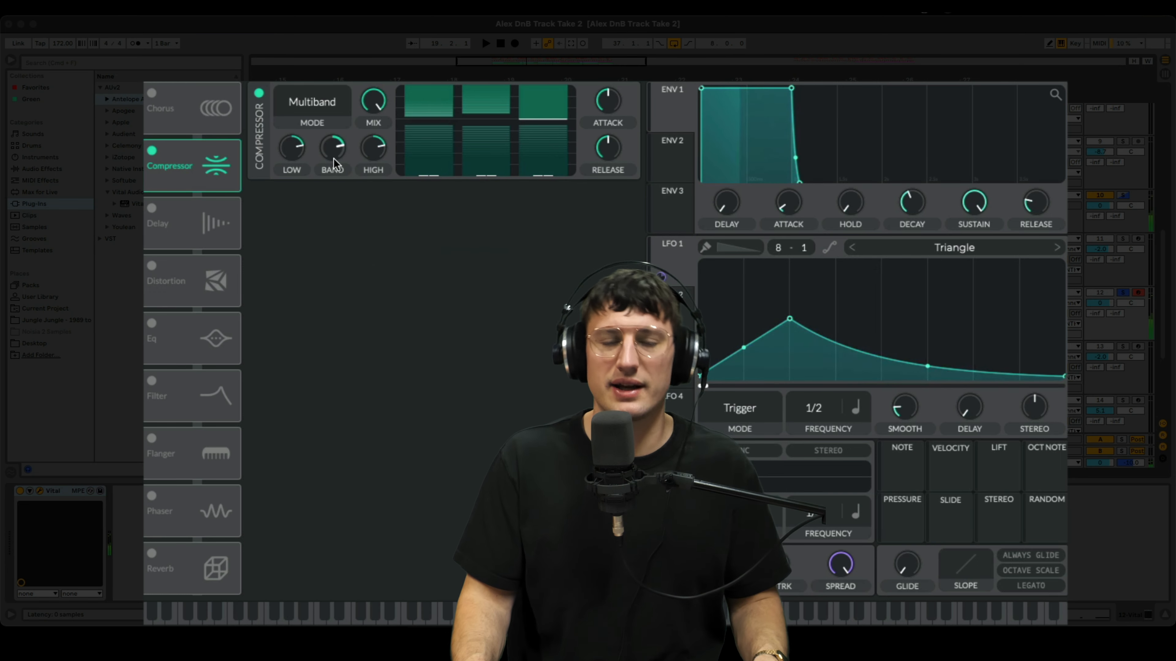
# Step: Fine-tune the multiband compressor's gain and compare the sound with the effect bypassed and re-enabled
pyautogui.moveTo(343, 150); pyautogui.dragTo(286, 149)
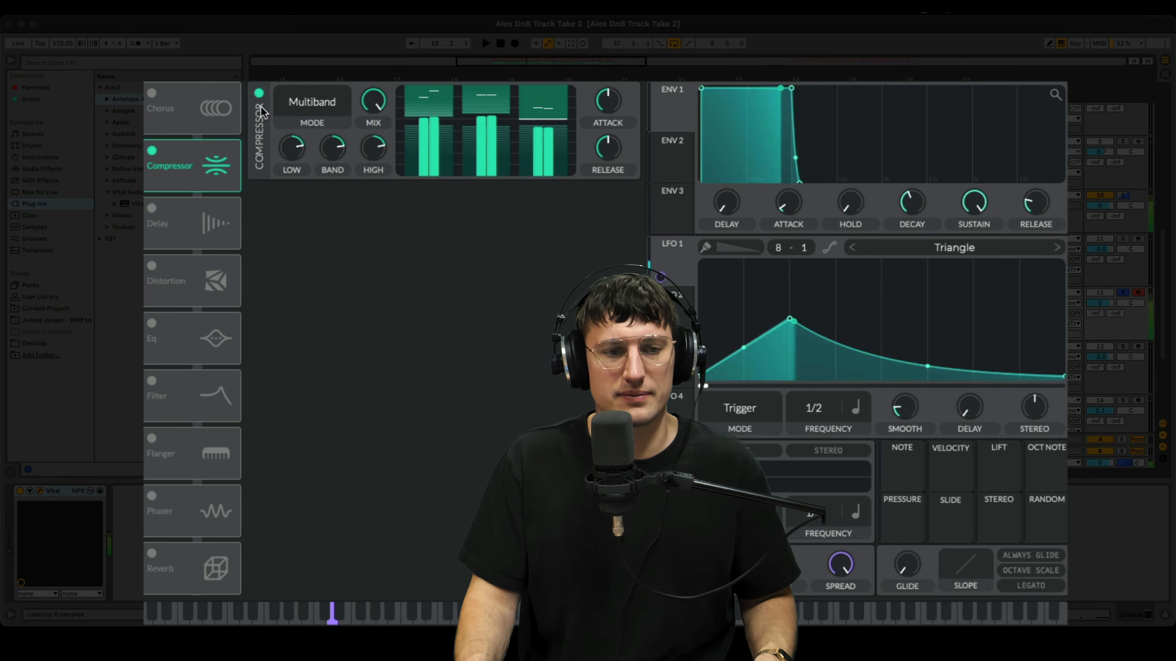
pyautogui.click(259, 93)
pyautogui.click(259, 93)
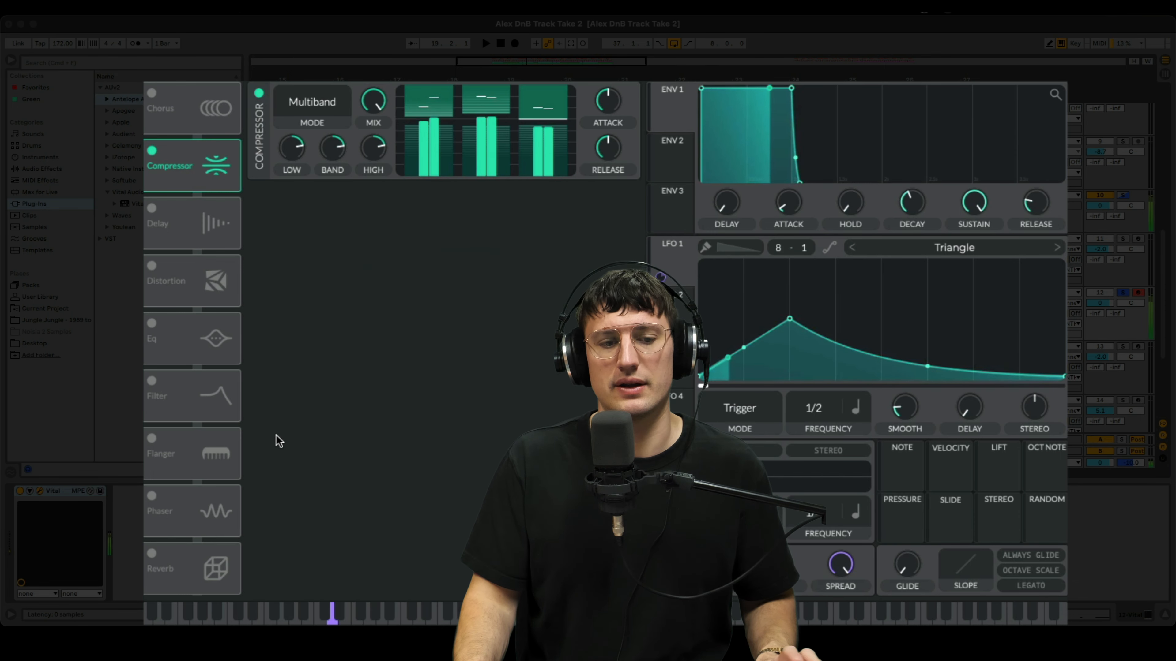
# Step: Enable the Distortion effect as Hard Clip, raise its drive, and turn its mix fully down
pyautogui.click(151, 267)
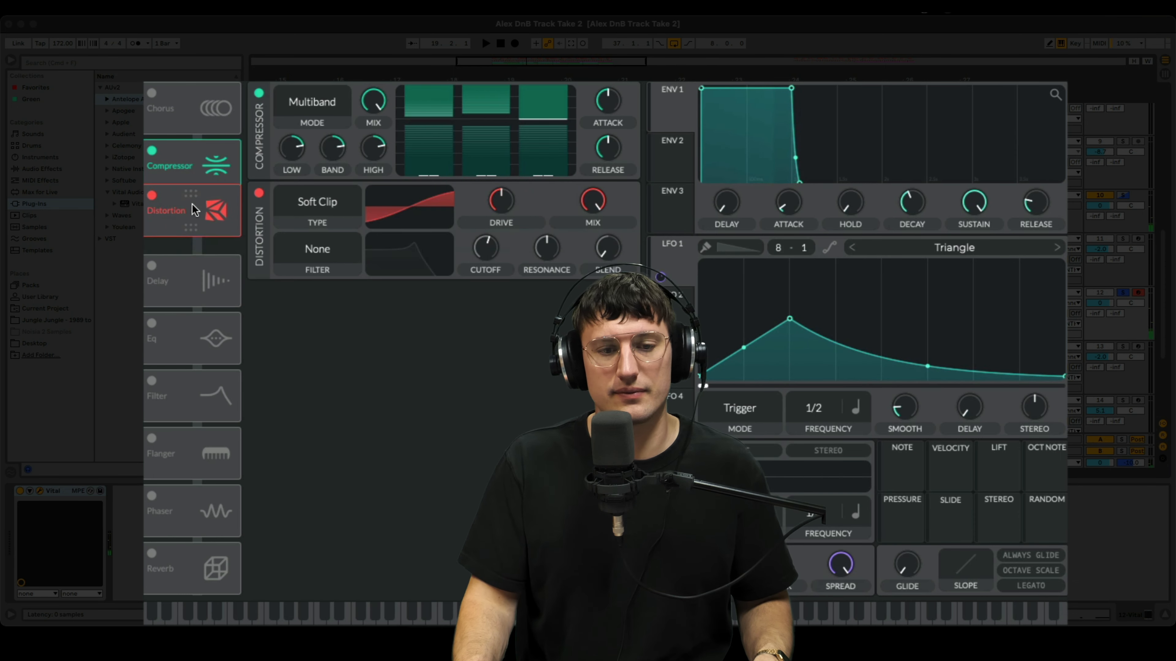
pyautogui.click(318, 206)
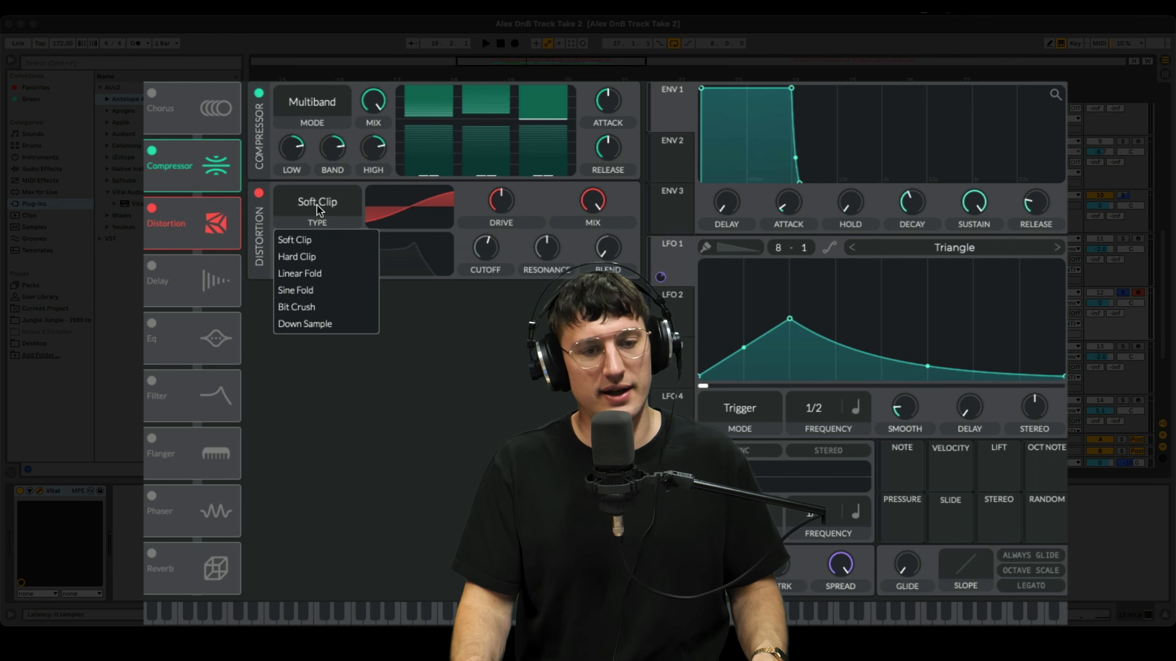
pyautogui.click(301, 257)
pyautogui.moveTo(496, 205)
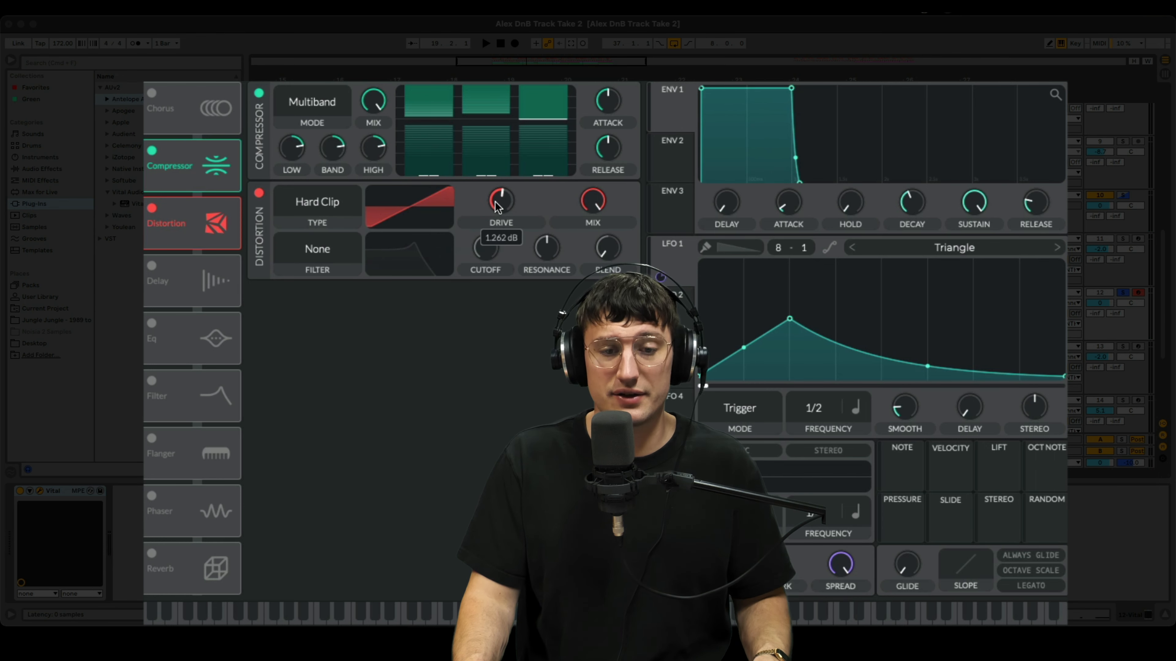
pyautogui.moveTo(496, 202)
pyautogui.mouseDown()
pyautogui.moveTo(494, 162)
pyautogui.moveTo(492, 181)
pyautogui.mouseUp()
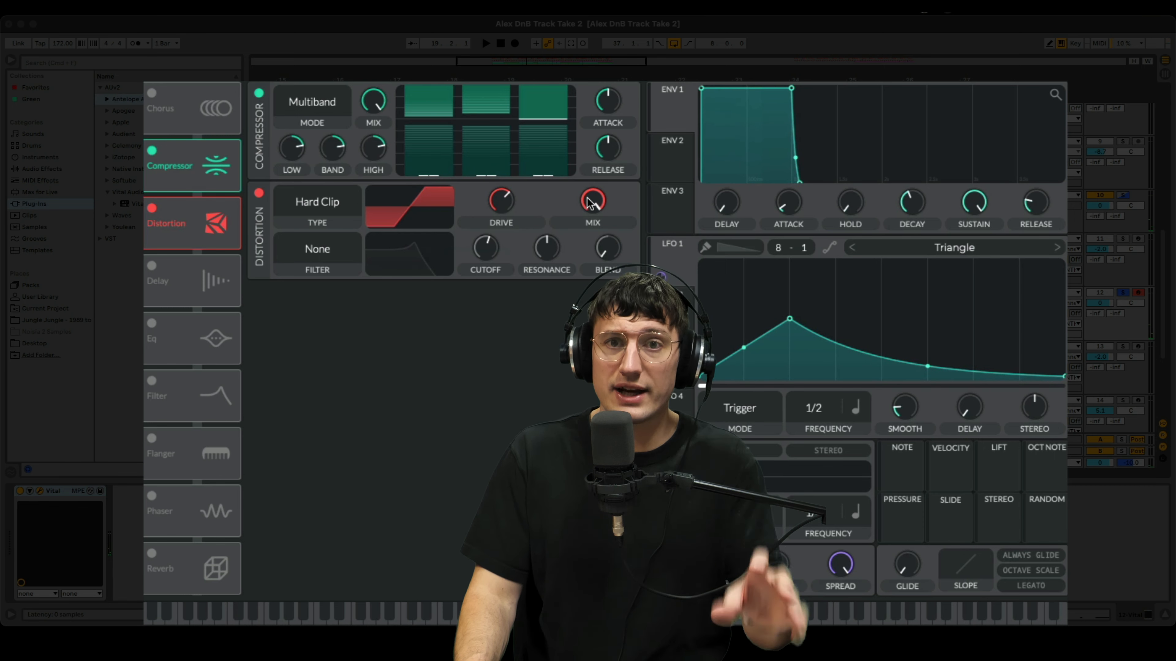
pyautogui.moveTo(589, 202); pyautogui.dragTo(589, 241)
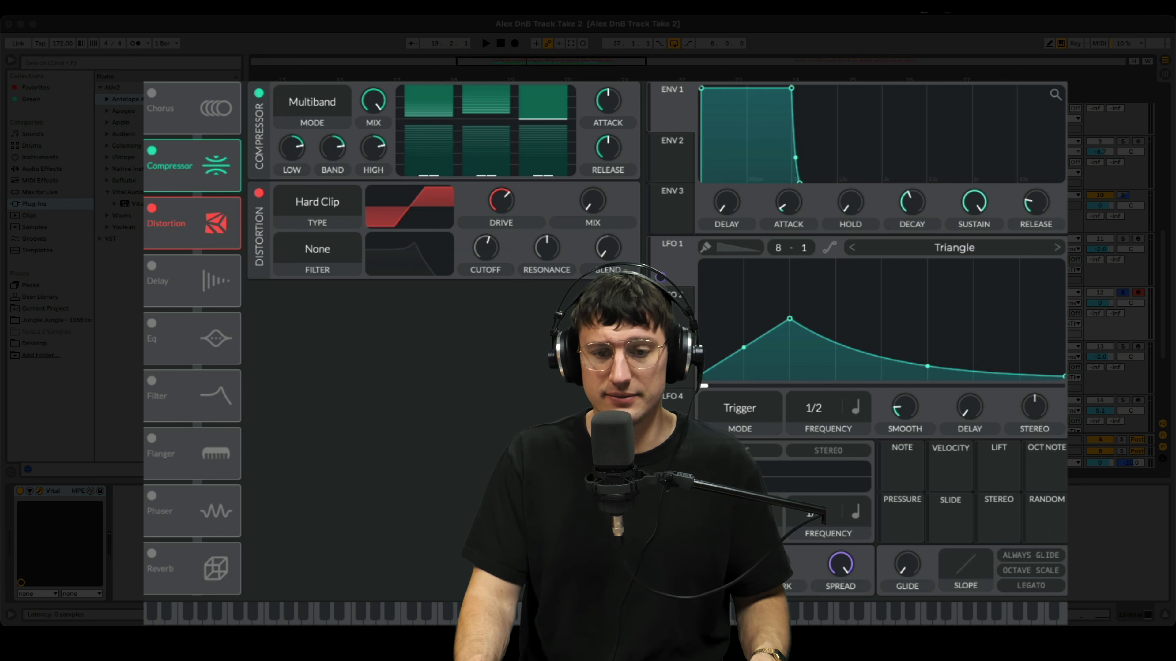
# Step: Shape LFO 2 into two peaks, one early and one near the middle, with a low valley between them and a curved fall-off
pyautogui.click(676, 314)
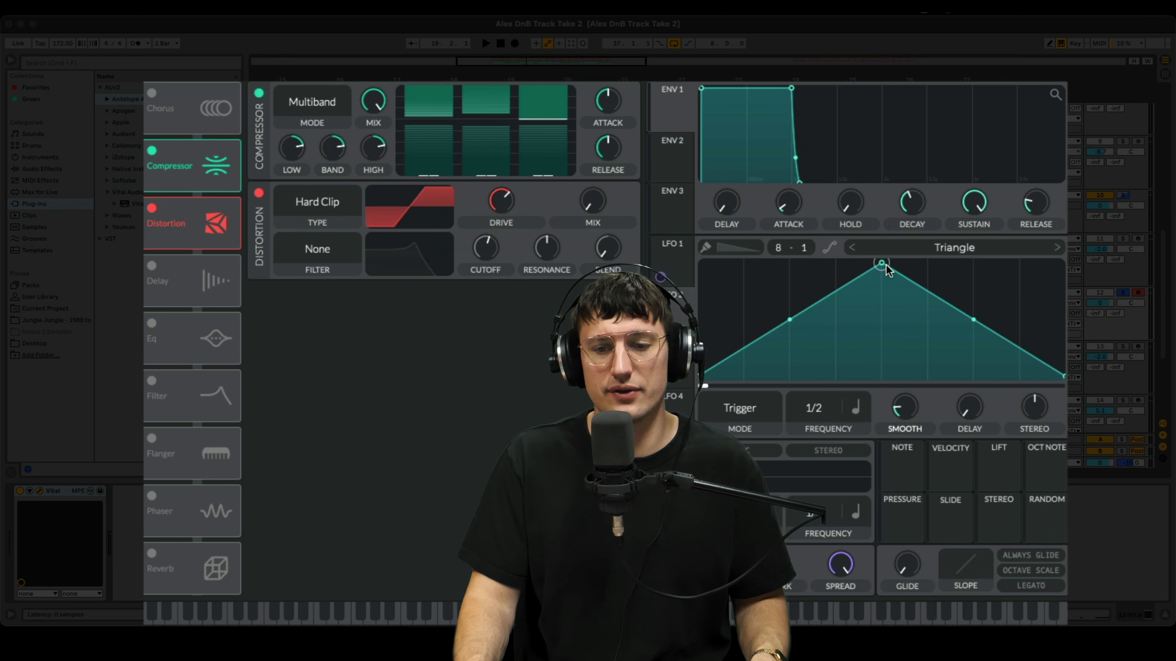
pyautogui.moveTo(886, 271); pyautogui.dragTo(761, 278)
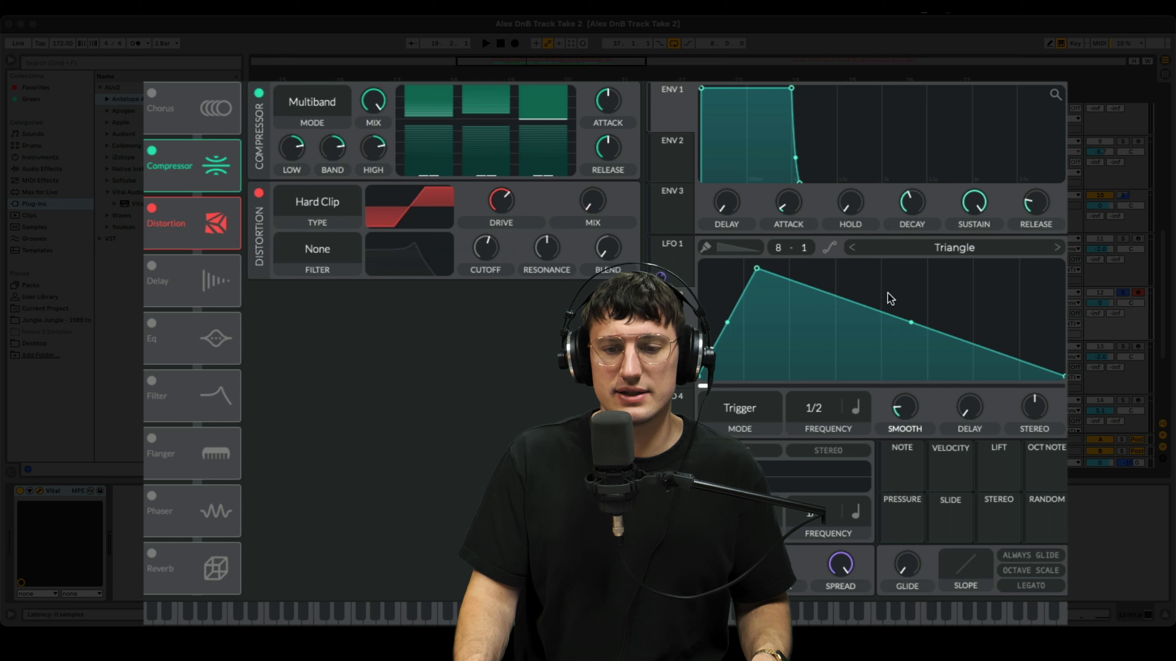
pyautogui.doubleClick(812, 352)
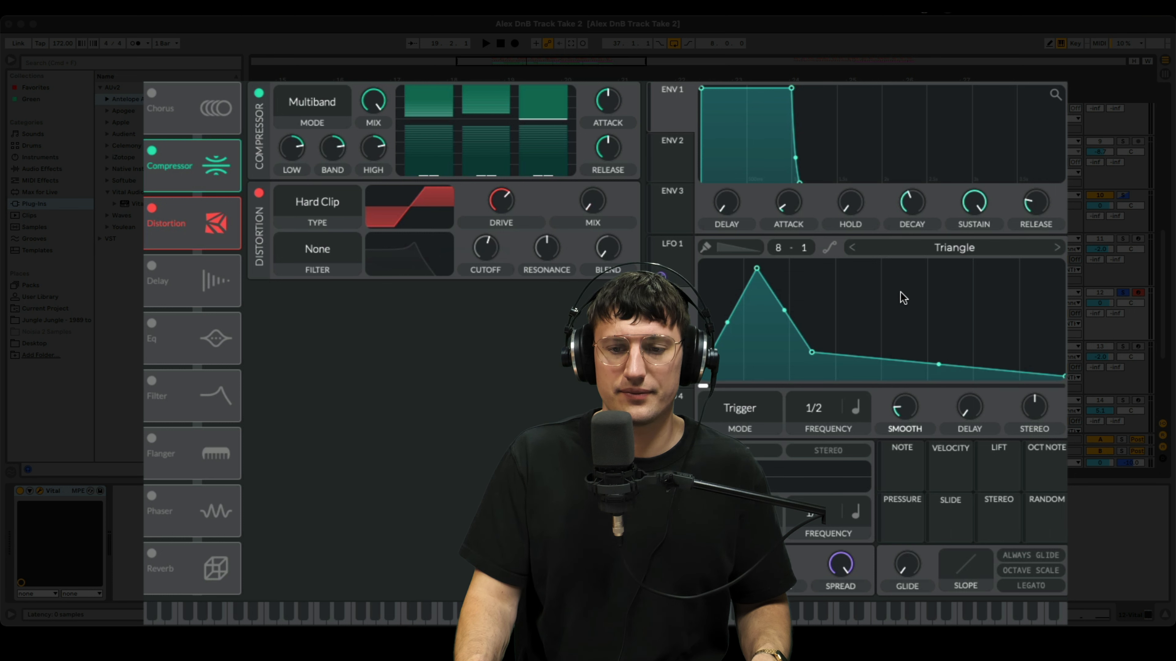
pyautogui.doubleClick(927, 283)
pyautogui.moveTo(926, 281); pyautogui.dragTo(891, 284)
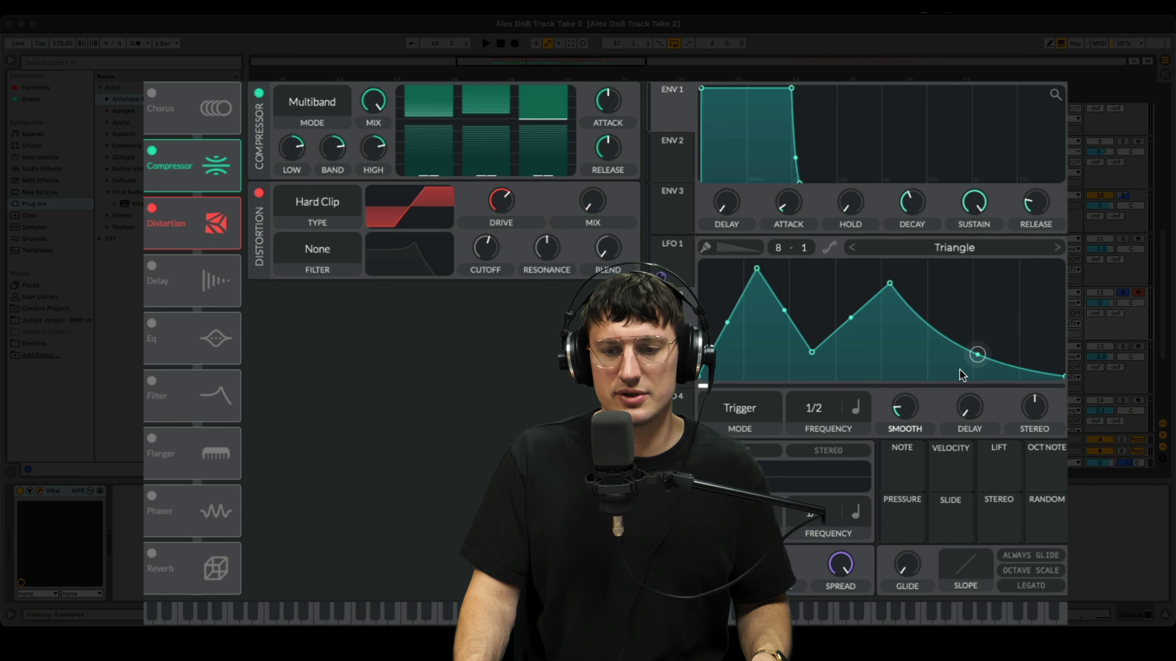
pyautogui.moveTo(812, 353); pyautogui.dragTo(836, 366)
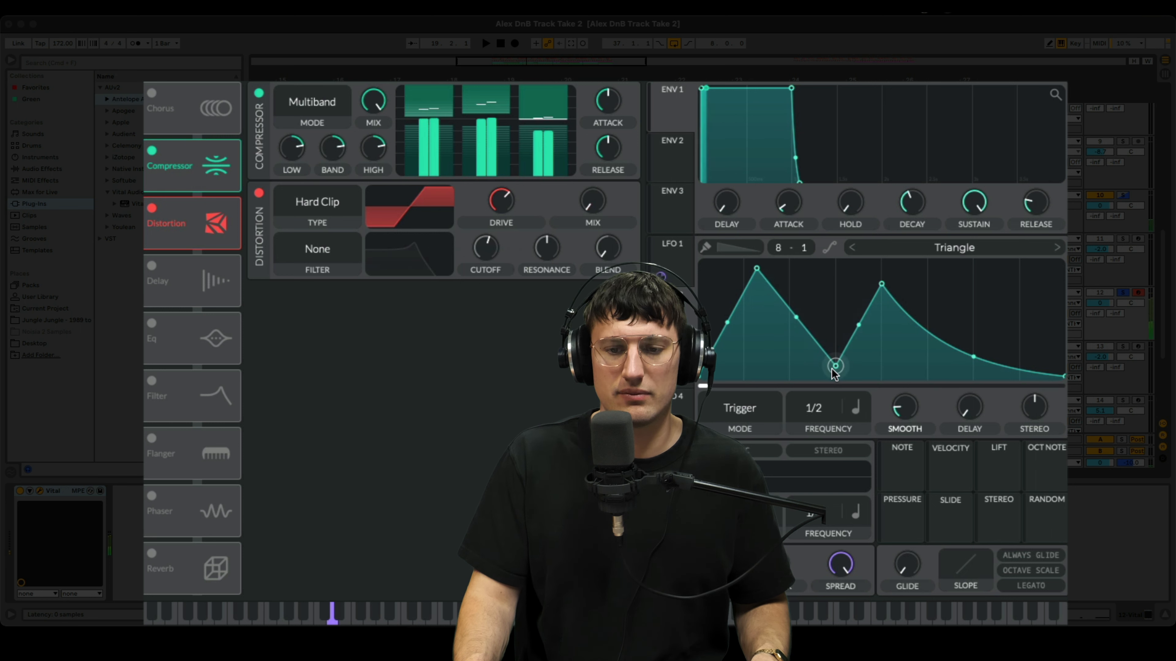
# Step: Assign LFO 2 to the Distortion mix and adjust the modulation amount
pyautogui.moveTo(680, 315); pyautogui.dragTo(587, 209)
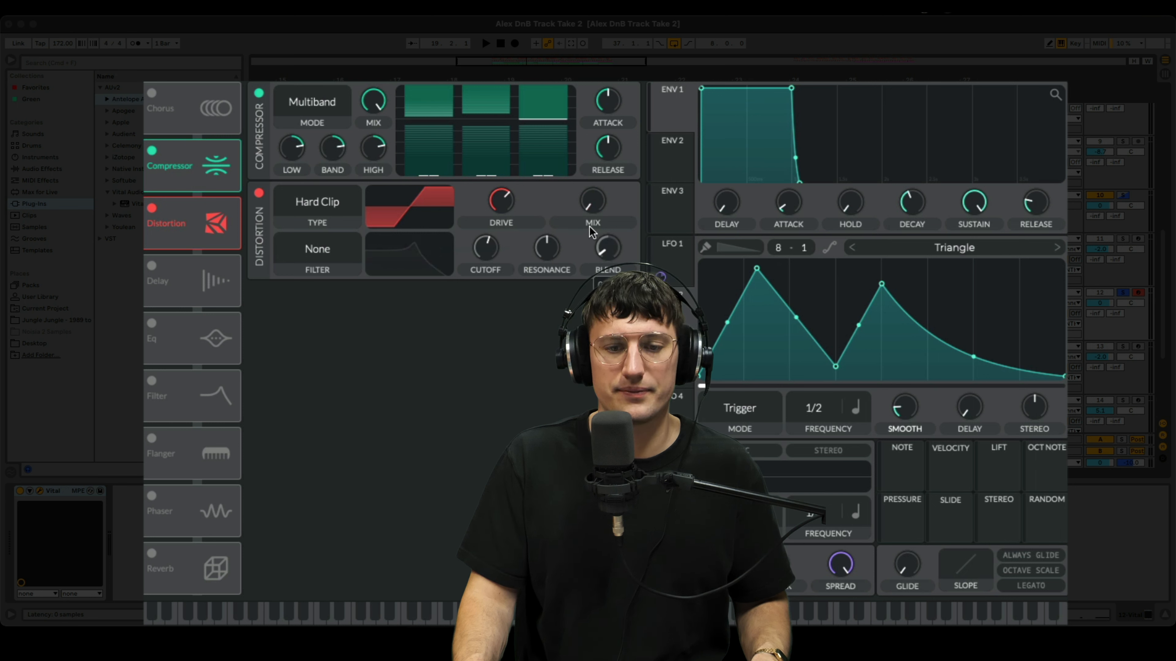
pyautogui.moveTo(585, 234); pyautogui.dragTo(586, 252)
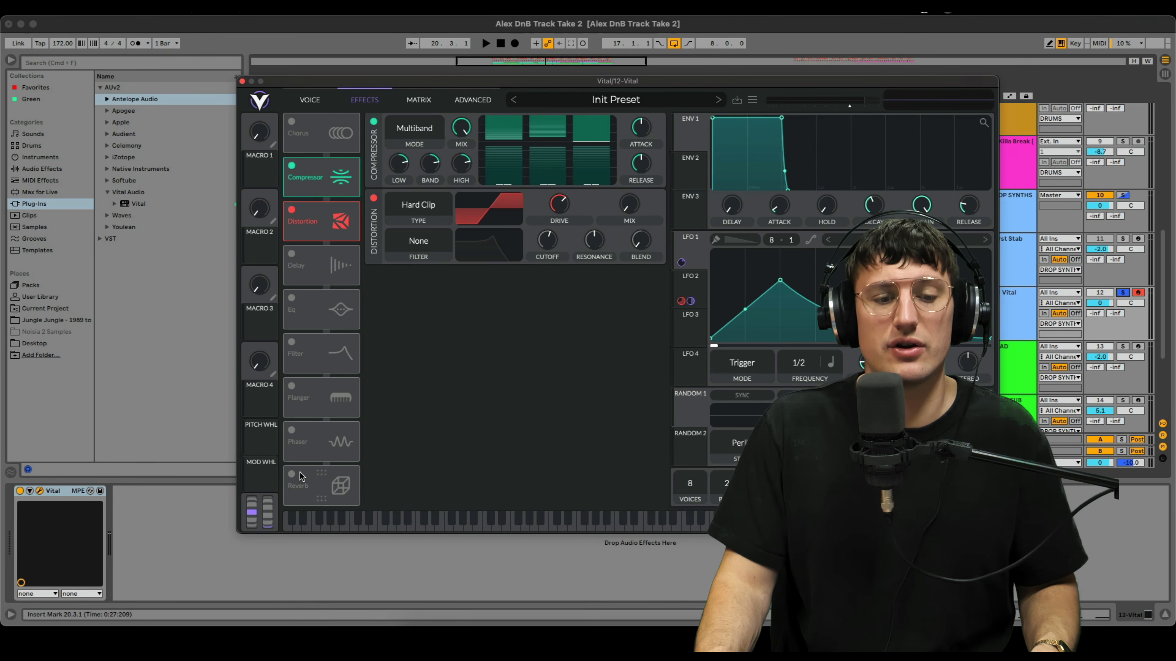
# Step: Enable Vital's Reverb effect and lower the gain of its high-frequency band
pyautogui.click(299, 473)
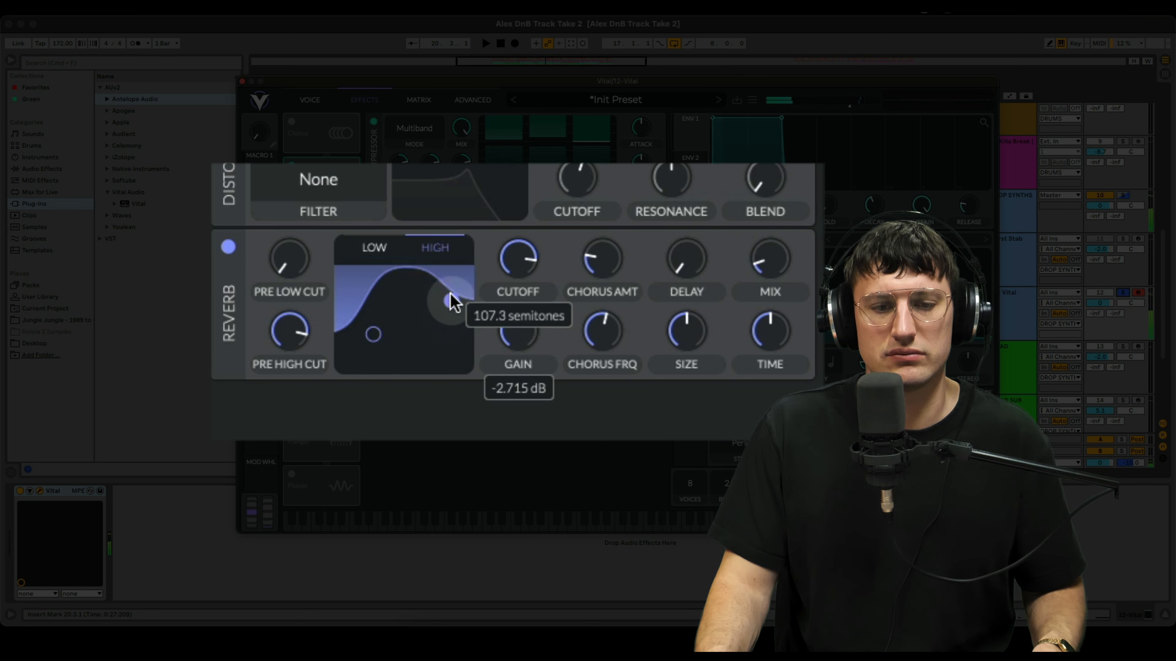
pyautogui.moveTo(452, 266); pyautogui.dragTo(446, 346)
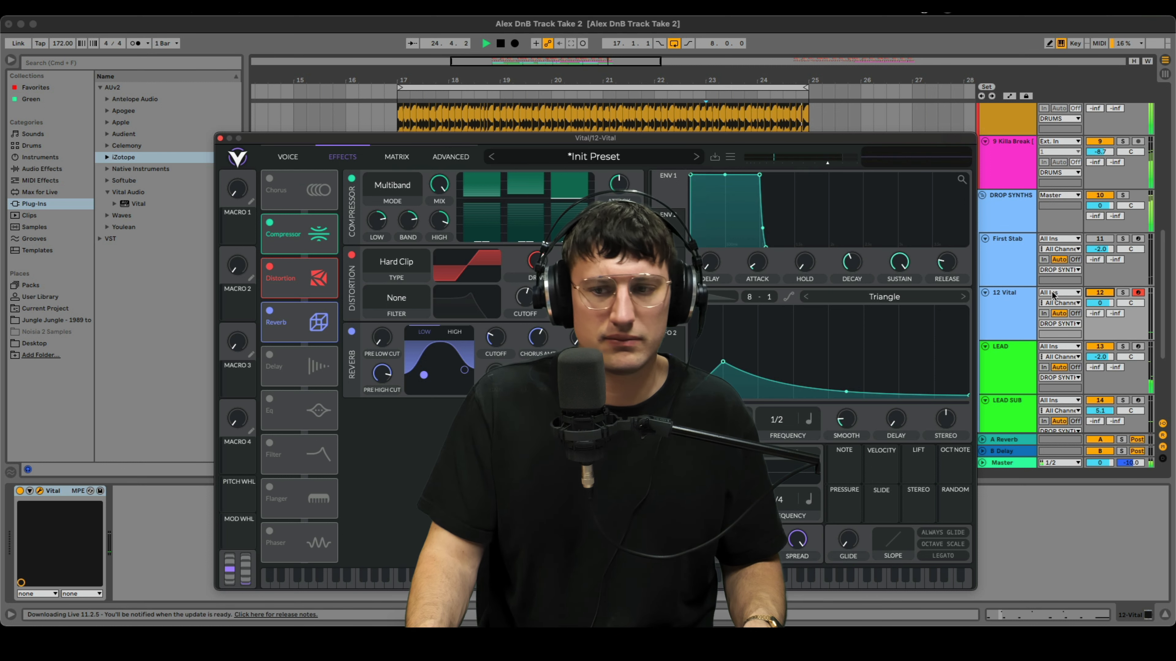
# Step: Solo the 12 Vital track, add a Saturator after Vital, and start playback
pyautogui.click(1122, 292)
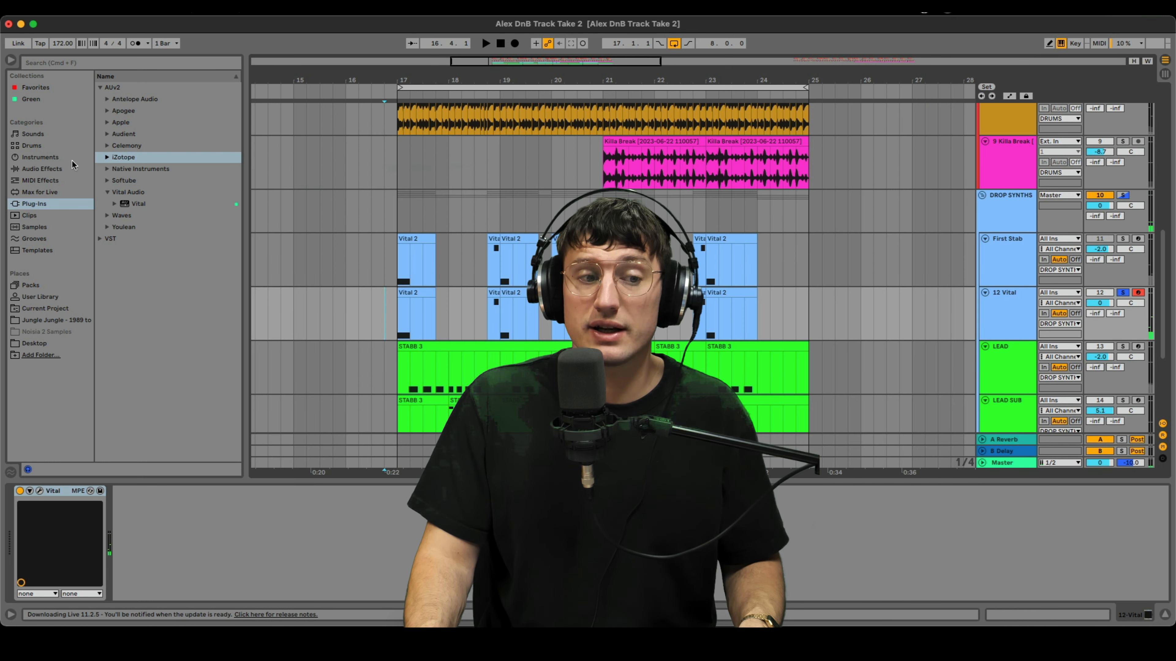
pyautogui.click(42, 169)
pyautogui.click(139, 111)
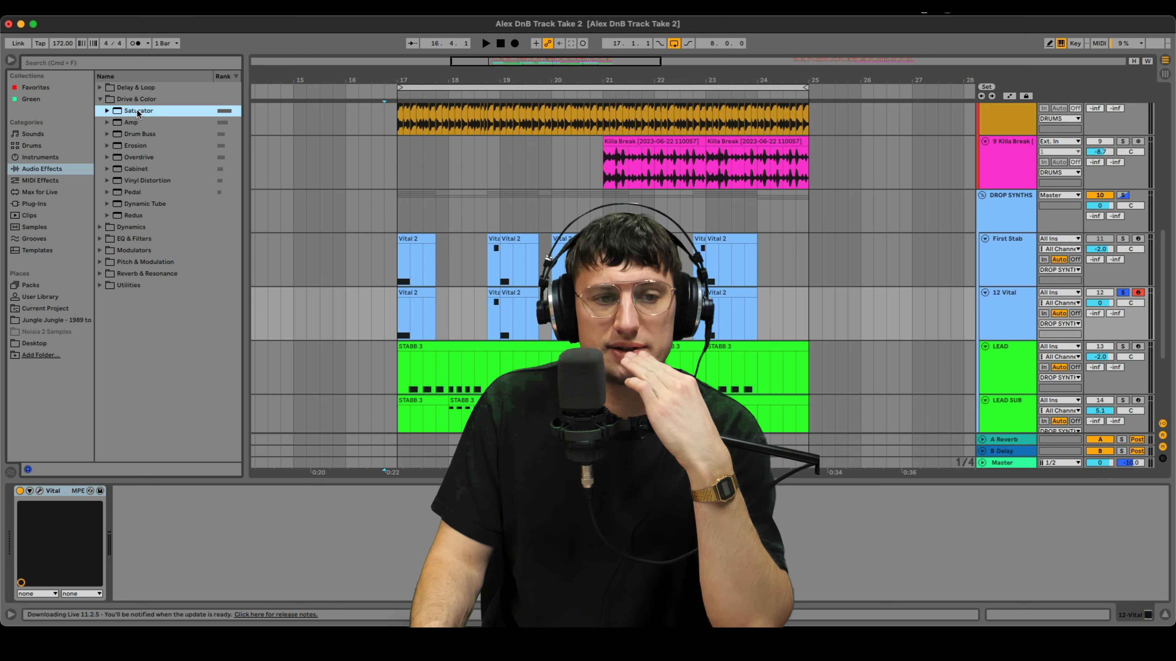
pyautogui.doubleClick(138, 111)
pyautogui.press('space')
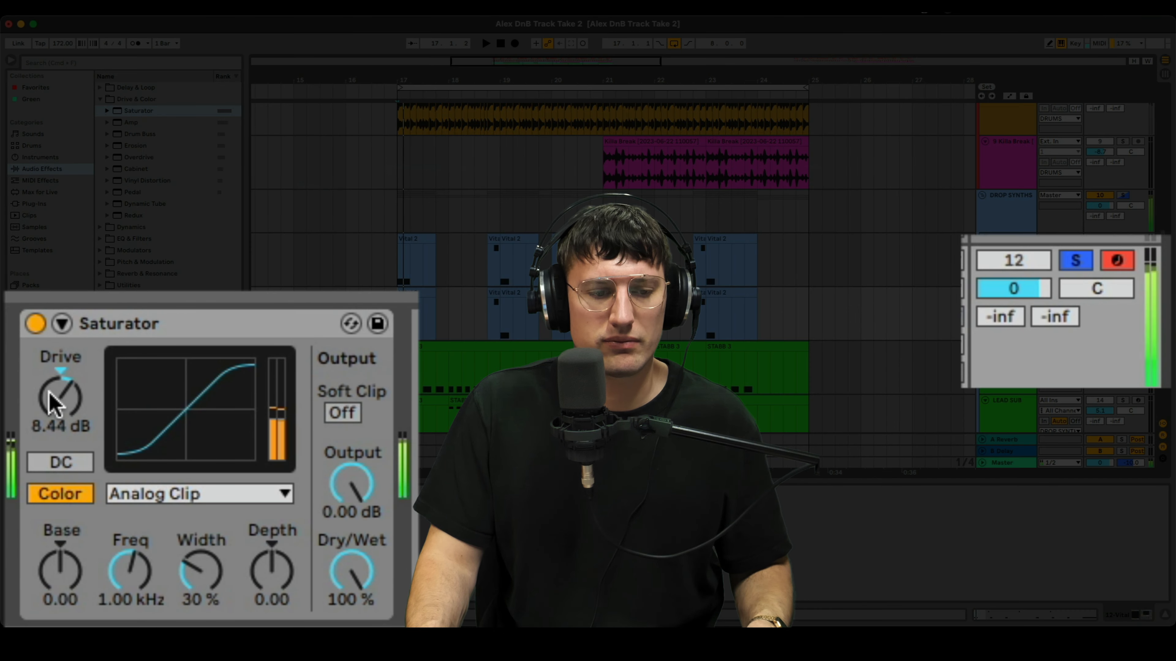
# Step: Set the Saturator's Drive to 7.43 dB with Soft Clip on, and lower the 12 Vital track's volume to -3.1 dB
pyautogui.moveTo(51, 405)
pyautogui.mouseDown()
pyautogui.moveTo(52, 427)
pyautogui.moveTo(60, 401)
pyautogui.mouseUp()
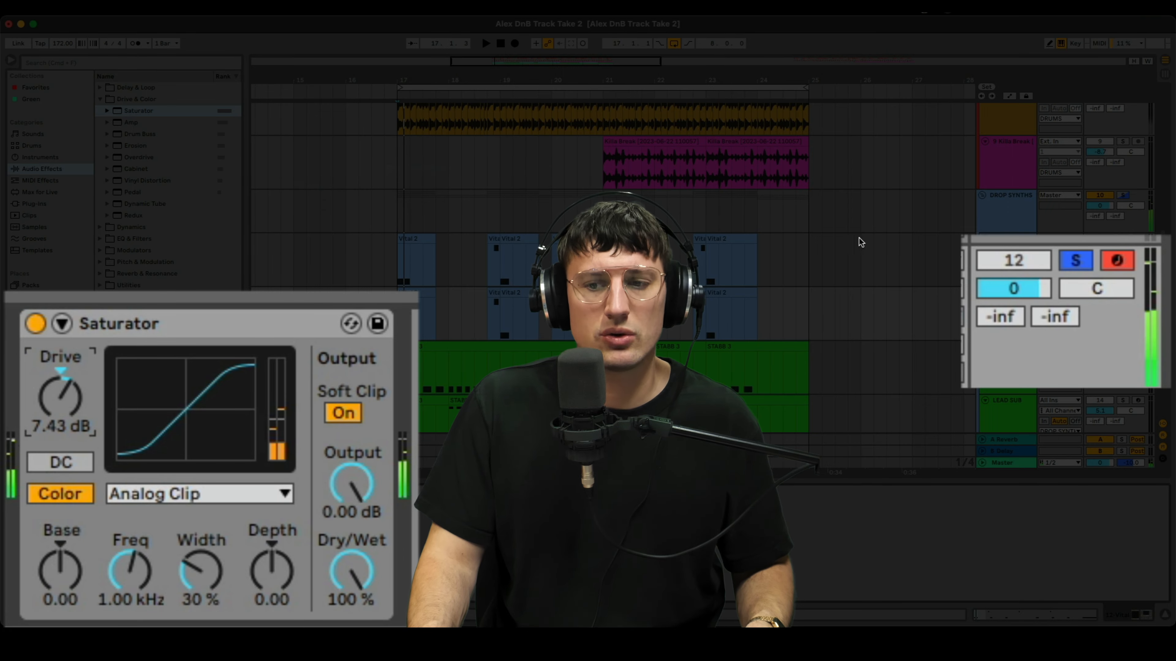
pyautogui.press('space')
pyautogui.moveTo(1047, 291)
pyautogui.mouseDown()
pyautogui.moveTo(1047, 309)
pyautogui.moveTo(1047, 290)
pyautogui.mouseUp()
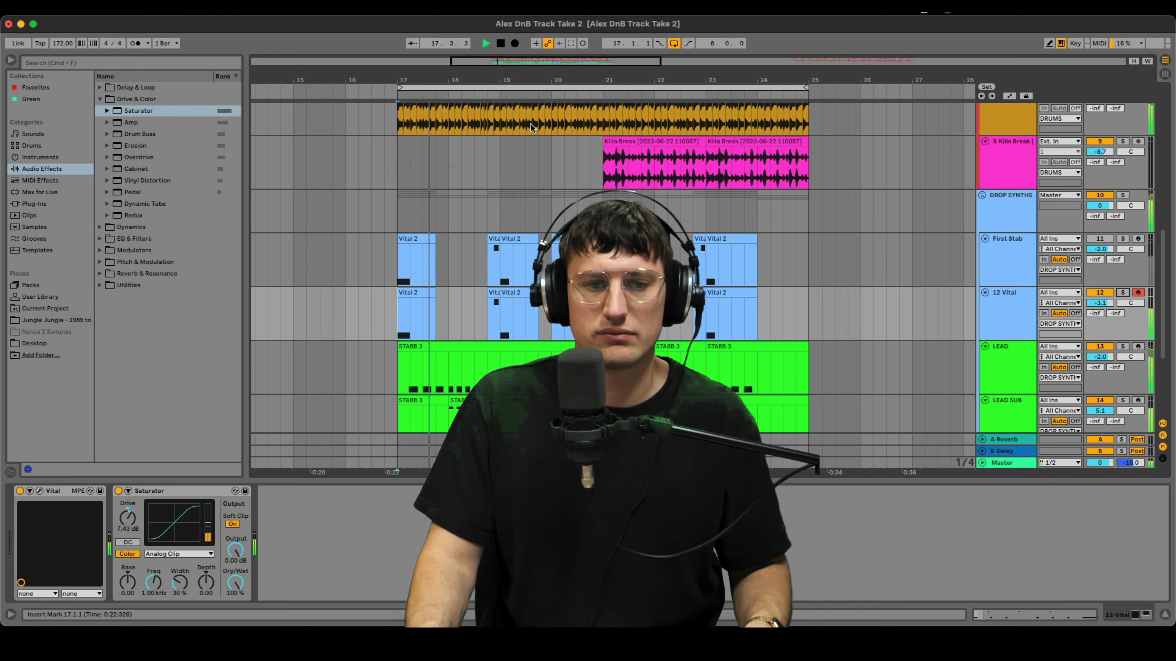
# Step: In EQ Eight, boost band 2 by 5.33 dB at 160 Hz and enable band 5 as a -5.58 dB cut at 599 Hz
pyautogui.moveTo(414, 80); pyautogui.dragTo(414, 106)
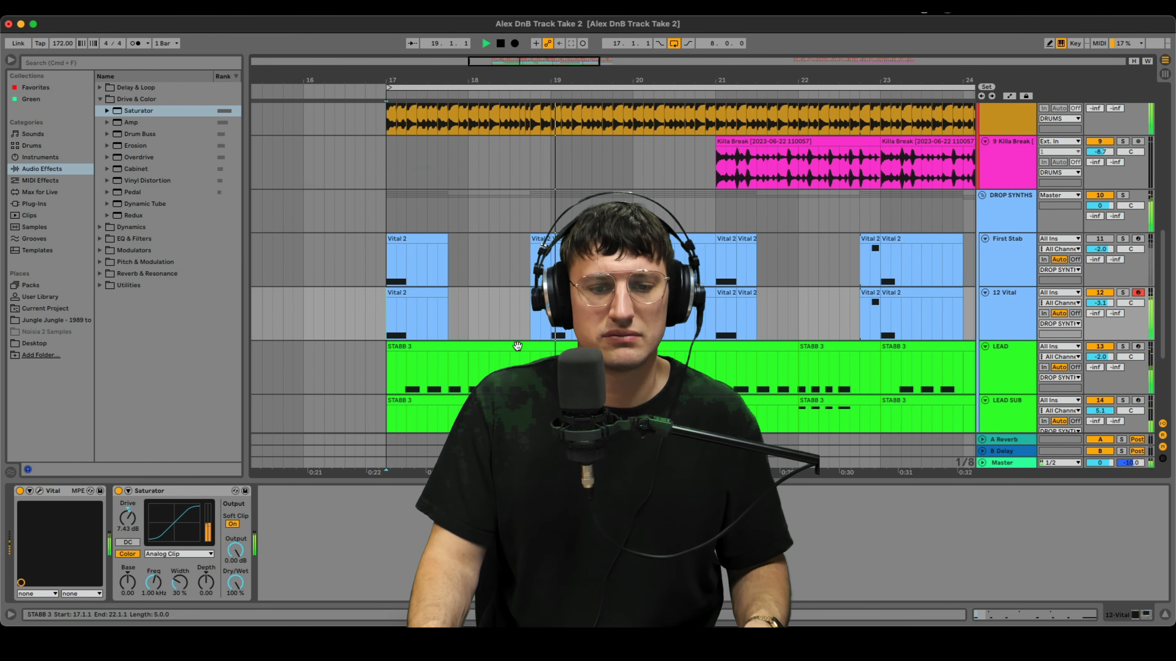
pyautogui.moveTo(553, 78); pyautogui.dragTo(441, 59)
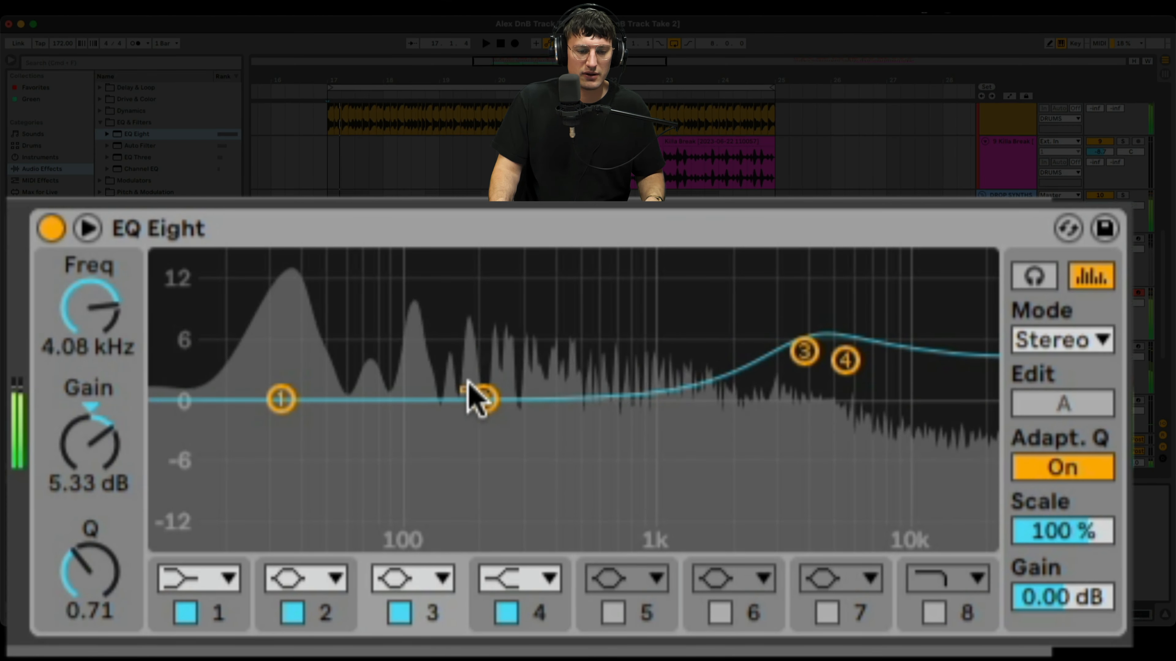
pyautogui.moveTo(478, 399); pyautogui.dragTo(458, 352)
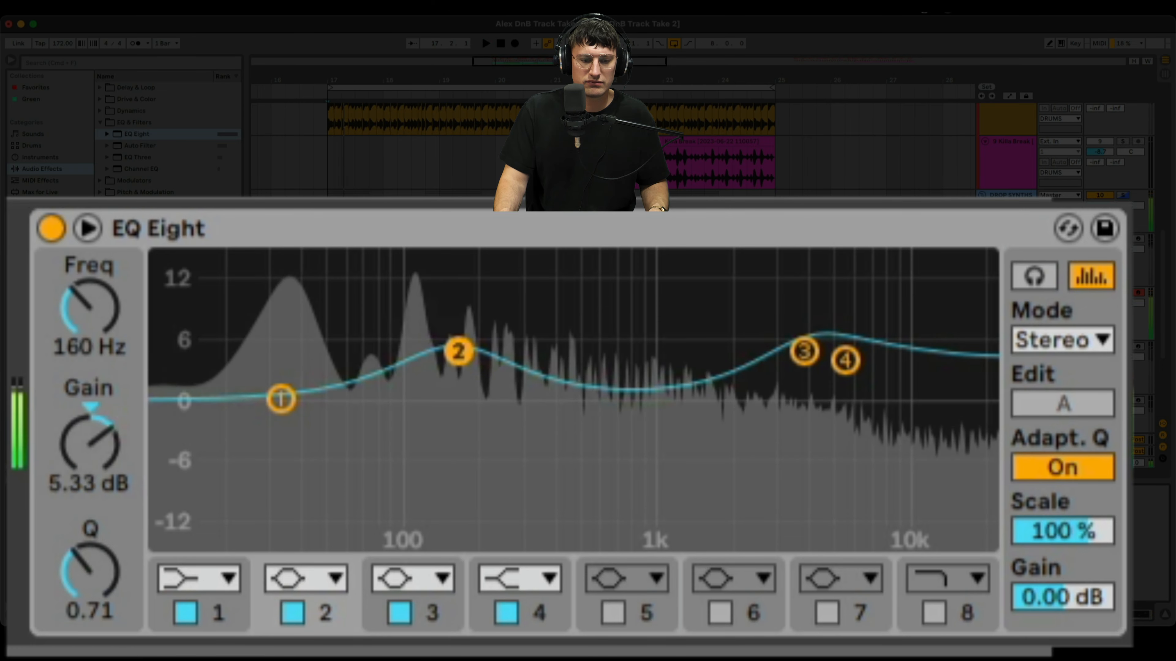
pyautogui.click(606, 612)
pyautogui.moveTo(419, 406); pyautogui.dragTo(663, 438)
# Step: Reopen the Vital window and adjust oscillator 2's unison detune, trying both wide and narrow amounts
pyautogui.click(40, 491)
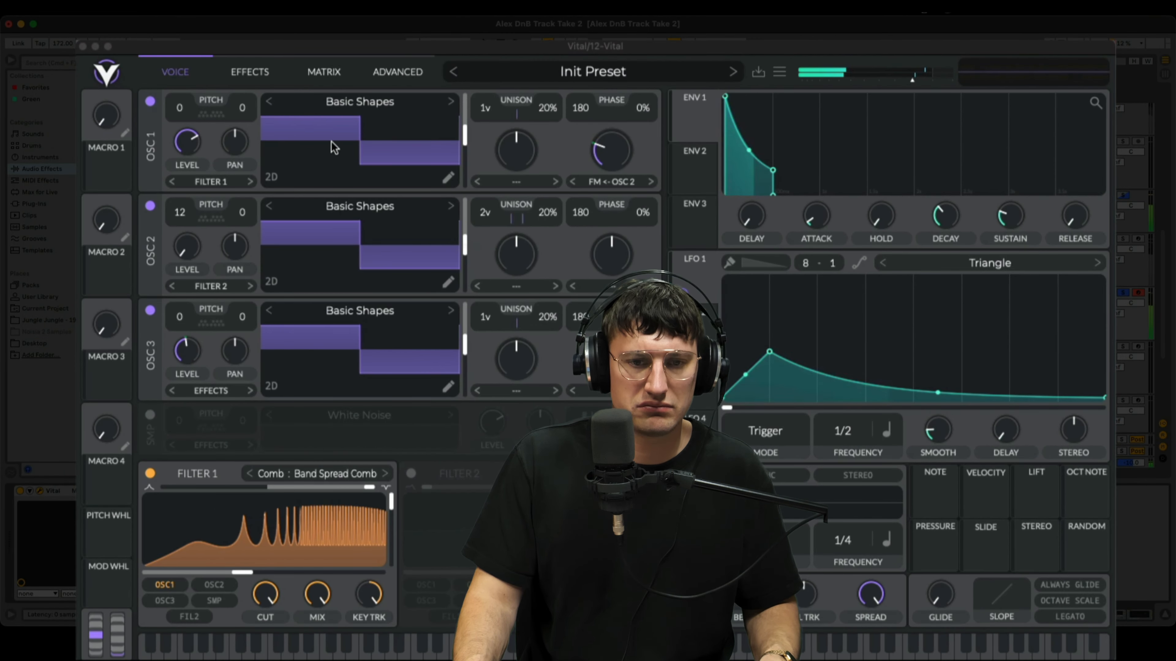
pyautogui.moveTo(546, 213); pyautogui.dragTo(554, 142)
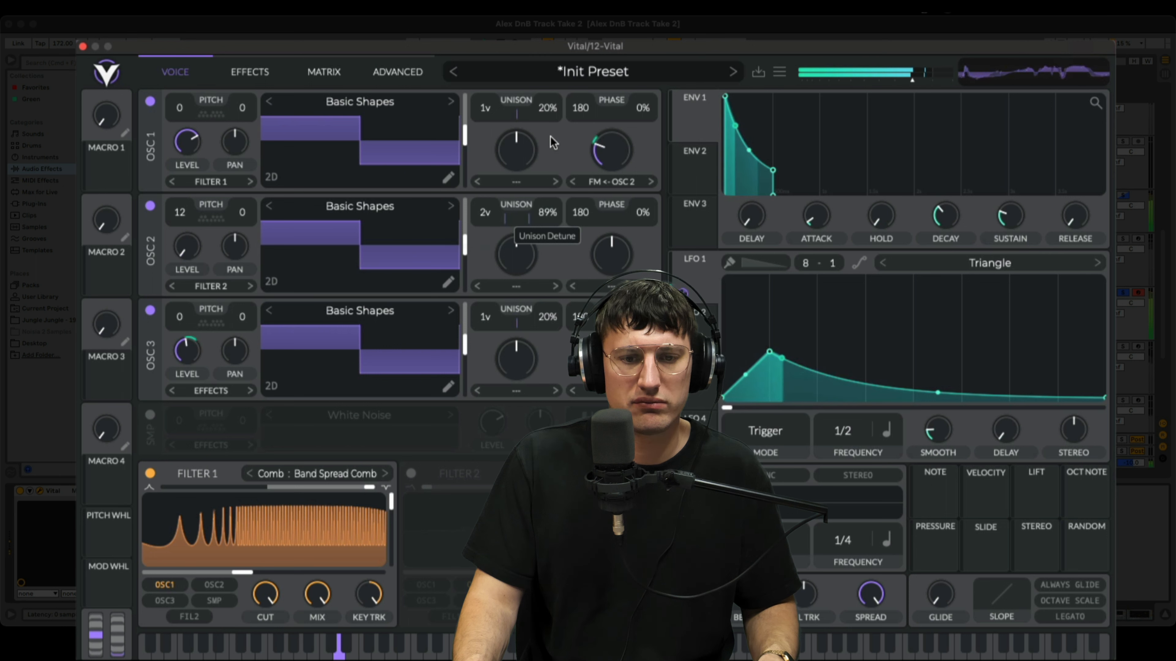
pyautogui.moveTo(568, 288)
pyautogui.mouseDown()
pyautogui.moveTo(556, 320)
pyautogui.moveTo(557, 294)
pyautogui.mouseUp()
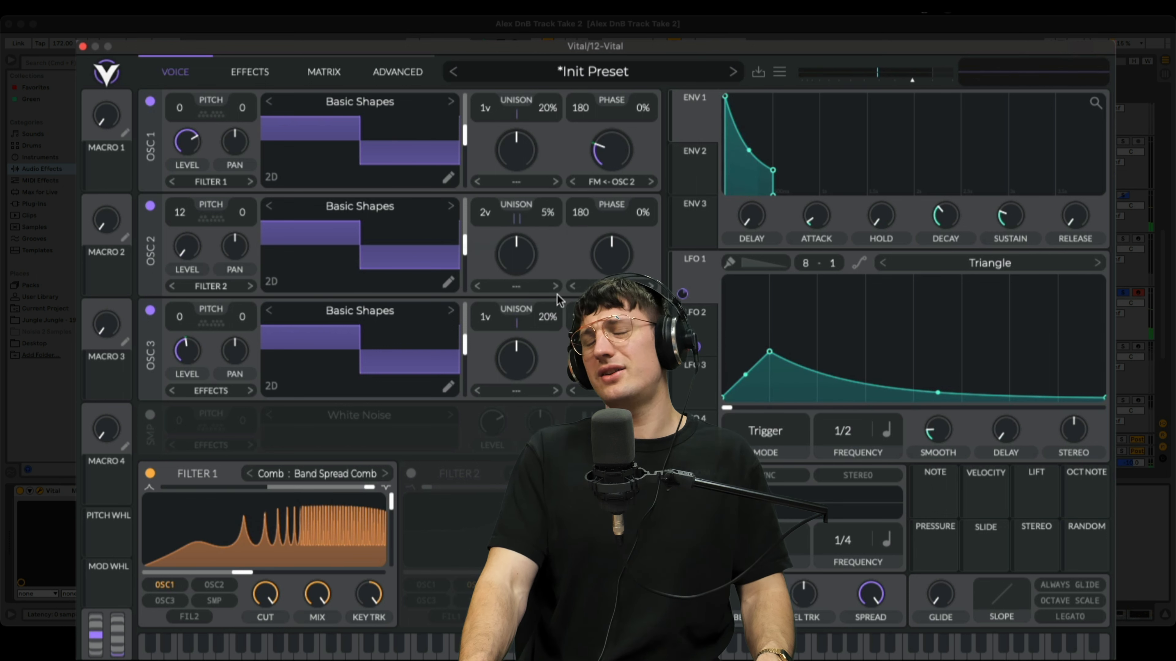
pyautogui.moveTo(549, 213); pyautogui.dragTo(564, 232)
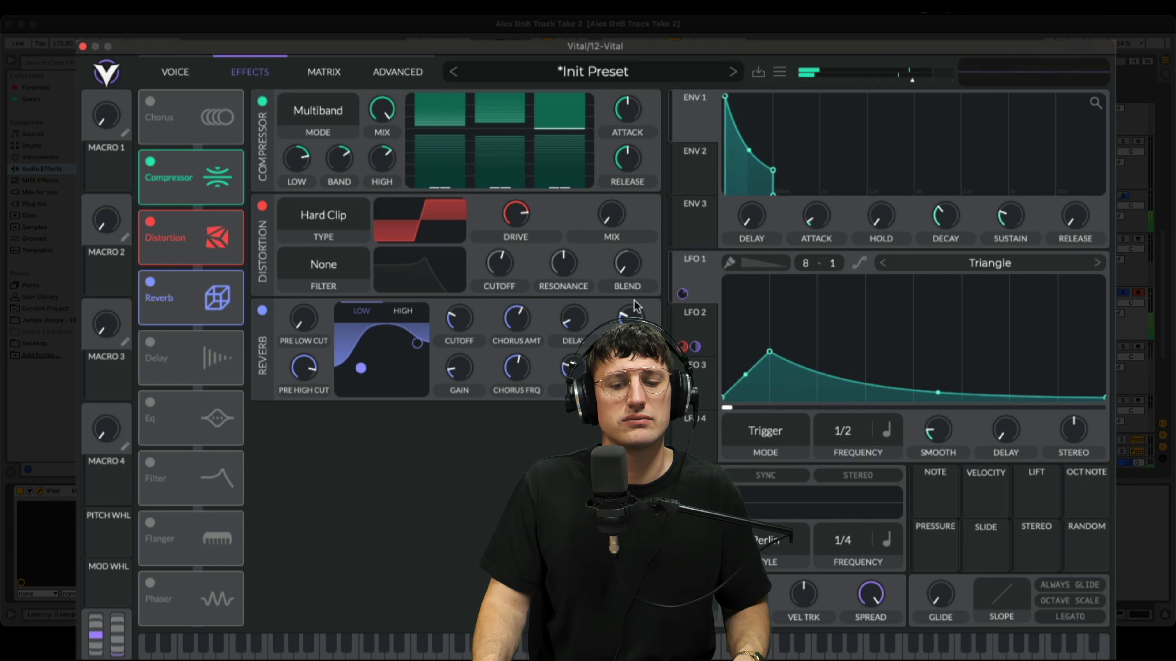
# Step: Set Envelope 1's attack to about 0.051 seconds and shorten its decay
pyautogui.moveTo(823, 212); pyautogui.dragTo(822, 203)
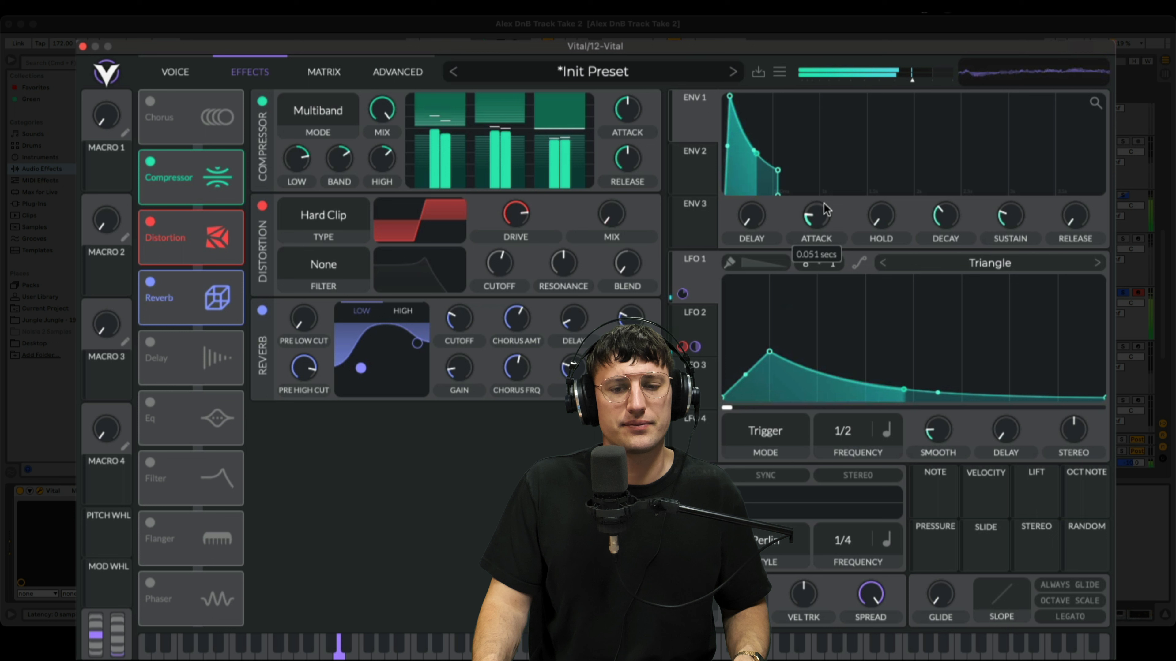
pyautogui.moveTo(945, 223); pyautogui.dragTo(940, 227)
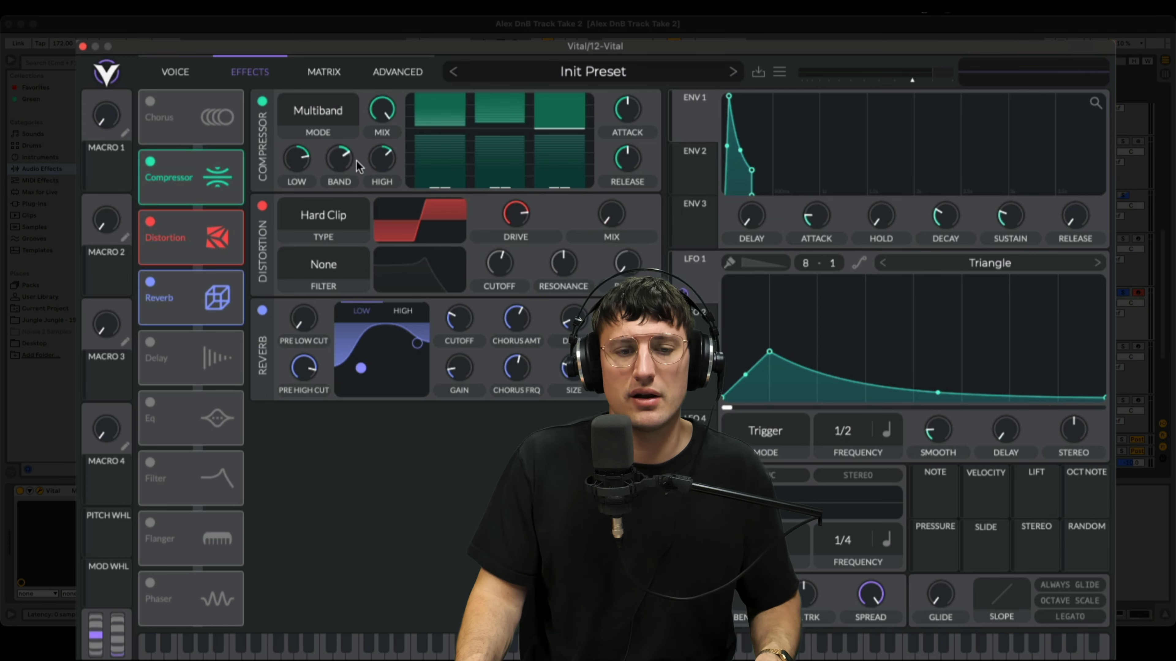
# Step: Raise the multiband compressor's band and high gain while checking the stab in the arrangement
pyautogui.moveTo(344, 164); pyautogui.dragTo(344, 152)
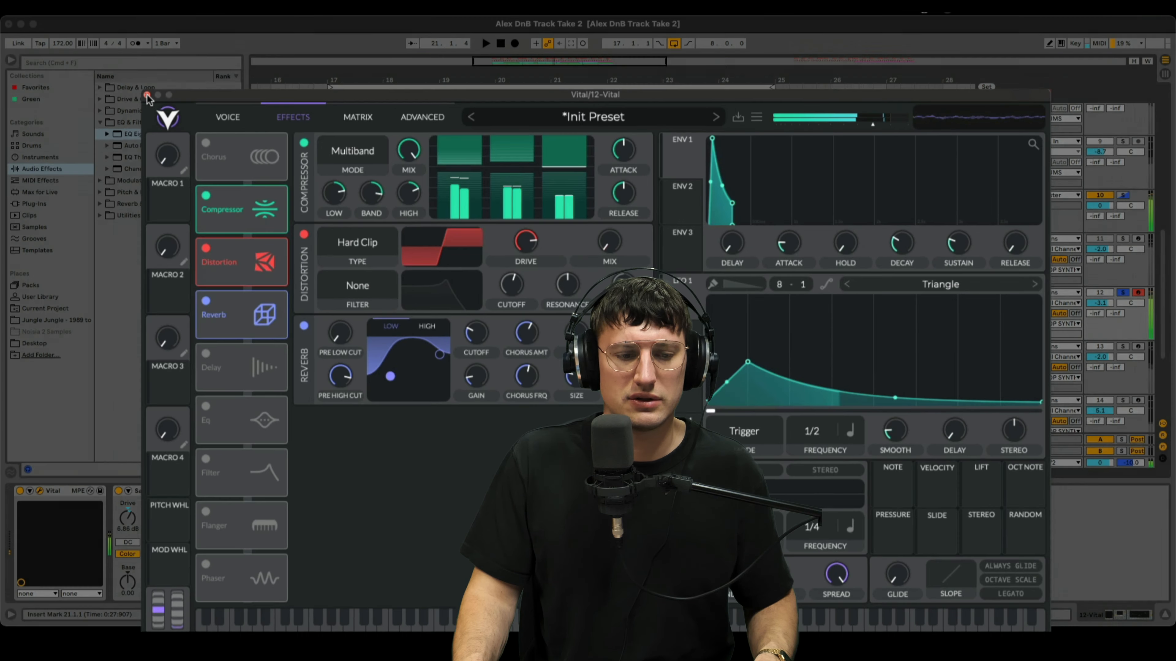
pyautogui.click(147, 95)
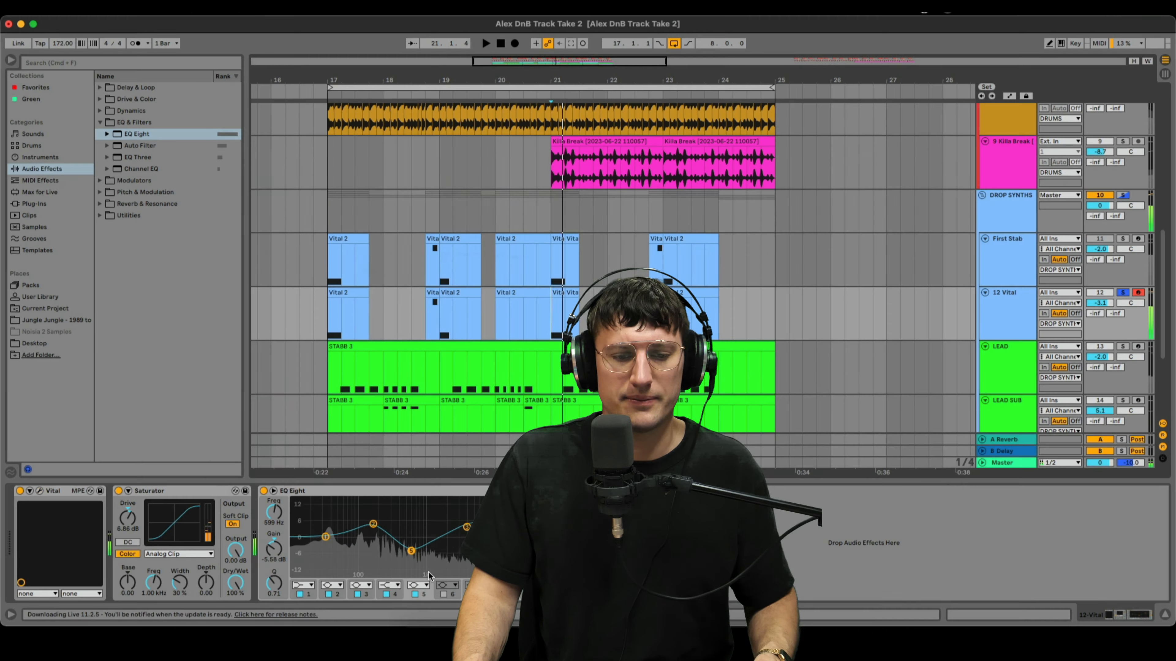
pyautogui.press('space')
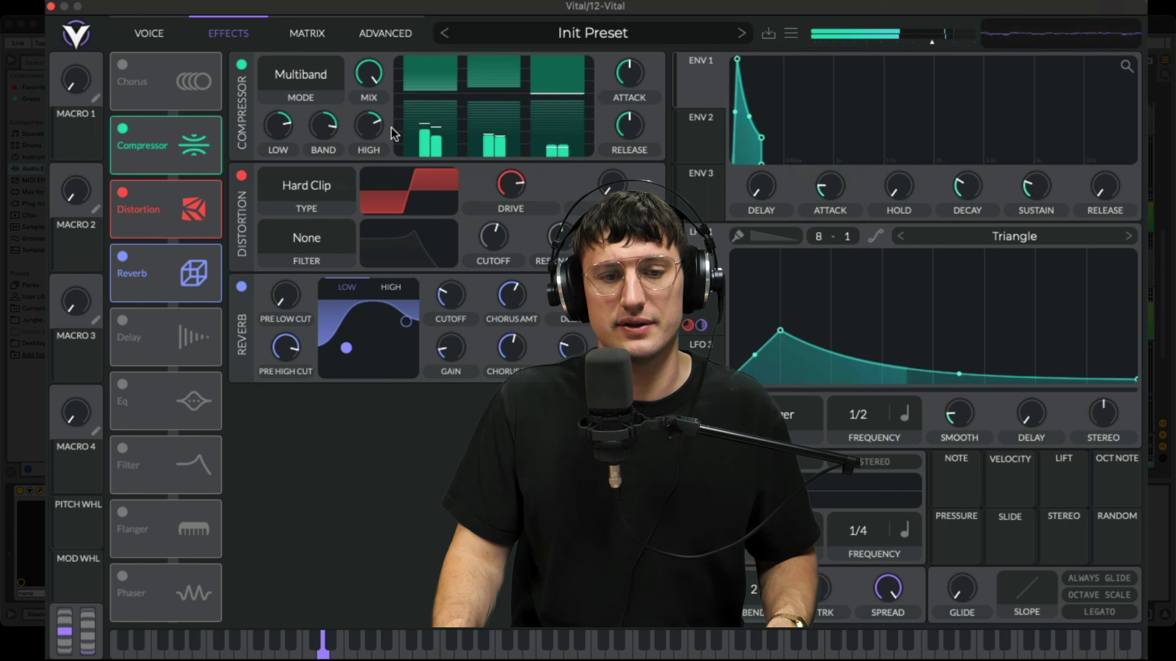
pyautogui.moveTo(376, 122)
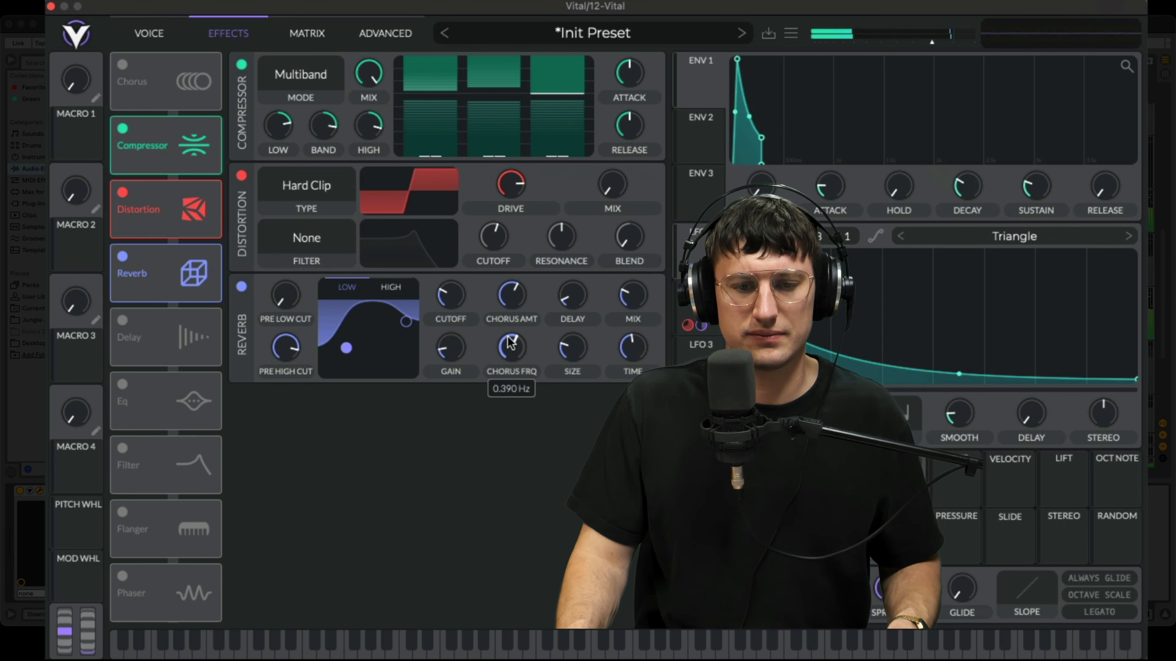
# Step: Lower the Reverb's chorus frequency and chorus amount, and set its delay to about 0.203 seconds
pyautogui.moveTo(512, 345)
pyautogui.mouseDown()
pyautogui.moveTo(510, 315)
pyautogui.moveTo(506, 352)
pyautogui.mouseUp()
pyautogui.moveTo(510, 297); pyautogui.dragTo(505, 376)
pyautogui.moveTo(575, 299); pyautogui.dragTo(584, 204)
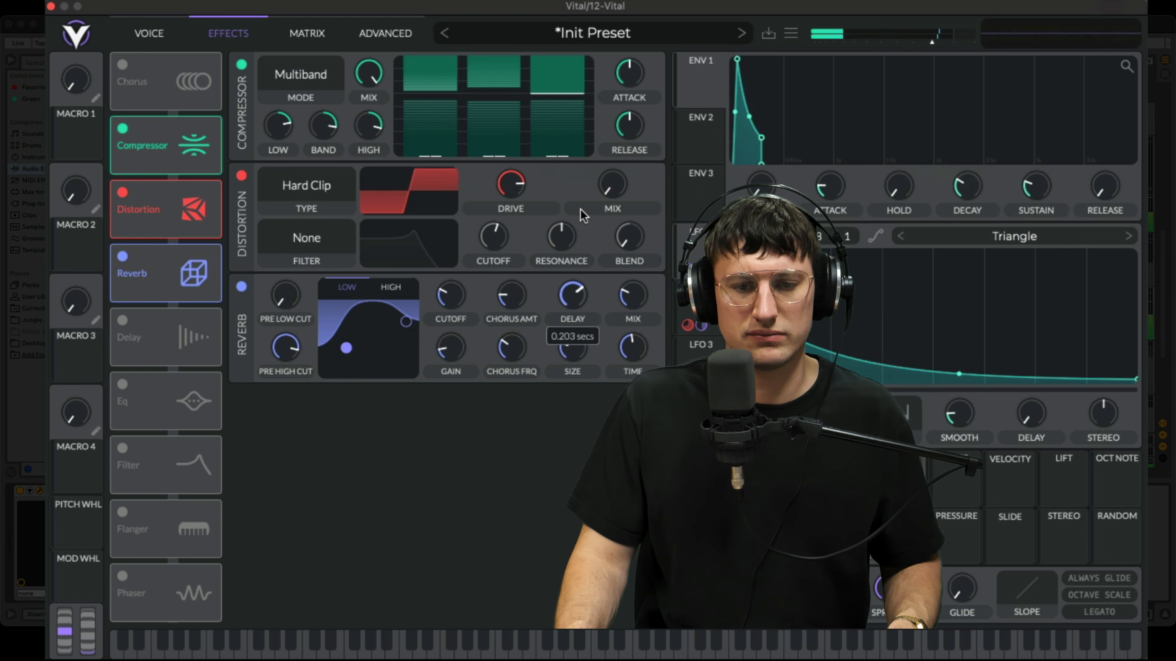
# Step: Adjust the Reverb's mix and fine-tune oscillator 3's level for the doubled stab sound
pyautogui.moveTo(632, 296); pyautogui.dragTo(632, 268)
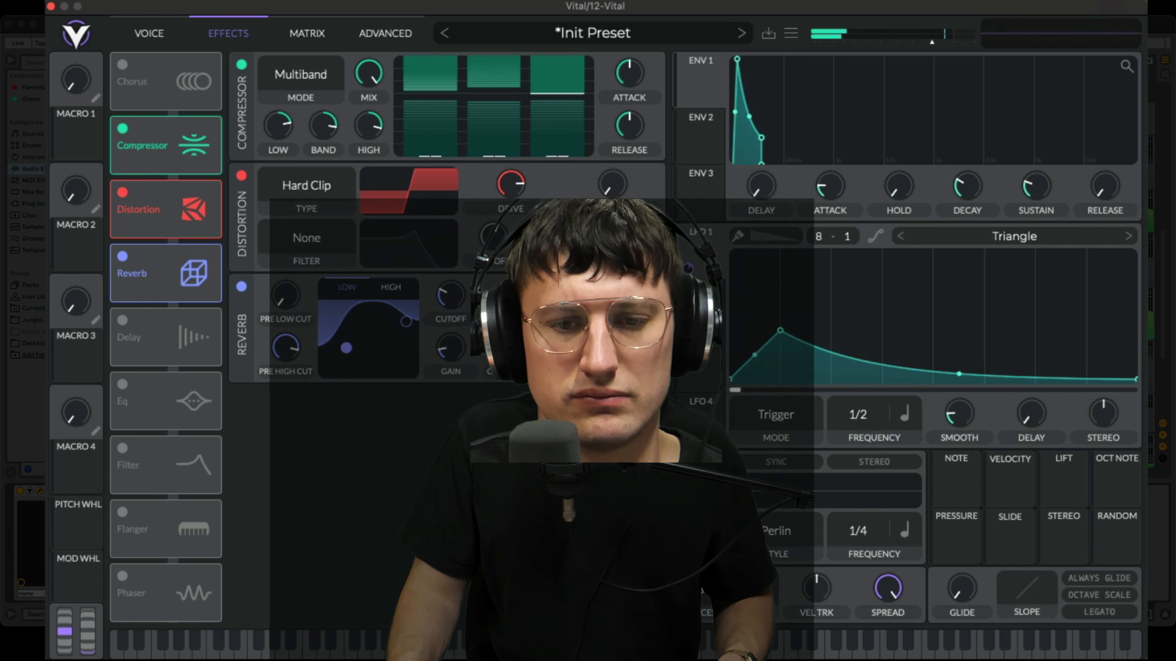
pyautogui.click(148, 33)
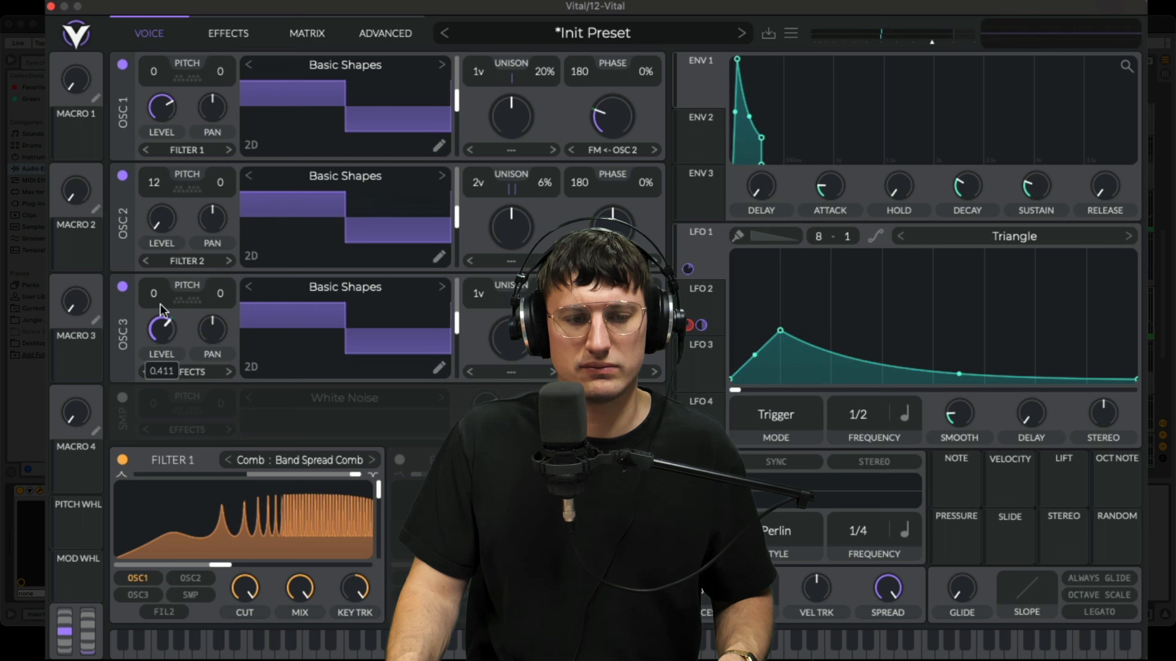
pyautogui.moveTo(162, 306); pyautogui.dragTo(165, 292)
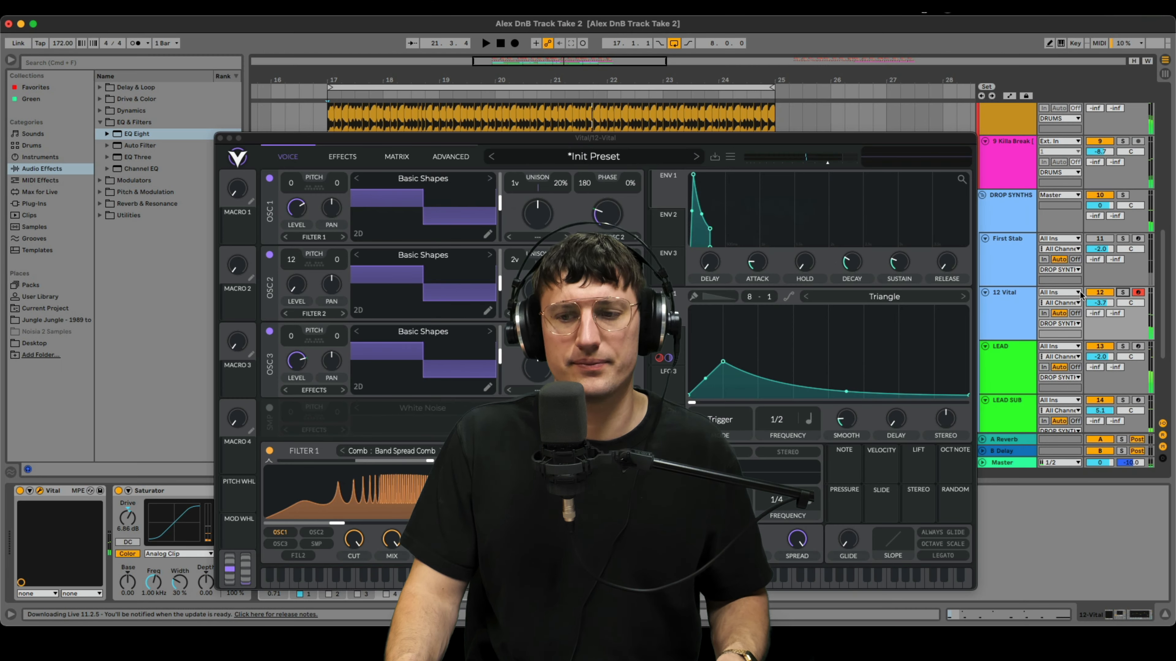
# Step: Close the Vital window and play the loop to hear the two stab tracks together with the drums and lead
pyautogui.press('space')
pyautogui.click(221, 138)
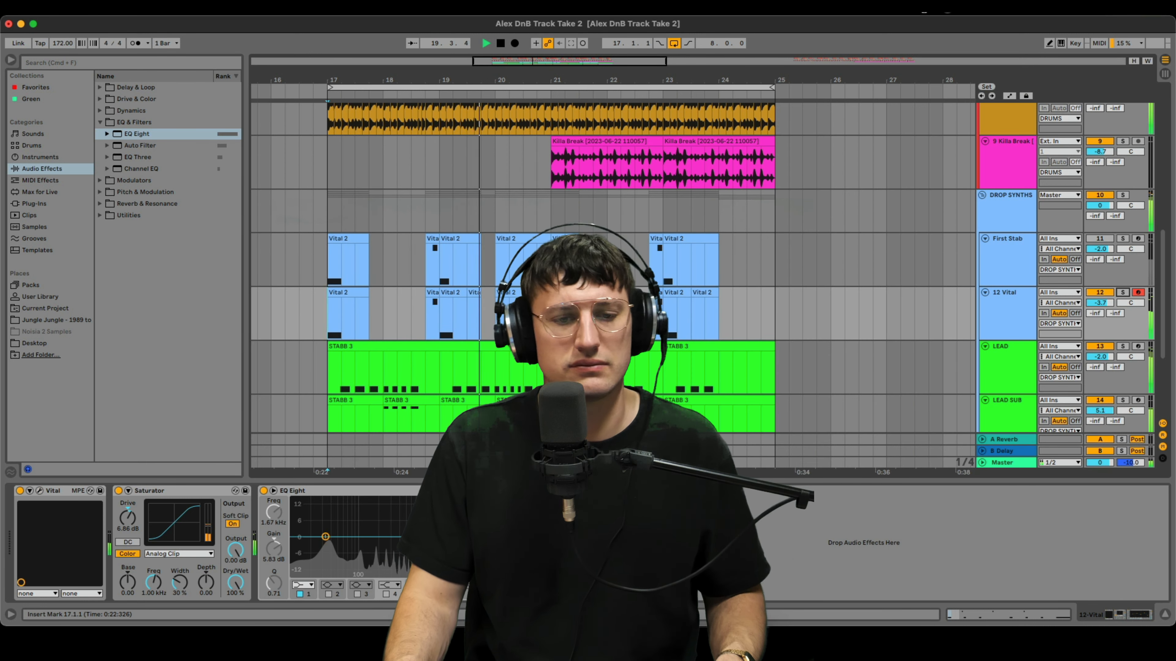
pyautogui.click(551, 314)
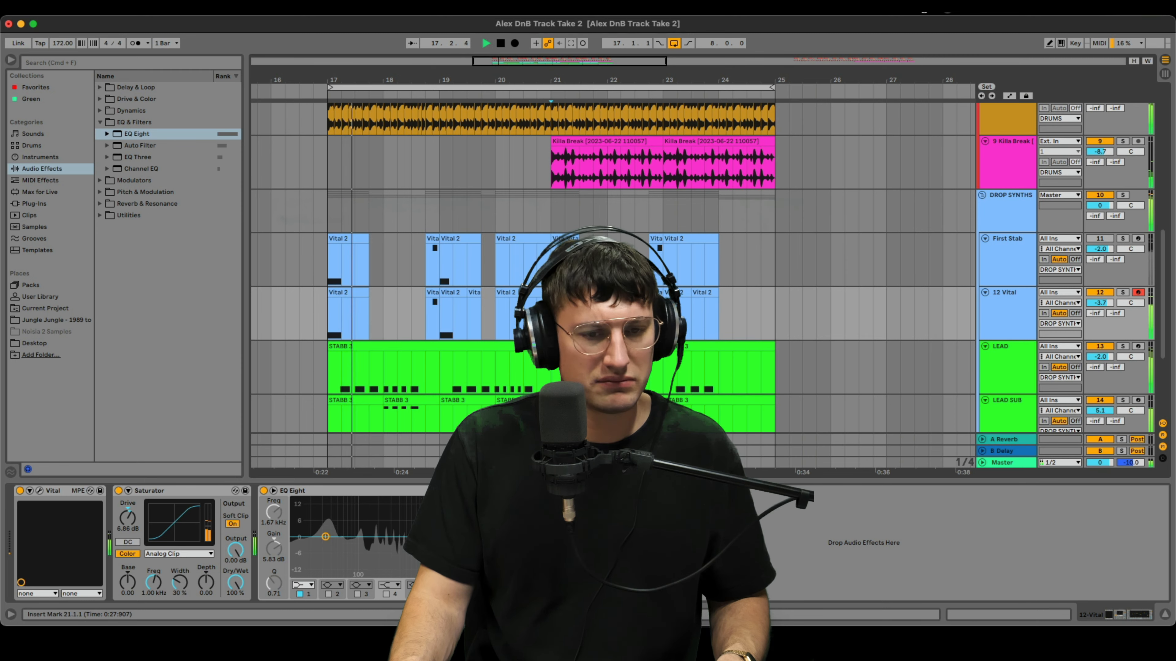
pyautogui.press('space')
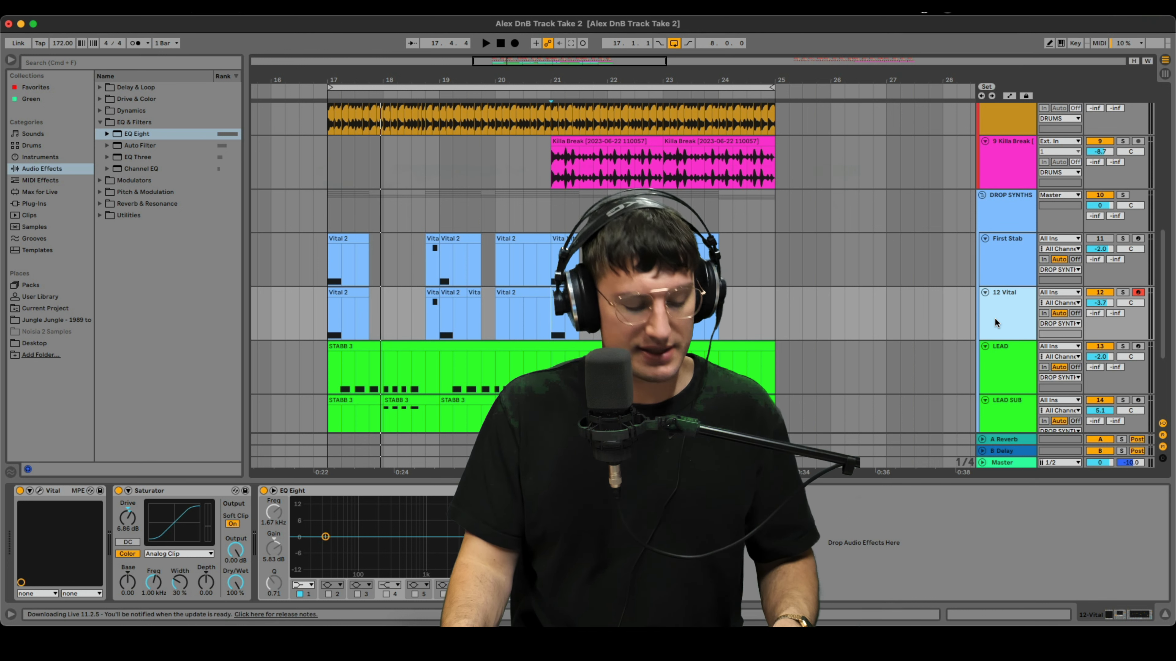
# Step: Insert a MIDI track below 12 Vital, colour it orange and rename it CHORD STAB
pyautogui.press('super+shift+t')
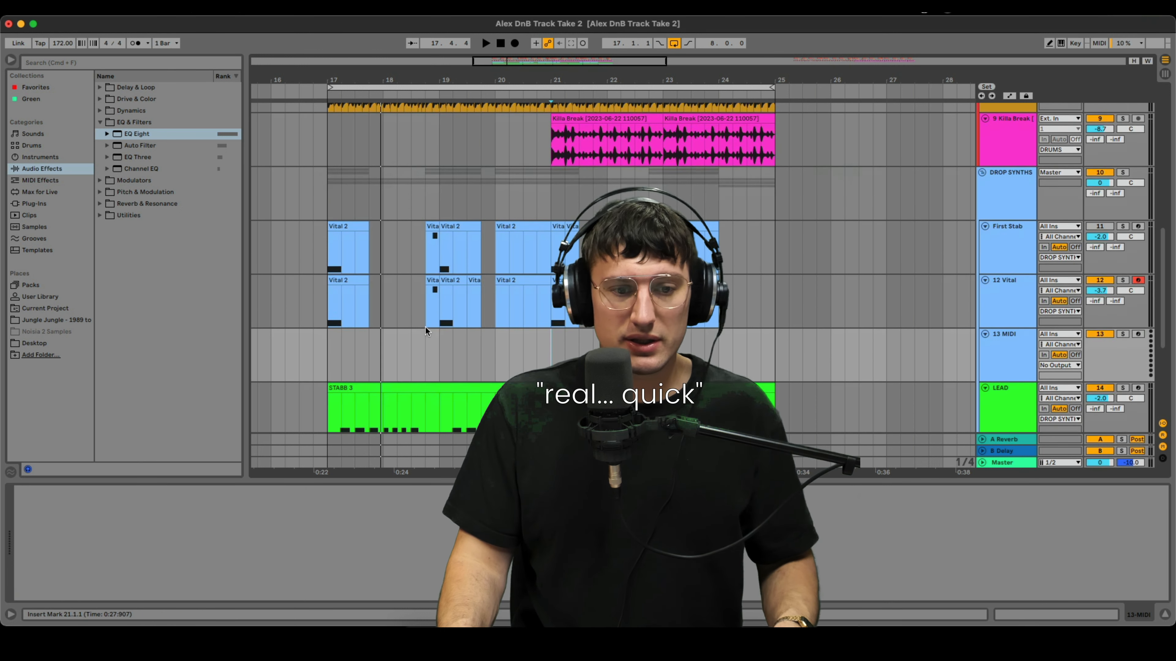
pyautogui.scroll(-2, 425, 328)
pyautogui.click(322, 337)
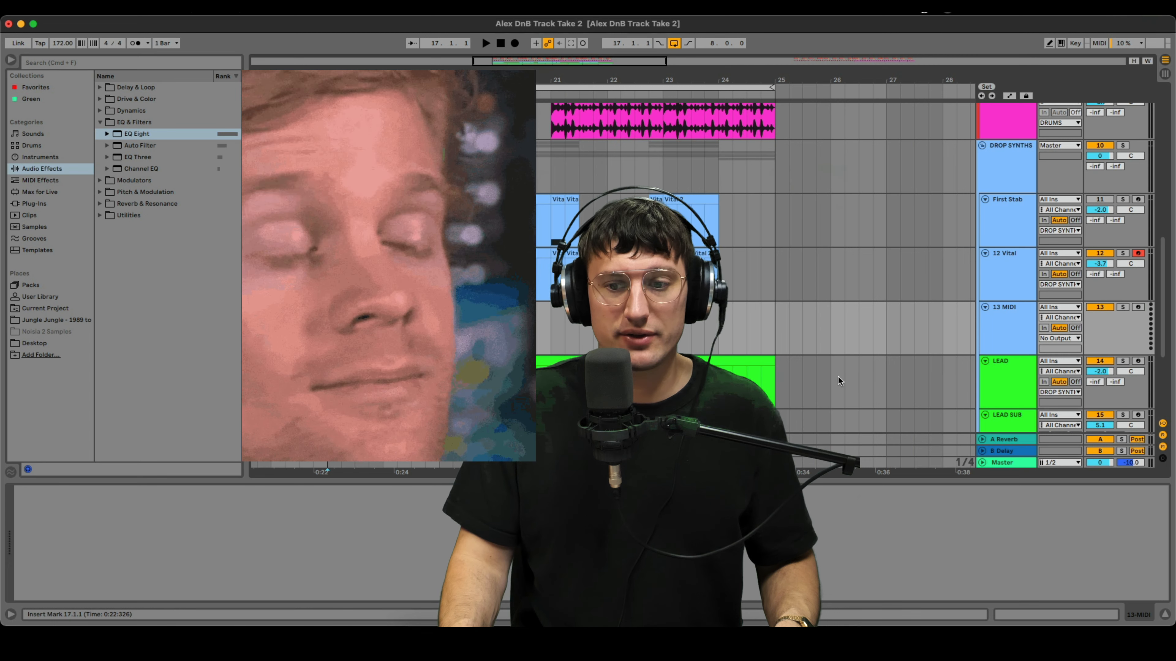
pyautogui.rightClick(1004, 316)
pyautogui.click(1013, 523)
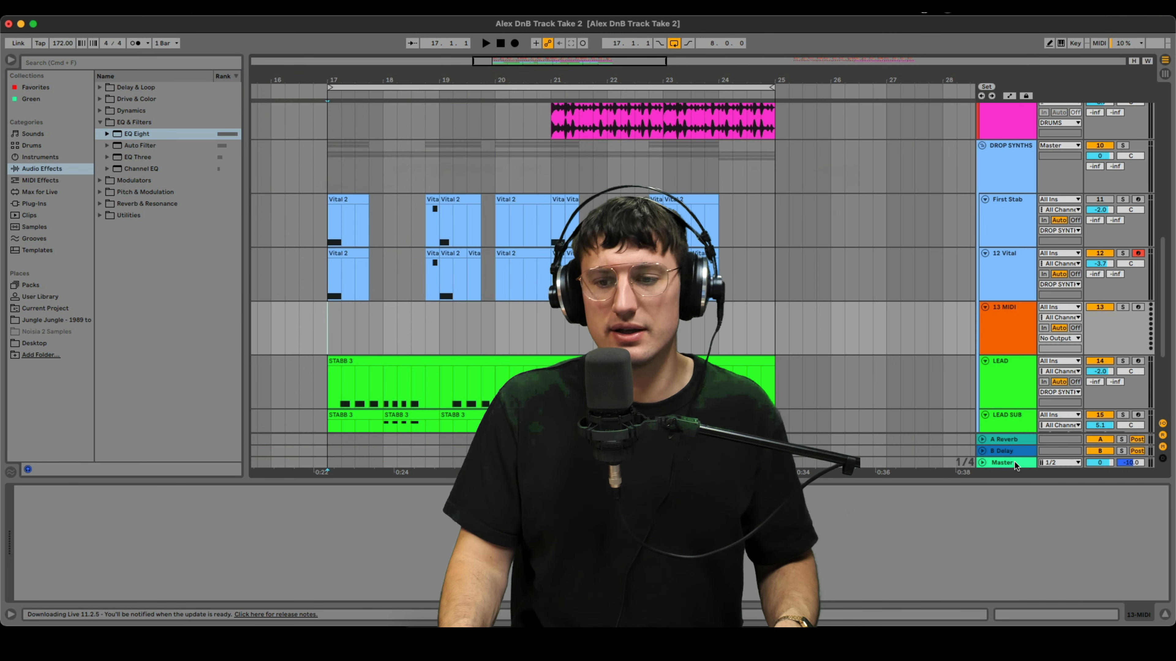
pyautogui.click(997, 330)
pyautogui.press('super+r')
pyautogui.write('CHO')
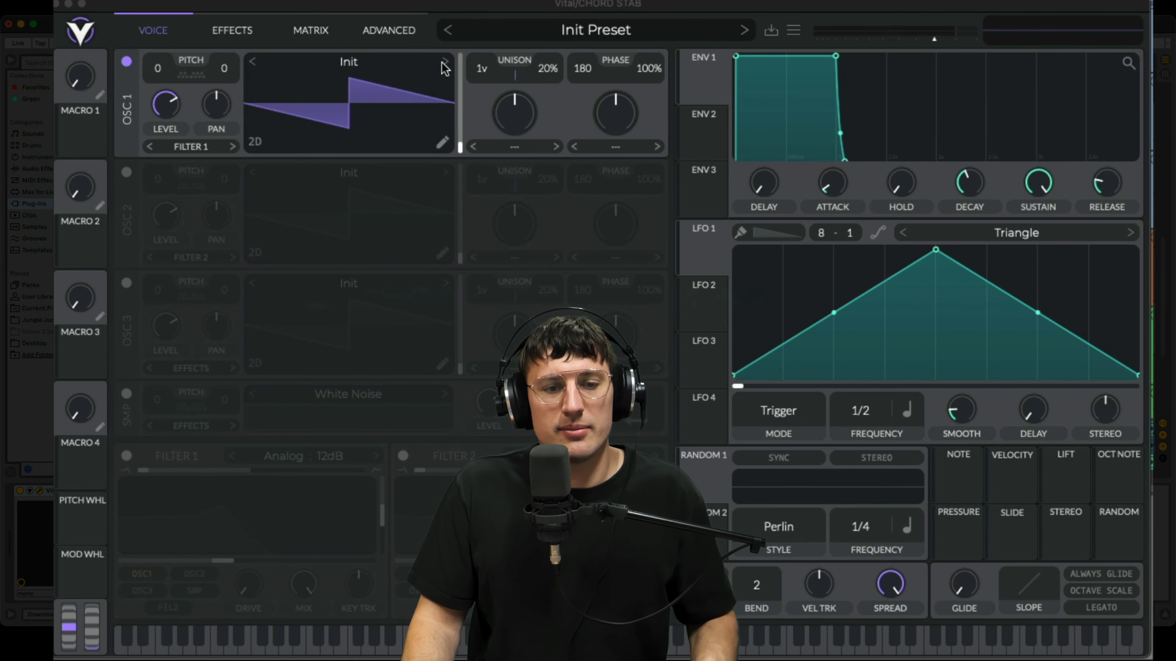
# Step: Enable oscillators 2 and 3 and set all three oscillators to the saw shape of the Basic Shapes wavetable
pyautogui.click(443, 65)
pyautogui.moveTo(458, 146); pyautogui.dragTo(461, 104)
pyautogui.click(127, 171)
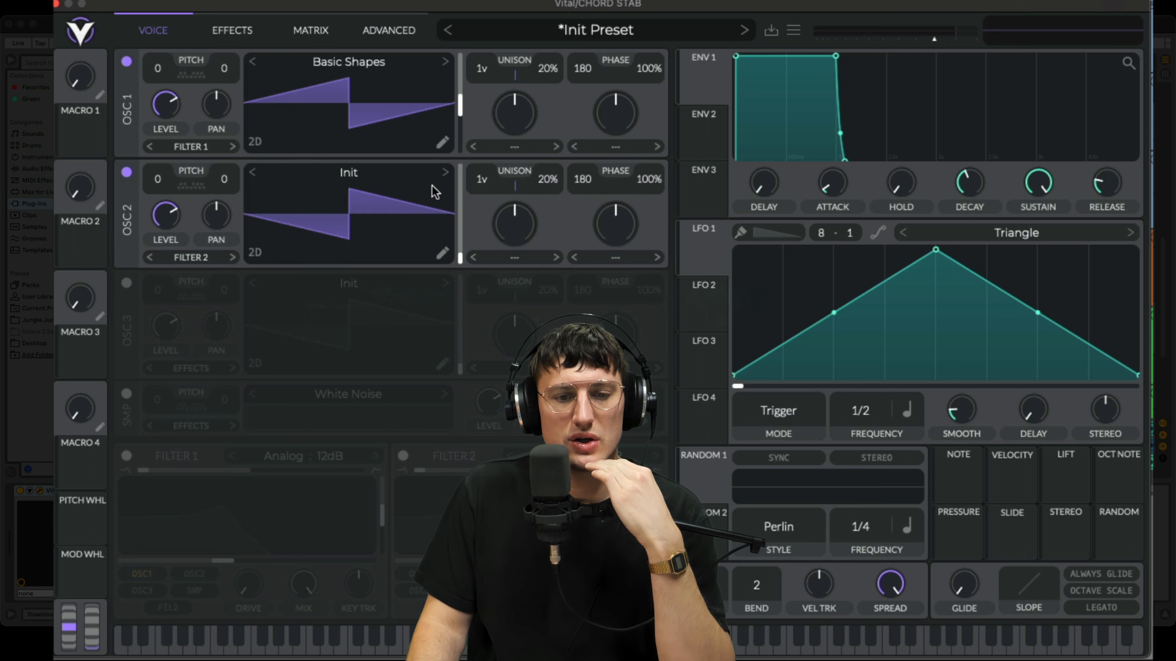
pyautogui.click(445, 173)
pyautogui.moveTo(460, 255); pyautogui.dragTo(468, 214)
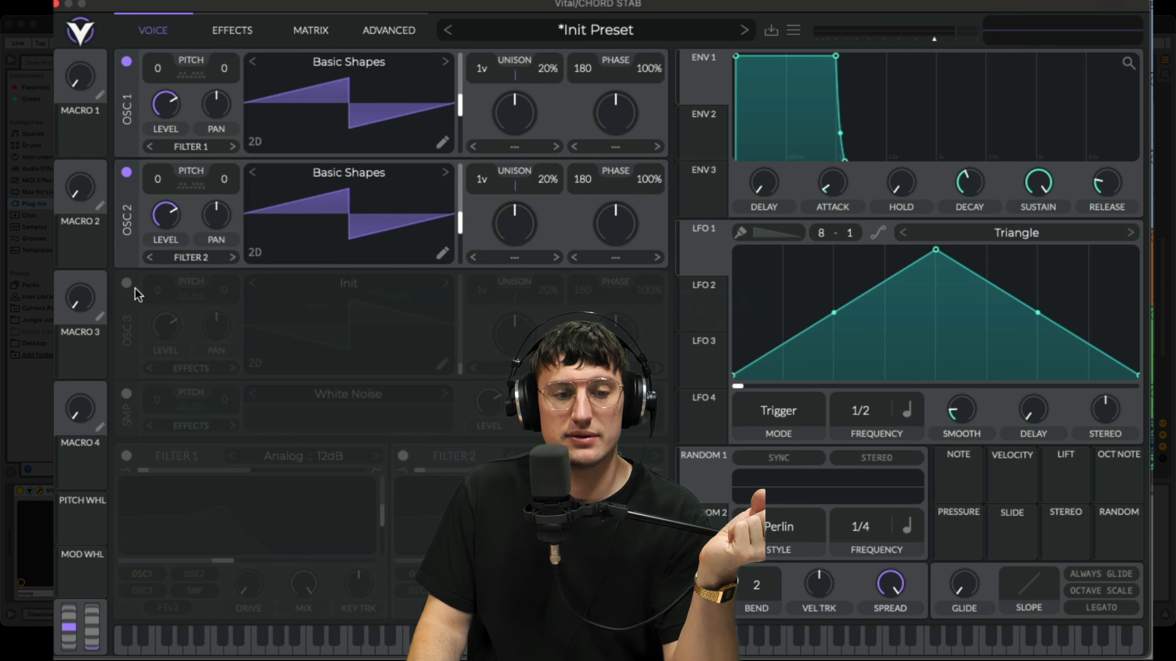
pyautogui.click(126, 283)
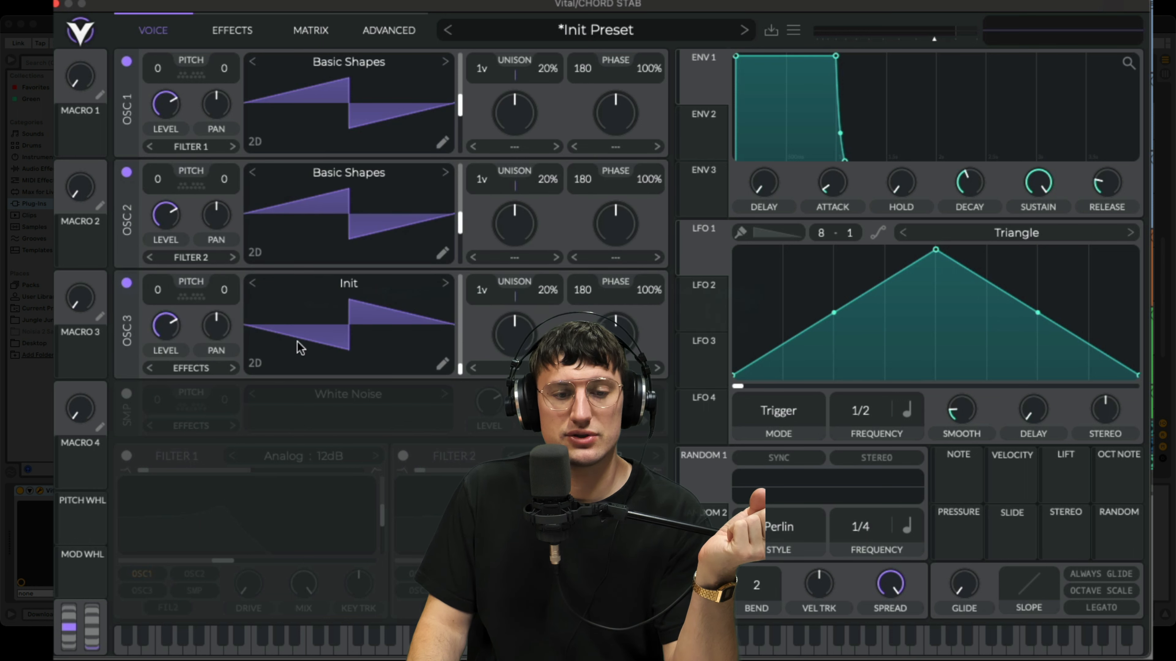
pyautogui.click(444, 283)
pyautogui.moveTo(460, 367); pyautogui.dragTo(463, 327)
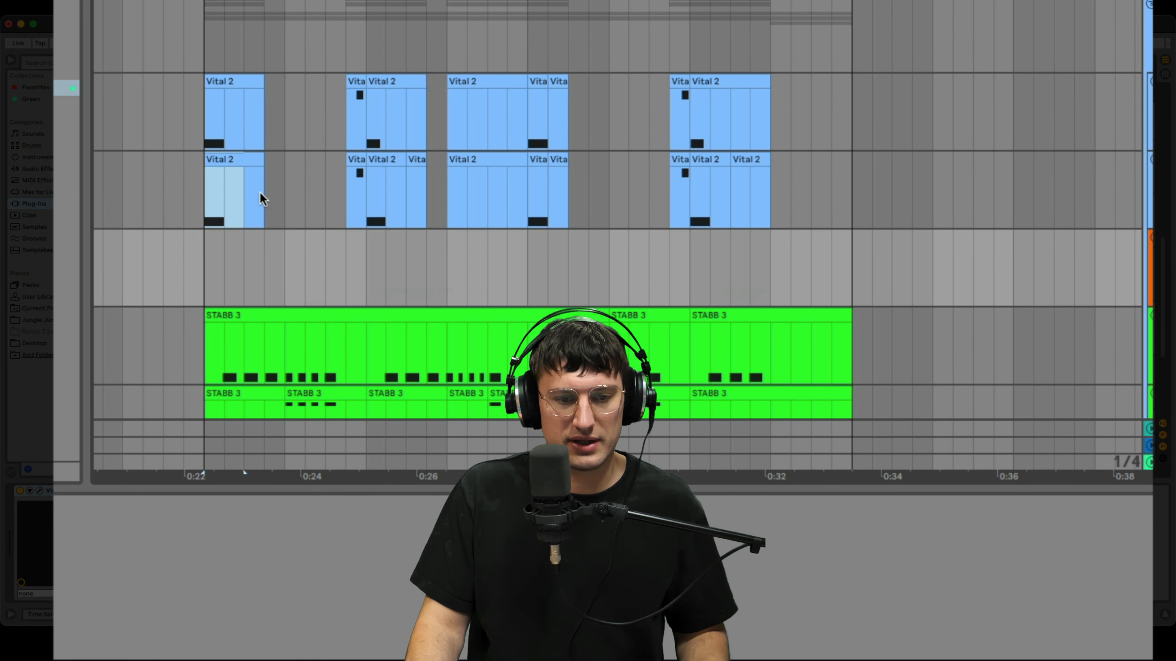
# Step: Copy the first Vital 2 clip from 12 Vital to CHORD STAB at bar 17 and repeat it every two bars through bar 23
pyautogui.click(260, 192)
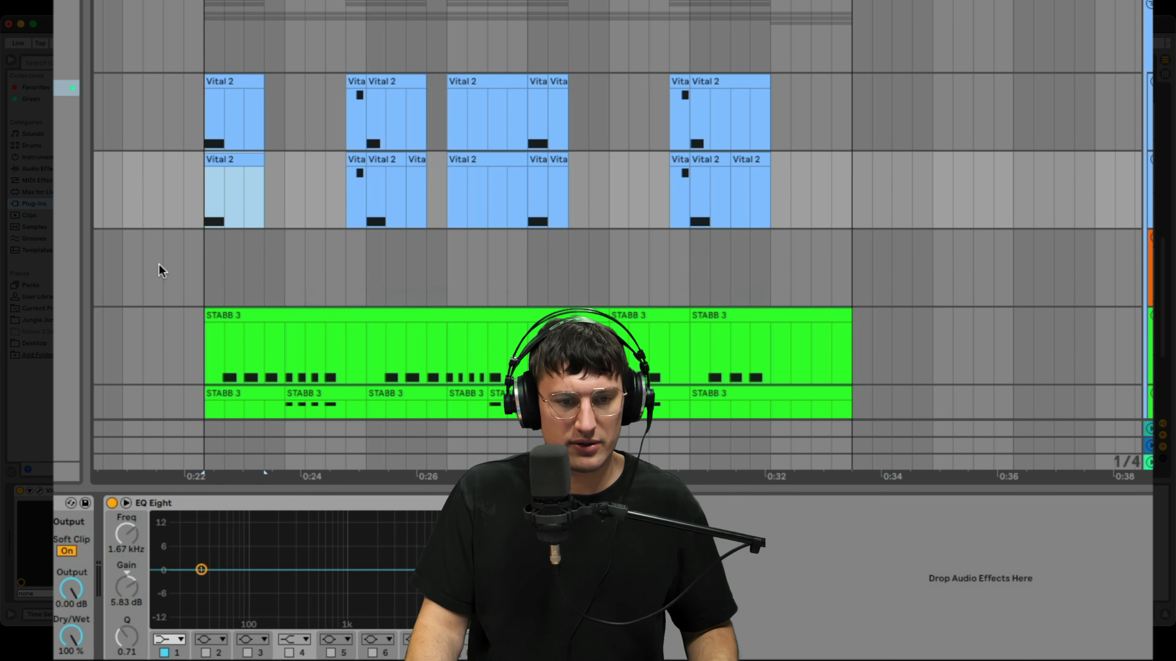
pyautogui.click(203, 263)
pyautogui.press('super+v')
pyautogui.moveTo(204, 264); pyautogui.dragTo(368, 265)
pyautogui.press('super+d')
pyautogui.press('super+d')
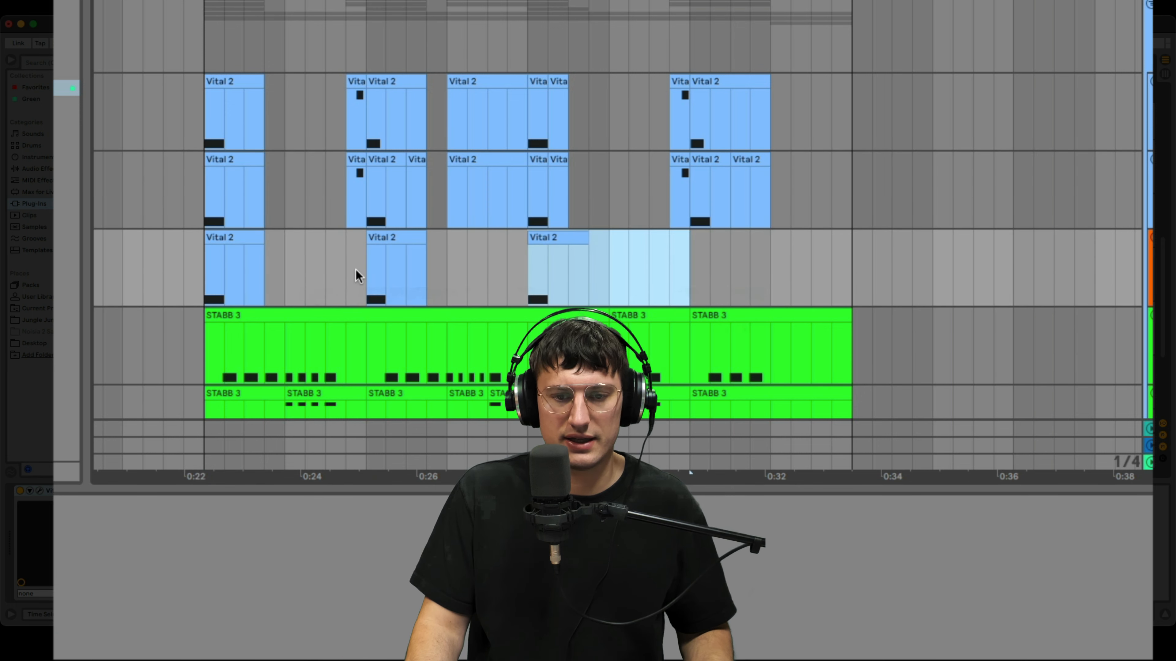
pyautogui.press('super+d')
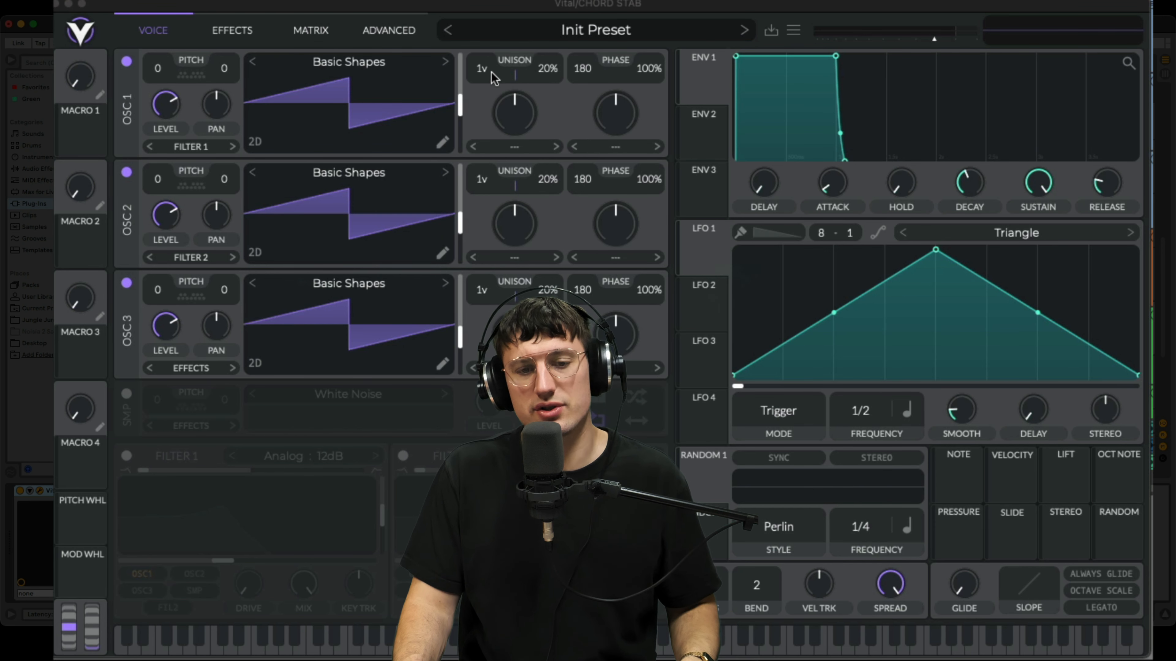
# Step: Give all three oscillators 16 unison voices, detune them 8%, 2% and about 13%, and transpose oscillators 2 and 3 up 17 and 32 semitones
pyautogui.moveTo(489, 68); pyautogui.dragTo(491, 55)
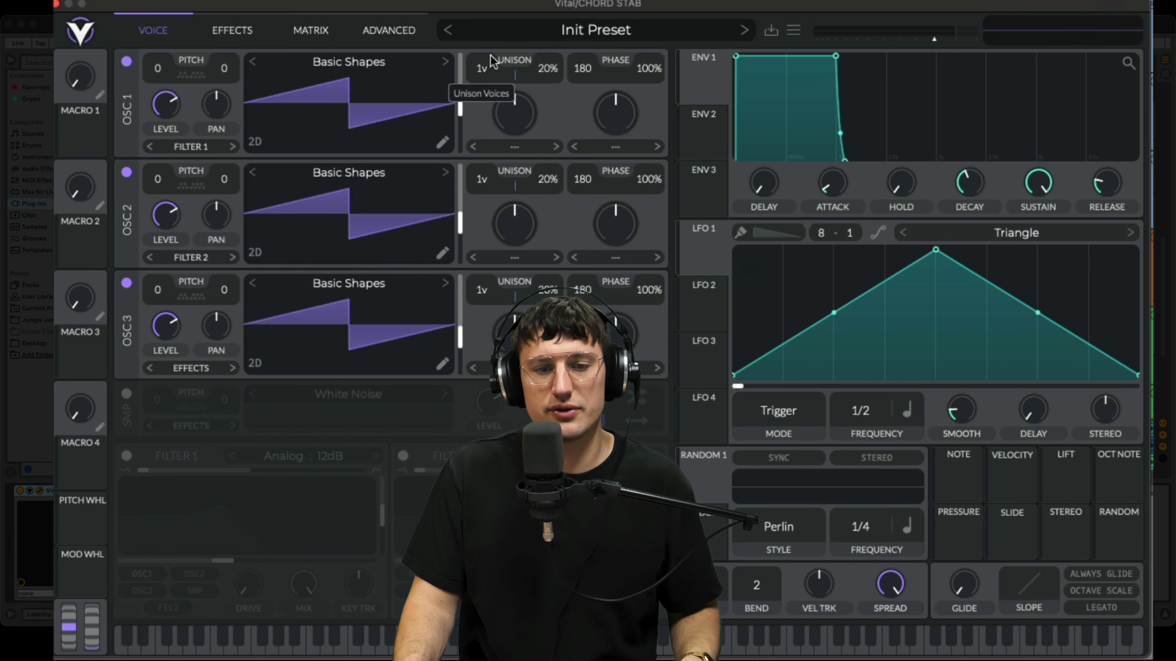
pyautogui.moveTo(498, 8); pyautogui.dragTo(502, 6)
pyautogui.moveTo(481, 179); pyautogui.dragTo(494, 88)
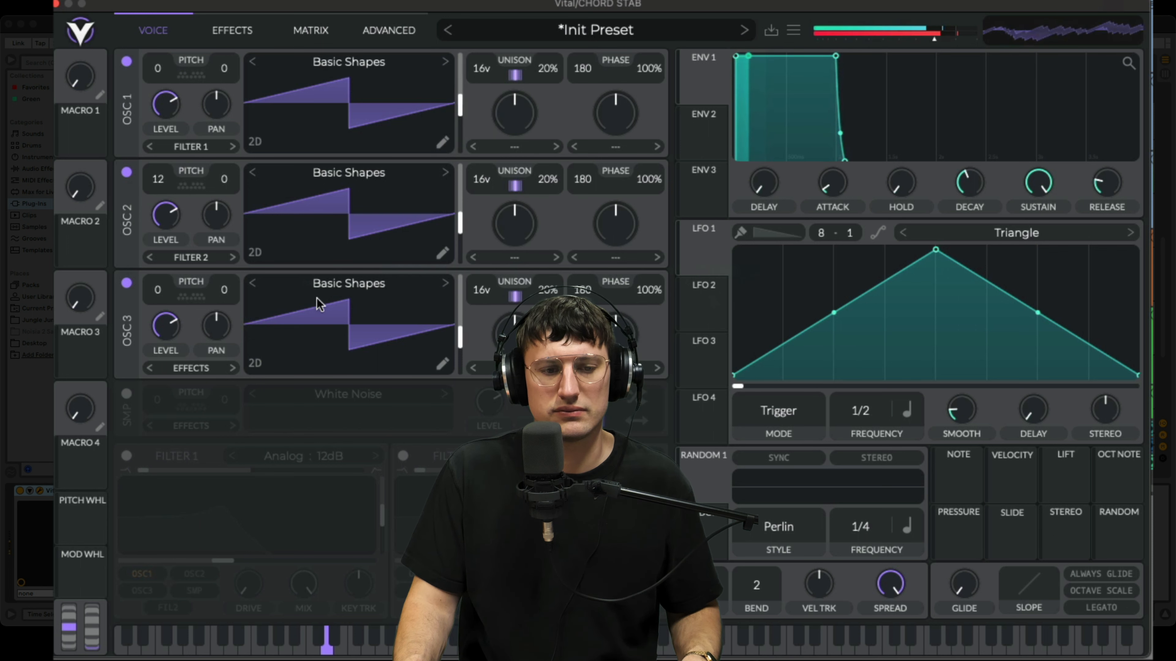
pyautogui.moveTo(166, 242); pyautogui.dragTo(169, 243)
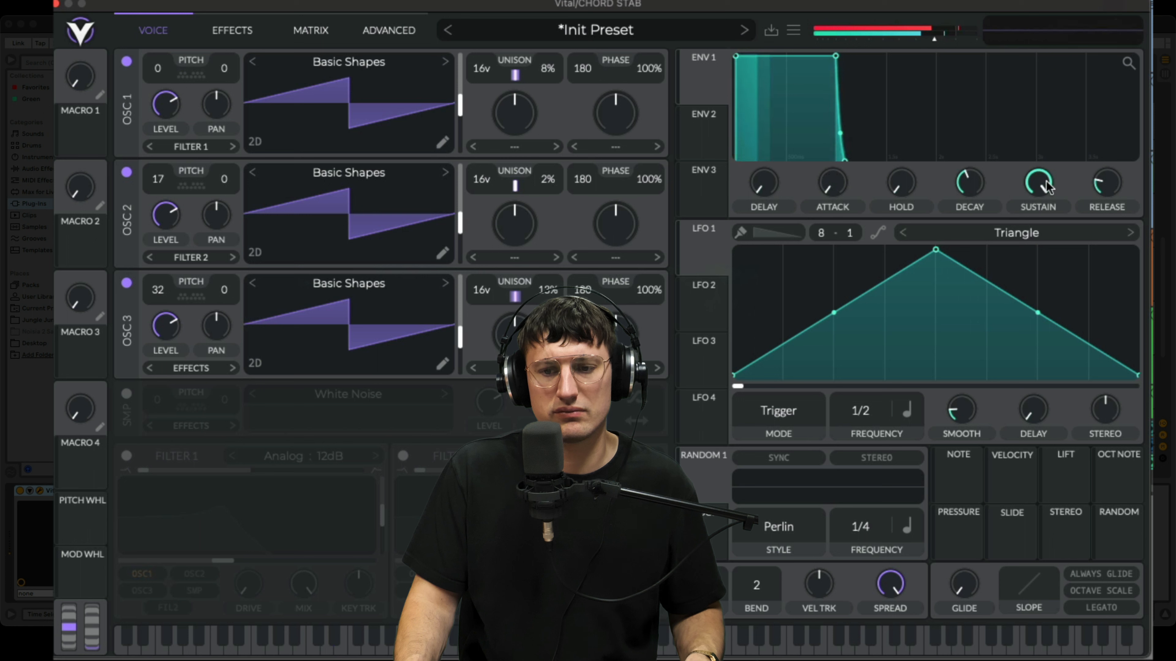
# Step: Lower Envelope 1's sustain and enable the White Noise sampler at a reduced level
pyautogui.moveTo(1039, 181); pyautogui.dragTo(1008, 303)
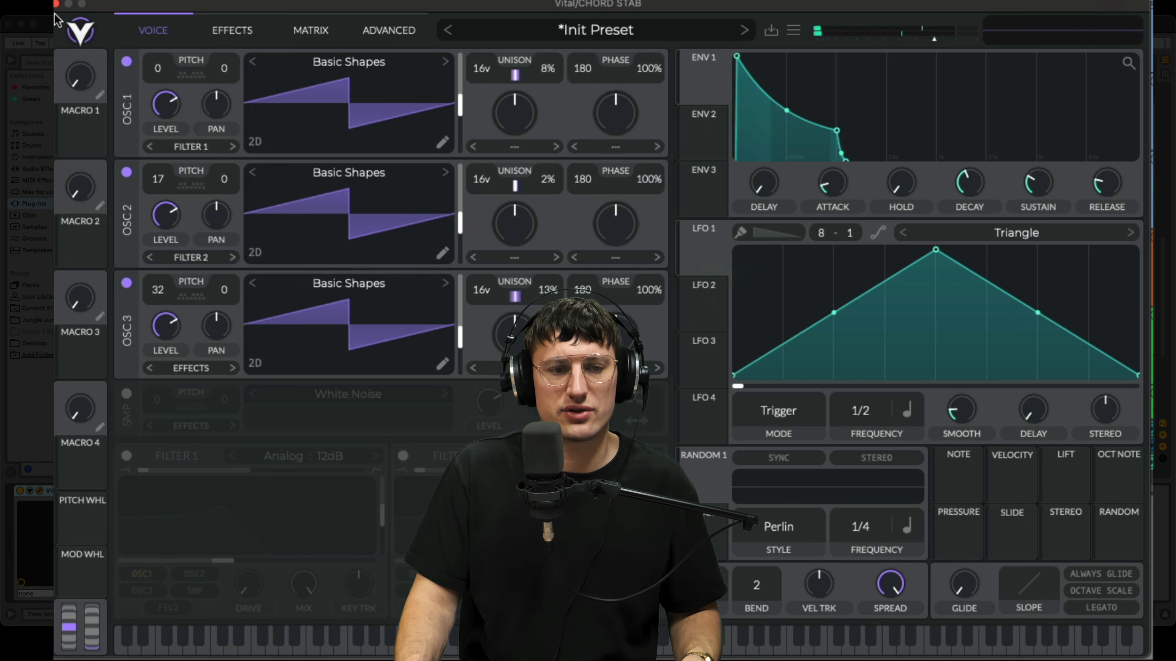
pyautogui.click(127, 394)
pyautogui.moveTo(490, 408); pyautogui.dragTo(489, 450)
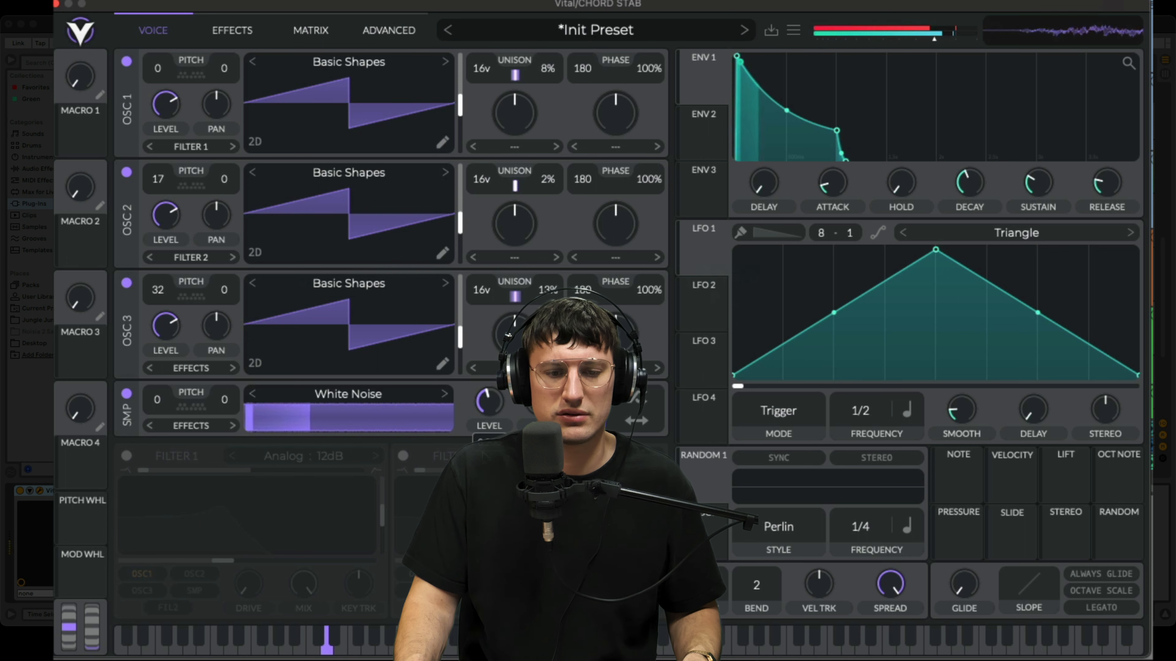
# Step: Enable the multiband Compressor with a partial mix and adjusted low gain, and compare the chord stab with it bypassed
pyautogui.click(233, 30)
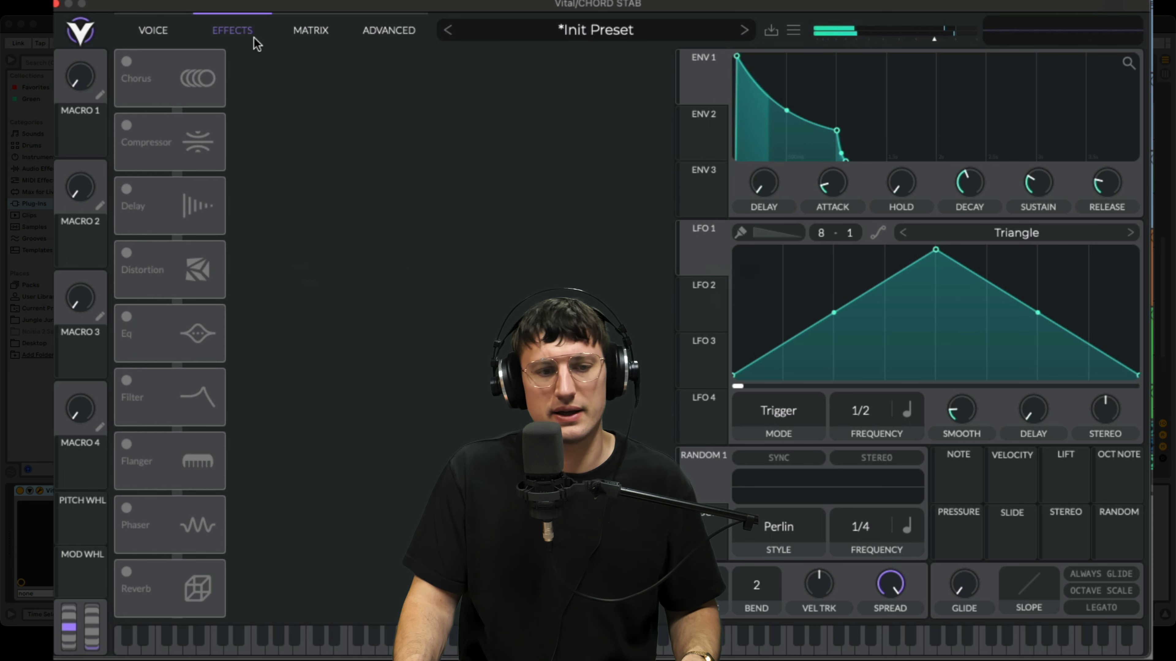
pyautogui.click(129, 143)
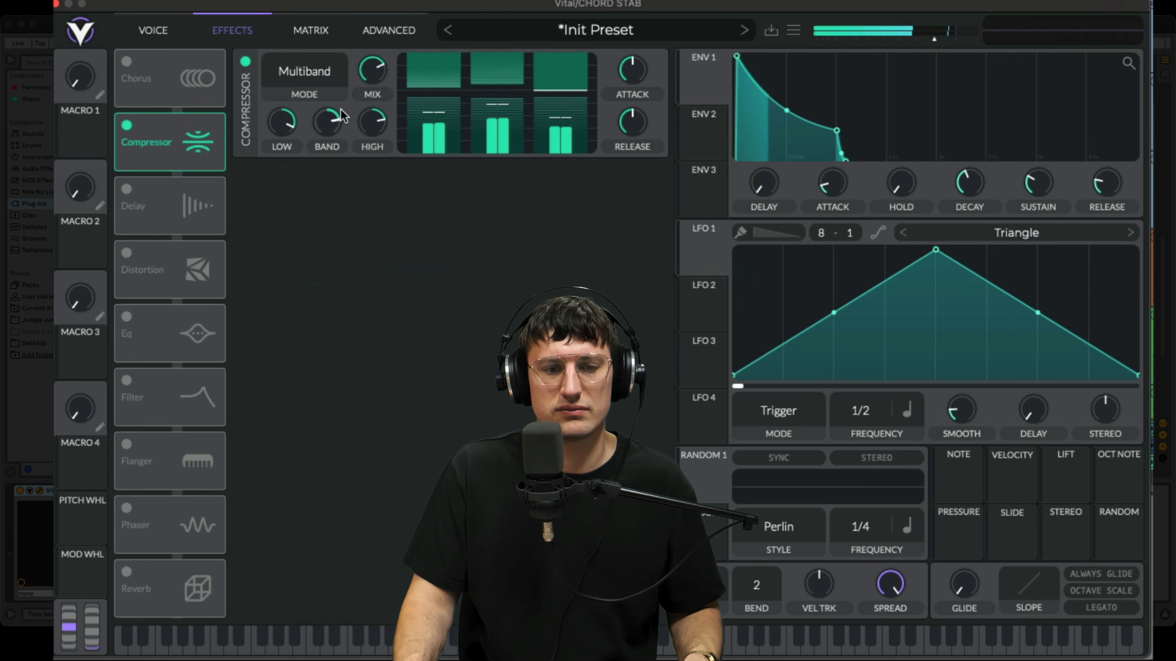
pyautogui.click(245, 62)
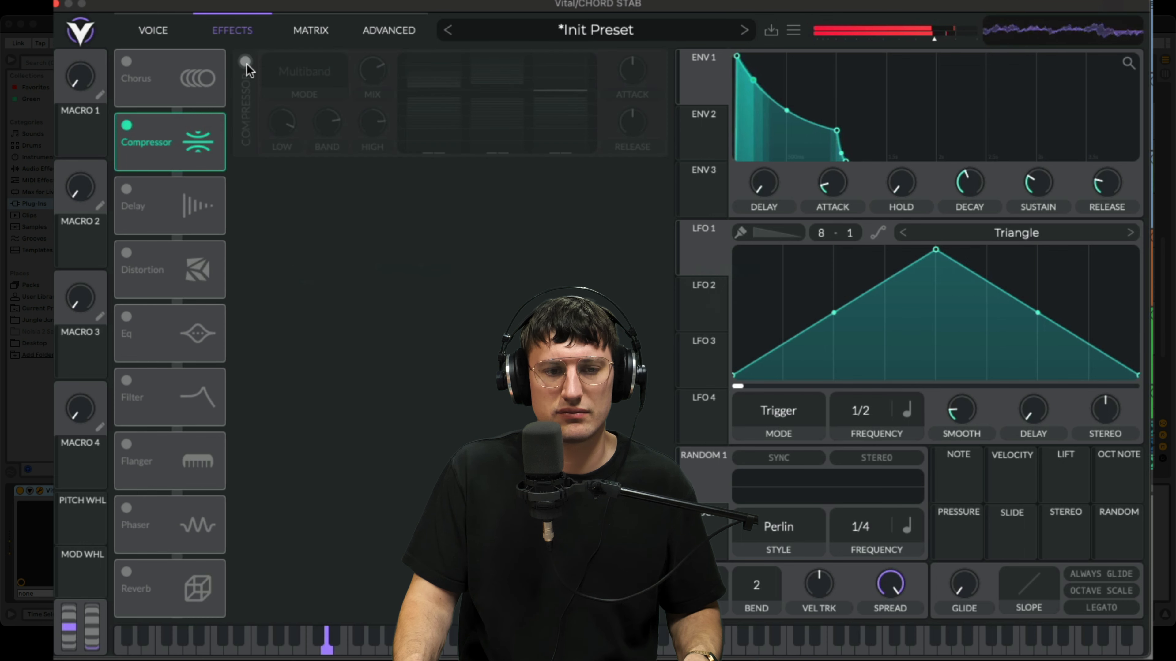
pyautogui.click(246, 62)
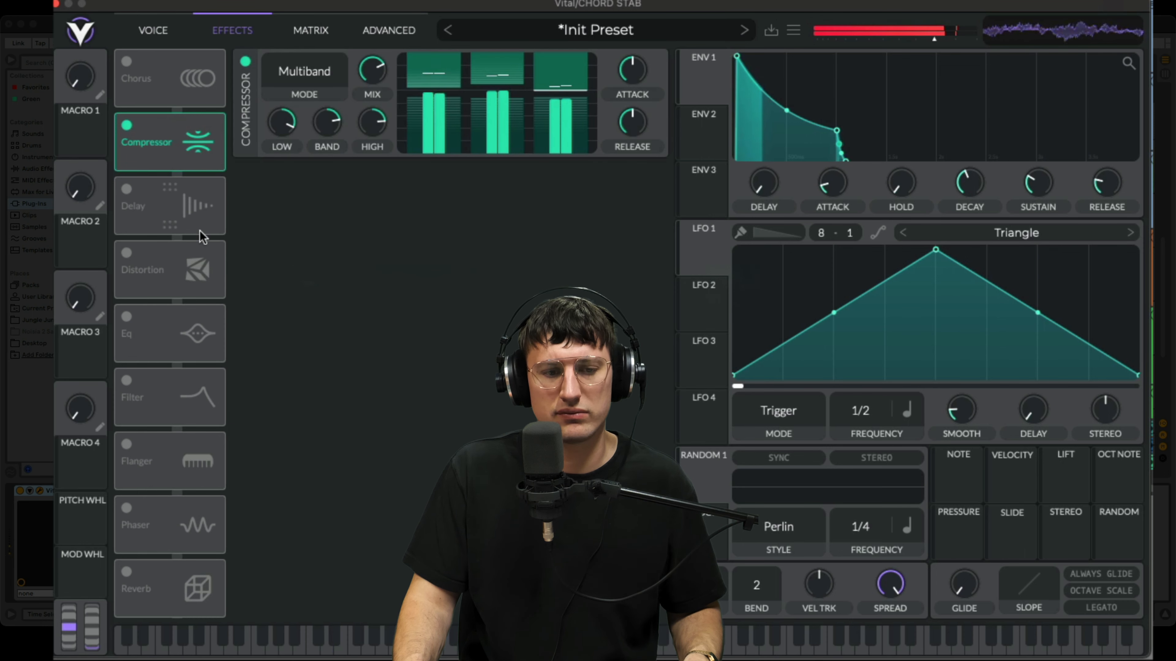
# Step: Enable Soft Clip Distortion at a low mix and add Reverb with a small mix amount on the chord stab
pyautogui.click(213, 289)
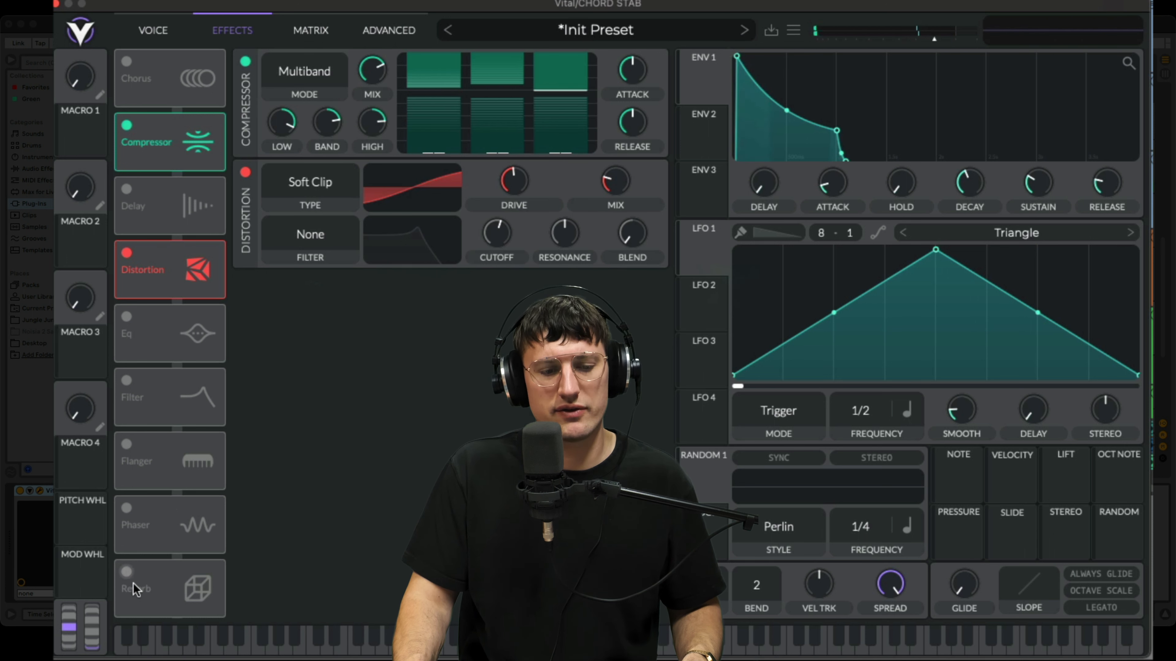
pyautogui.click(126, 572)
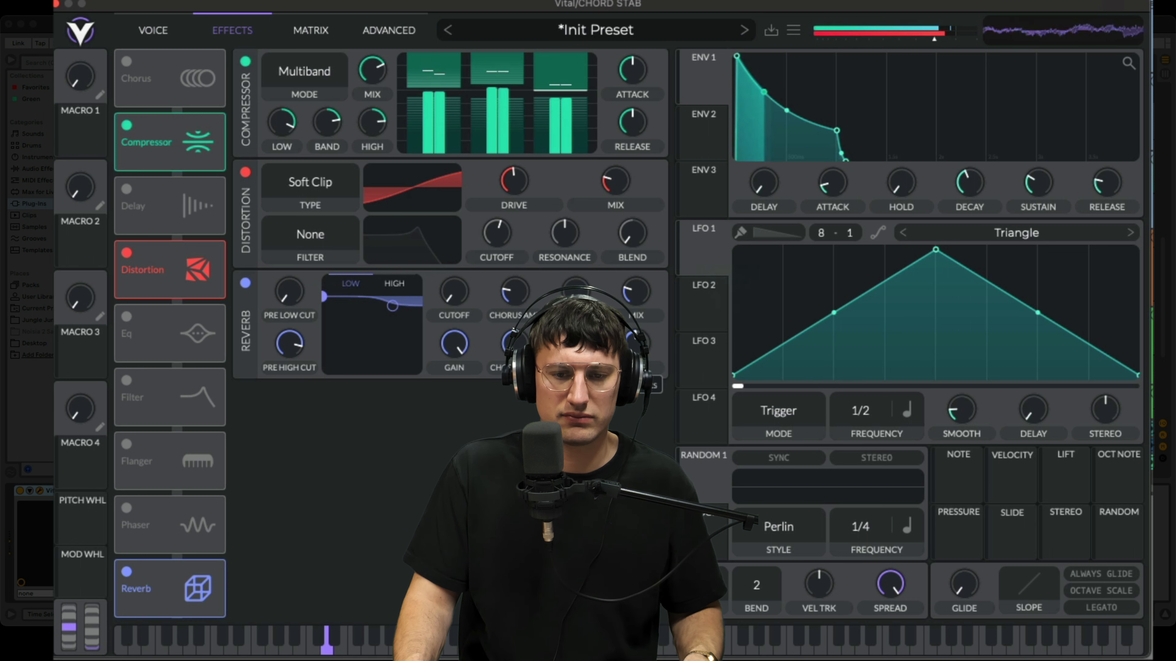
pyautogui.moveTo(635, 299)
pyautogui.mouseDown()
pyautogui.moveTo(628, 219)
pyautogui.moveTo(620, 286)
pyautogui.mouseUp()
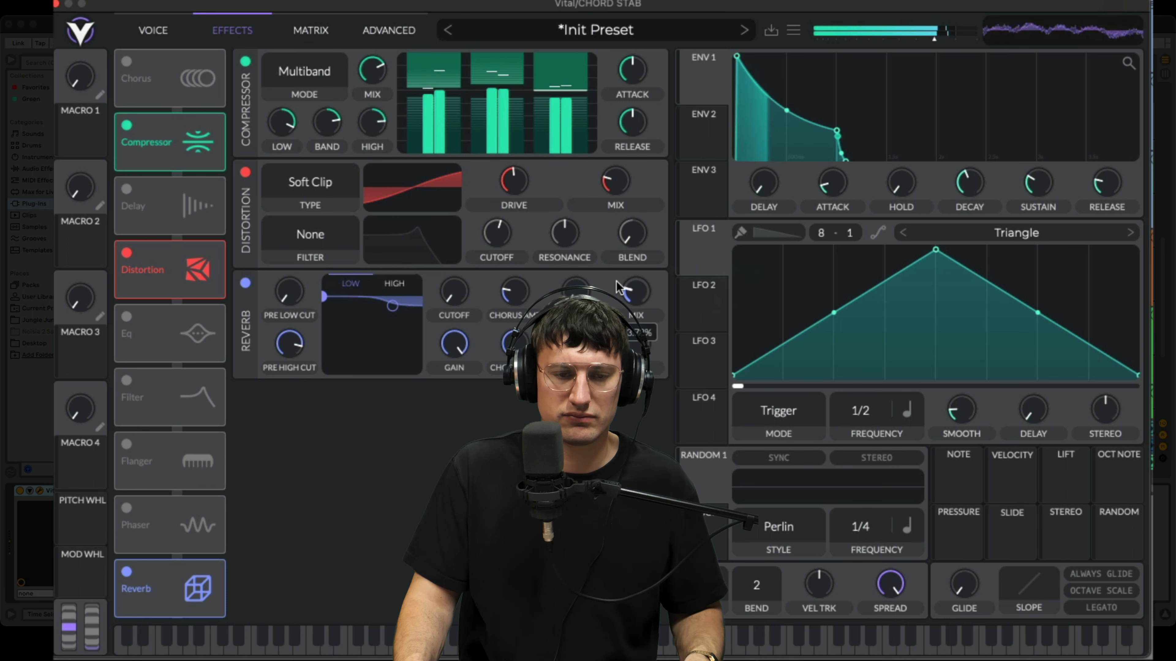
pyautogui.click(150, 31)
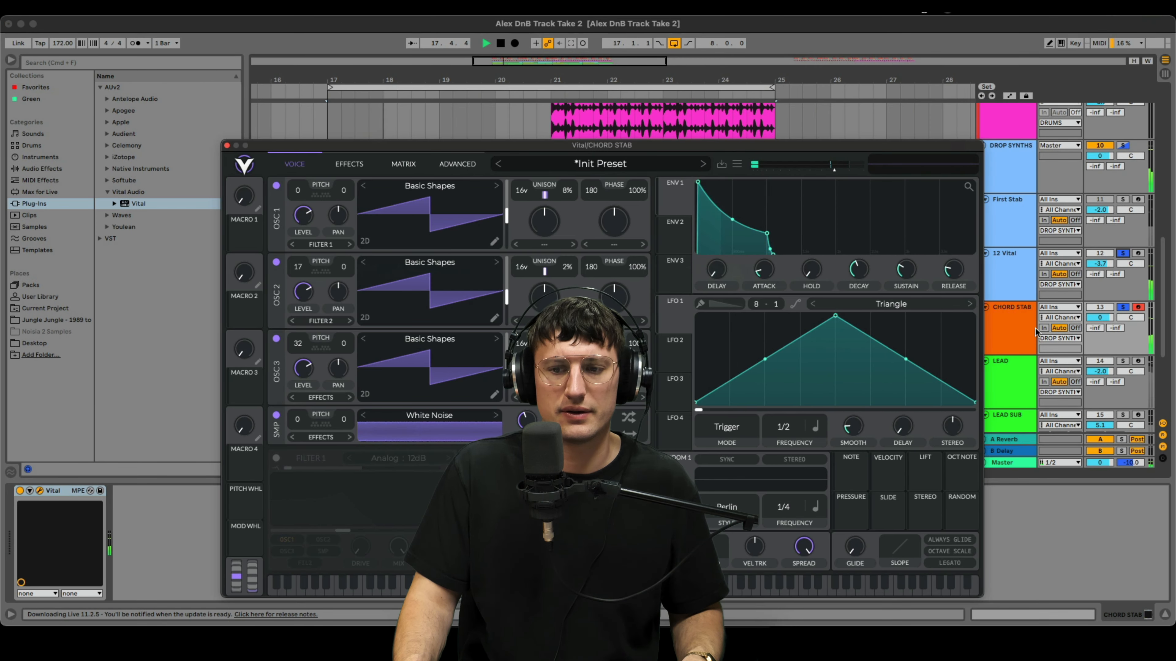
# Step: Unsolo the synth tracks and close the Vital window to hear the chord stab in the full arrangement
pyautogui.click(1033, 319)
pyautogui.click(1010, 284)
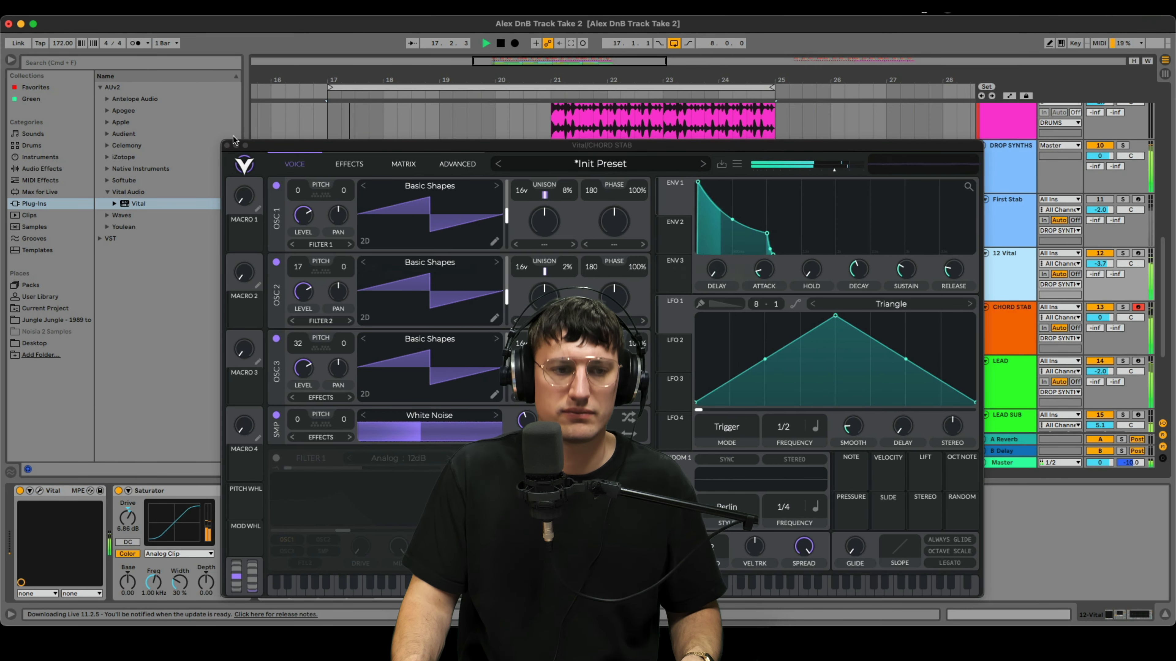
pyautogui.click(227, 145)
pyautogui.click(818, 338)
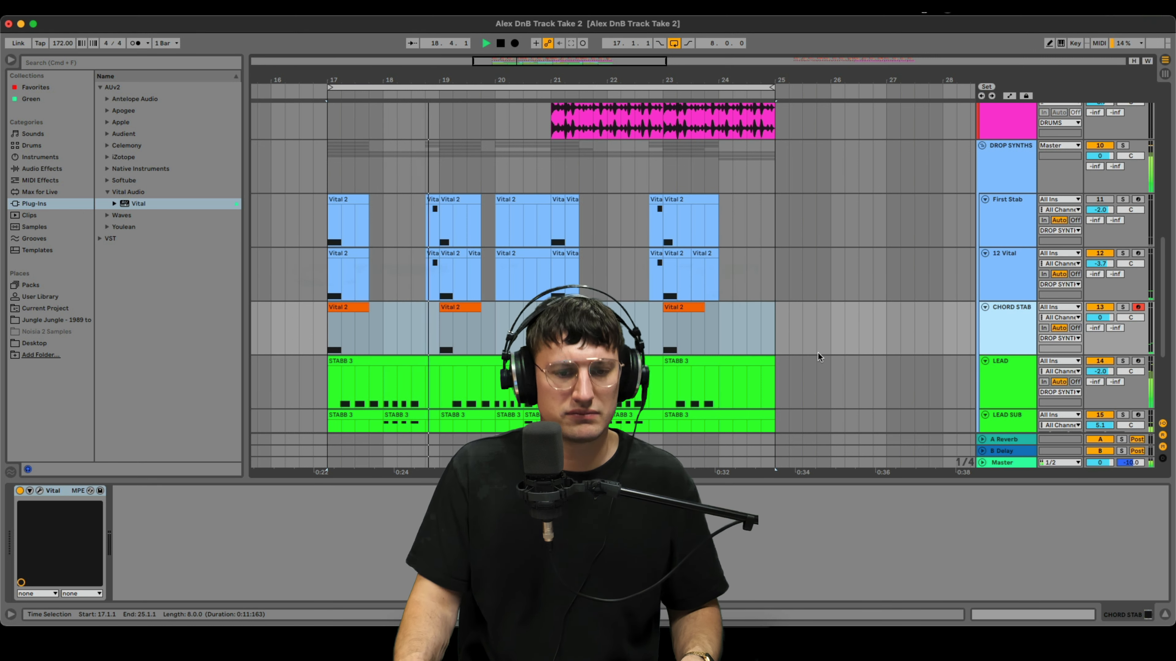
# Step: Reopen Vital on CHORD STAB and retune oscillator 2 to 10 semitones and oscillator 3 to 36 semitones
pyautogui.click(40, 492)
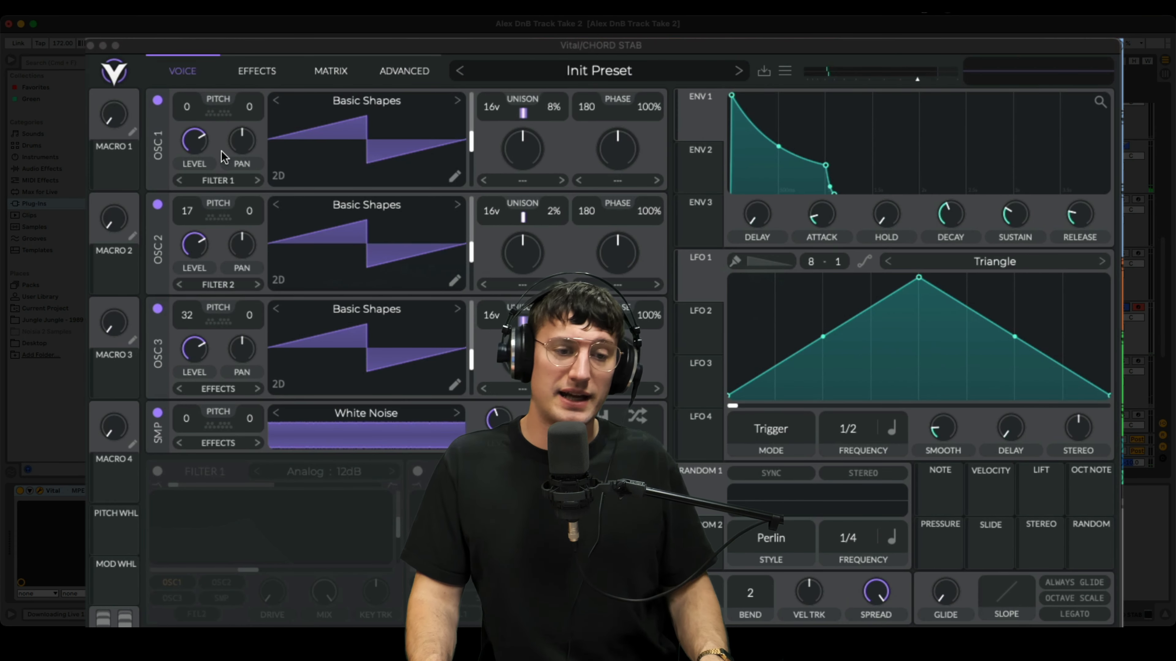
pyautogui.click(191, 219)
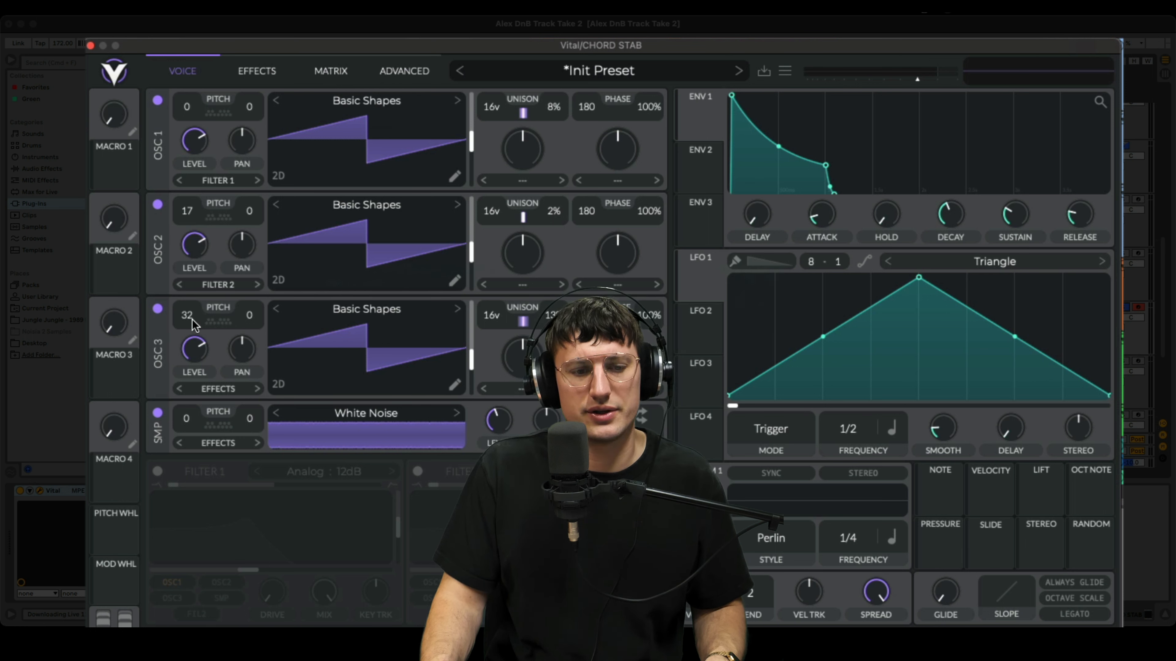
pyautogui.moveTo(192, 324); pyautogui.dragTo(195, 360)
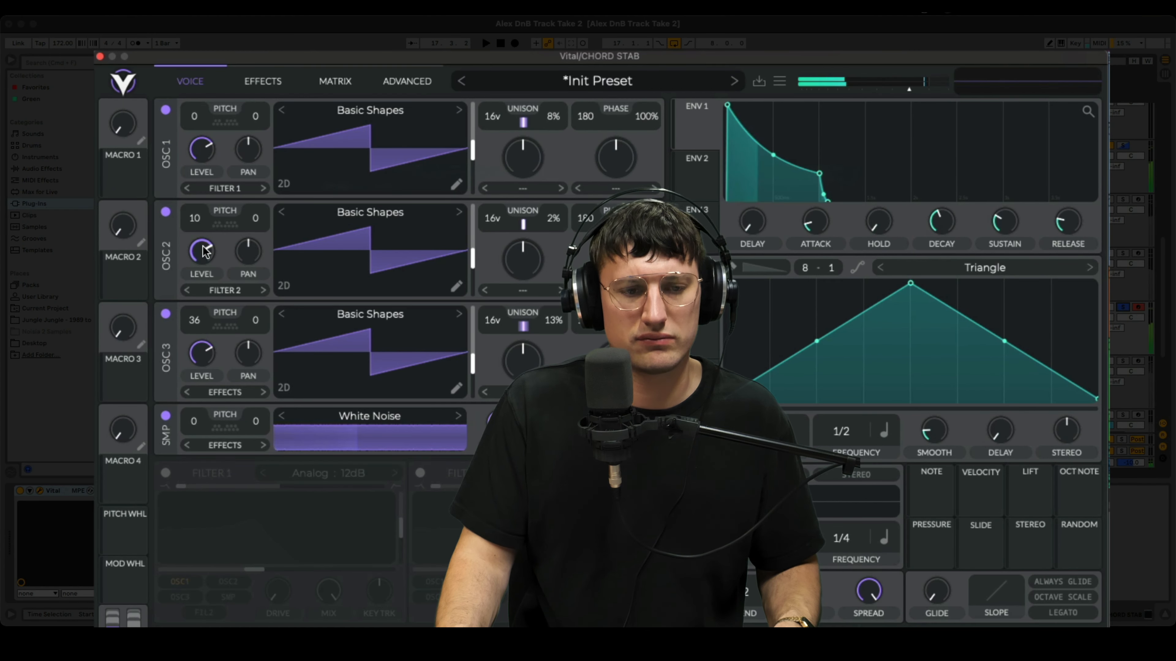
# Step: Lower oscillator 3 to 24 semitones, then unsolo the chord stab during playback and close its Vital window
pyautogui.moveTo(220, 320); pyautogui.dragTo(203, 337)
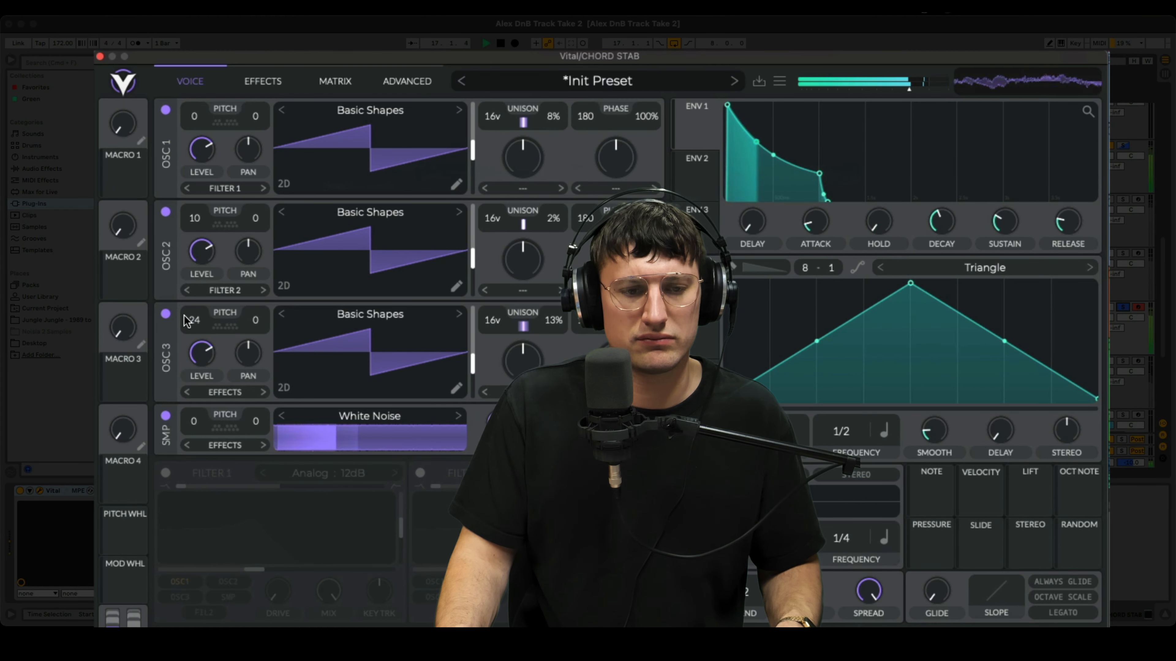
pyautogui.press('space')
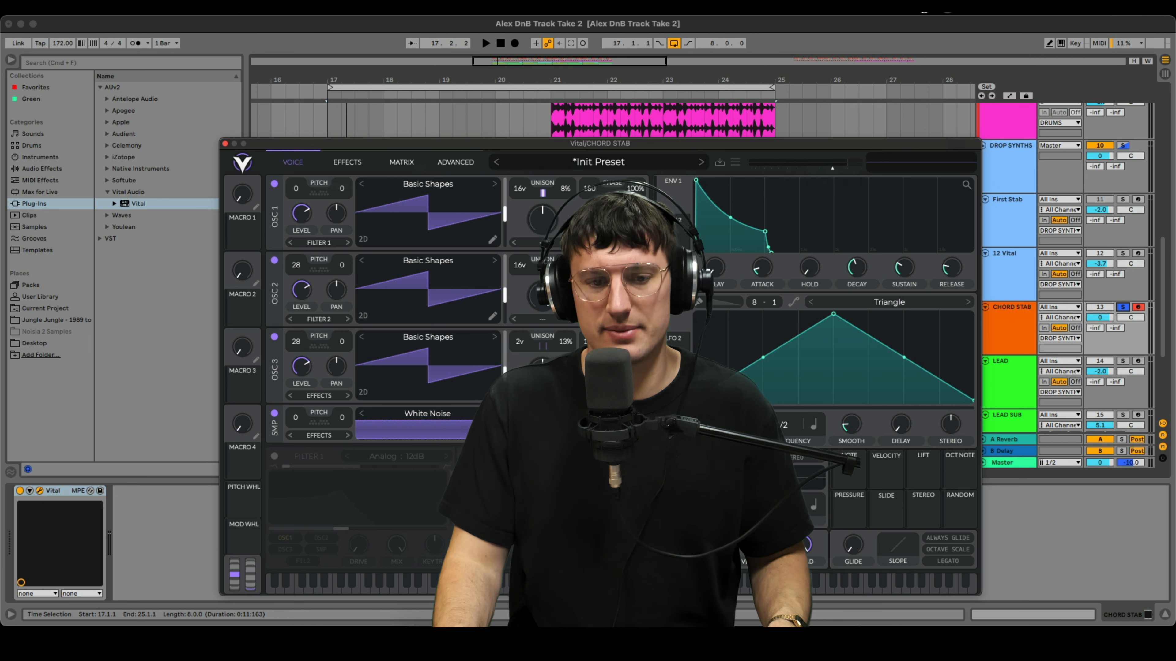
pyautogui.press('space')
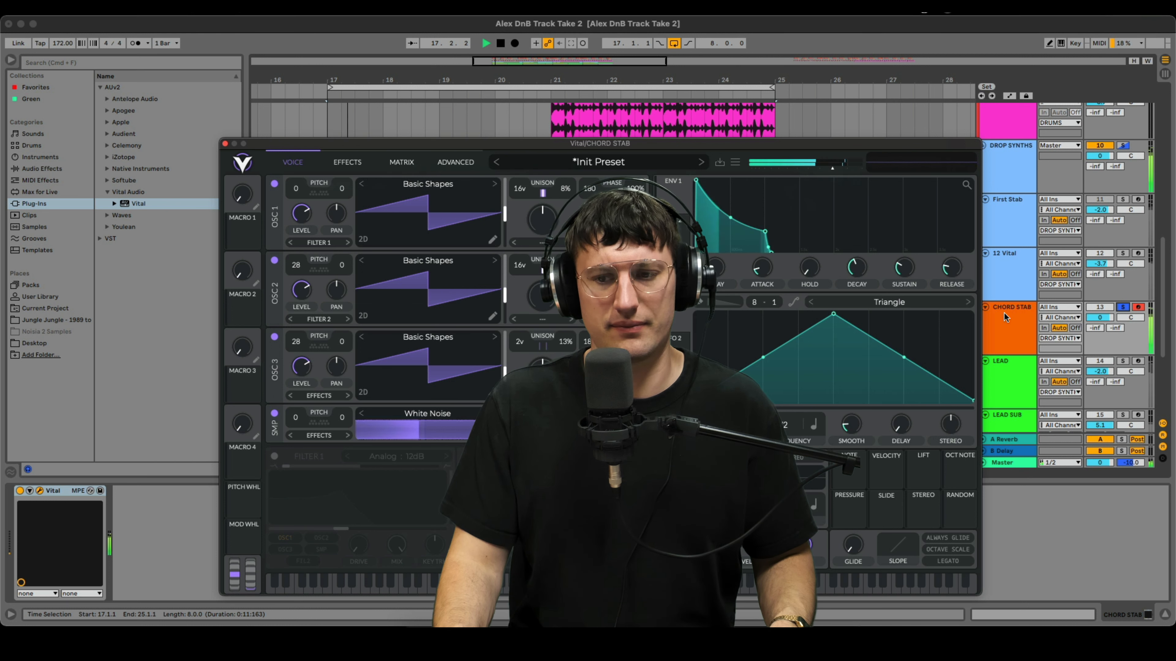
pyautogui.click(1124, 308)
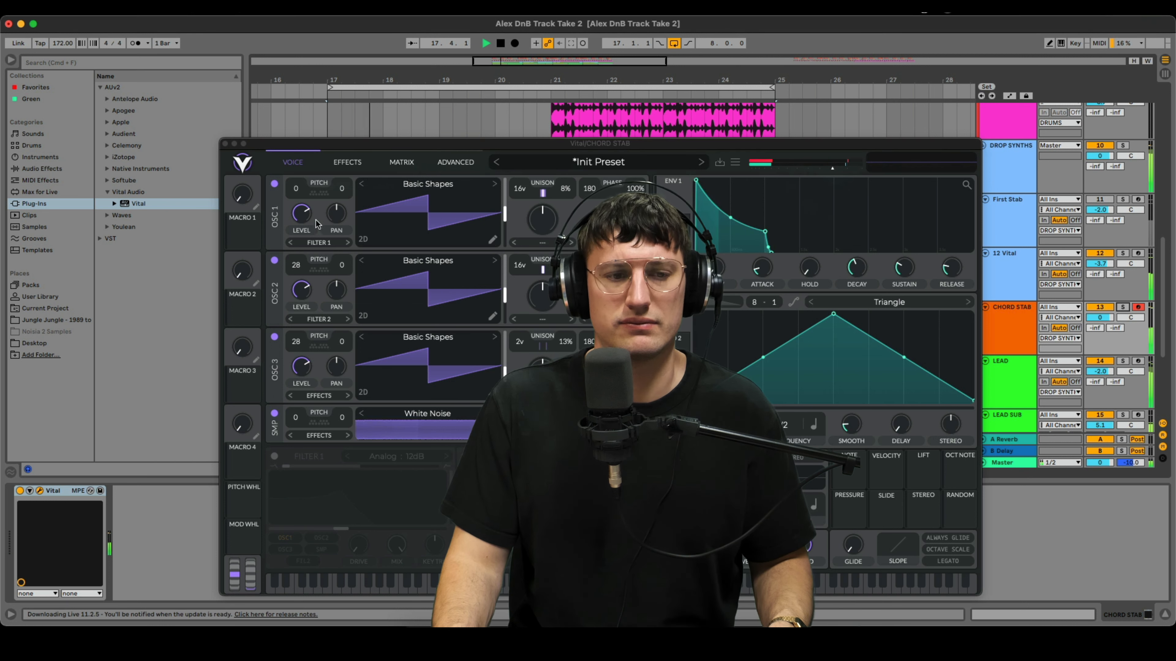
pyautogui.click(225, 144)
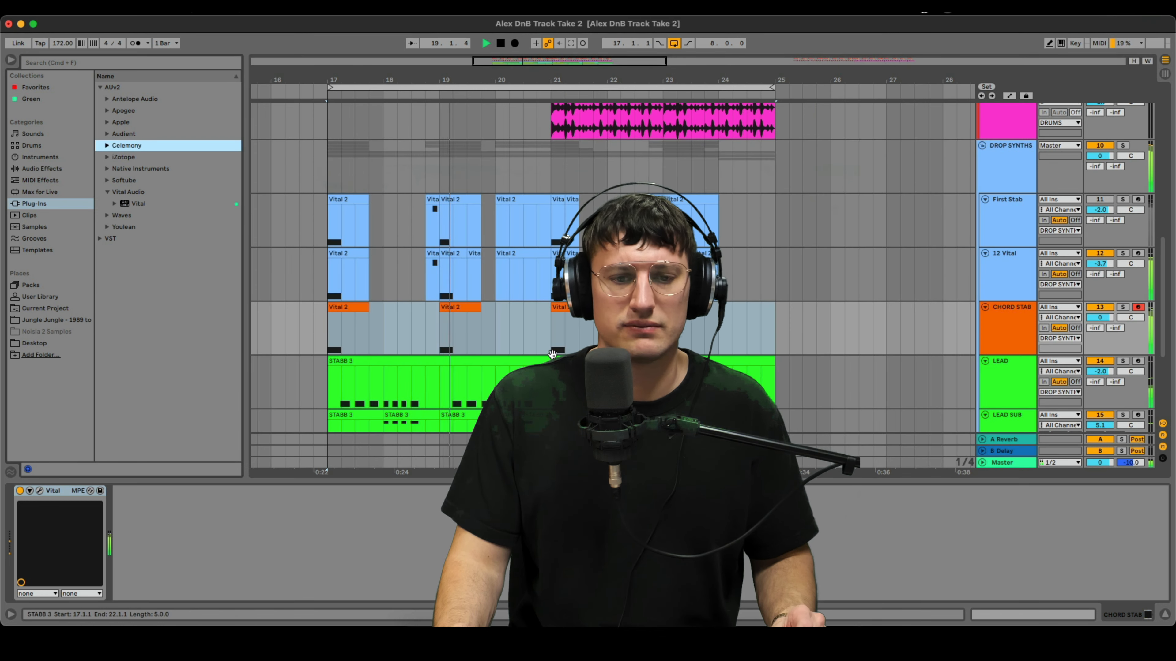
# Step: Delete the CHORD STAB clips around bar 19 and from bar 22.3 onward, keeping those at bars 17 and 21
pyautogui.moveTo(524, 336); pyautogui.dragTo(404, 337)
pyautogui.press('Delete')
pyautogui.moveTo(635, 325); pyautogui.dragTo(803, 321)
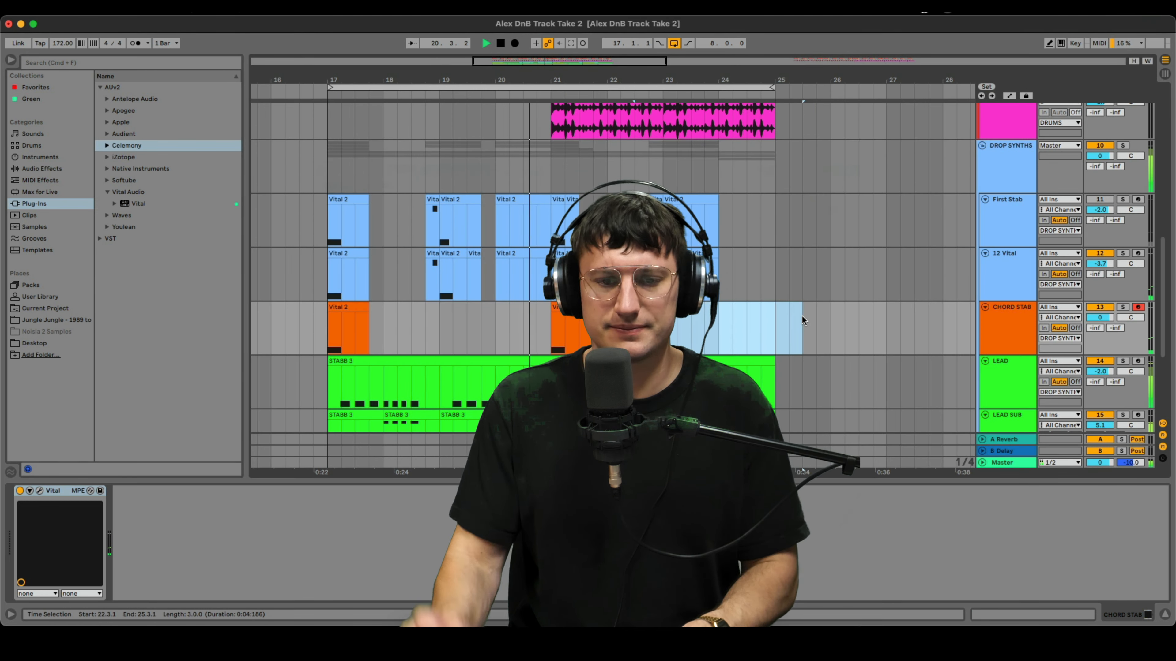
pyautogui.press('Delete')
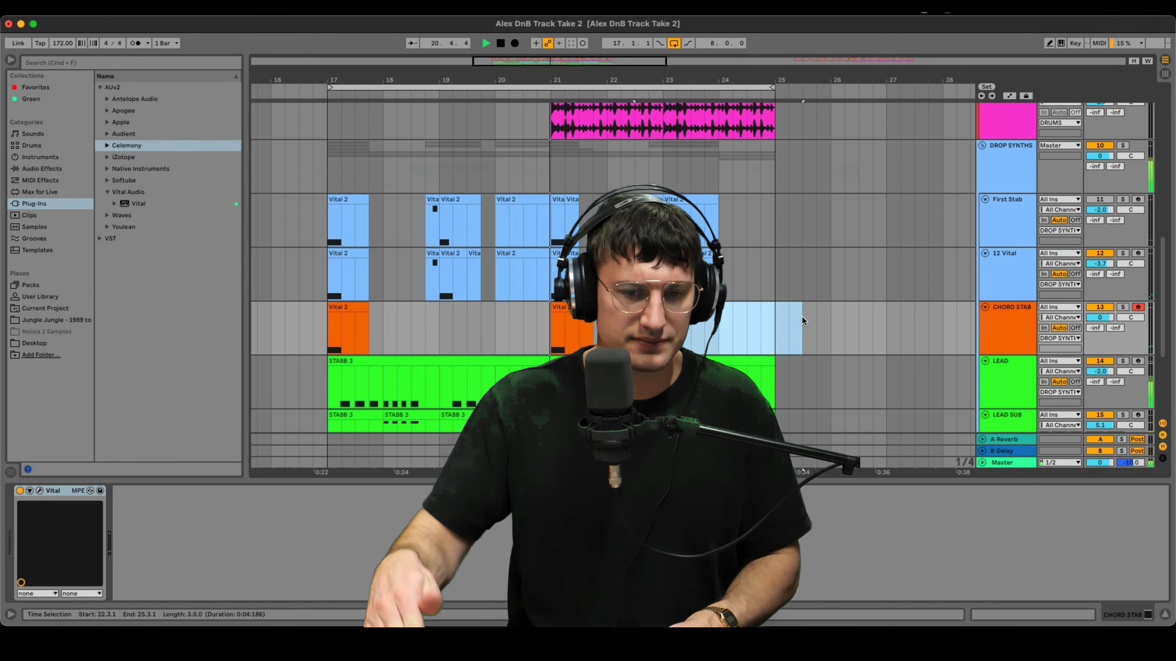
# Step: Solo CHORD STAB together with 12 Vital and play the two layers from bar 17
pyautogui.click(1124, 308)
pyautogui.press('space')
pyautogui.click(322, 335)
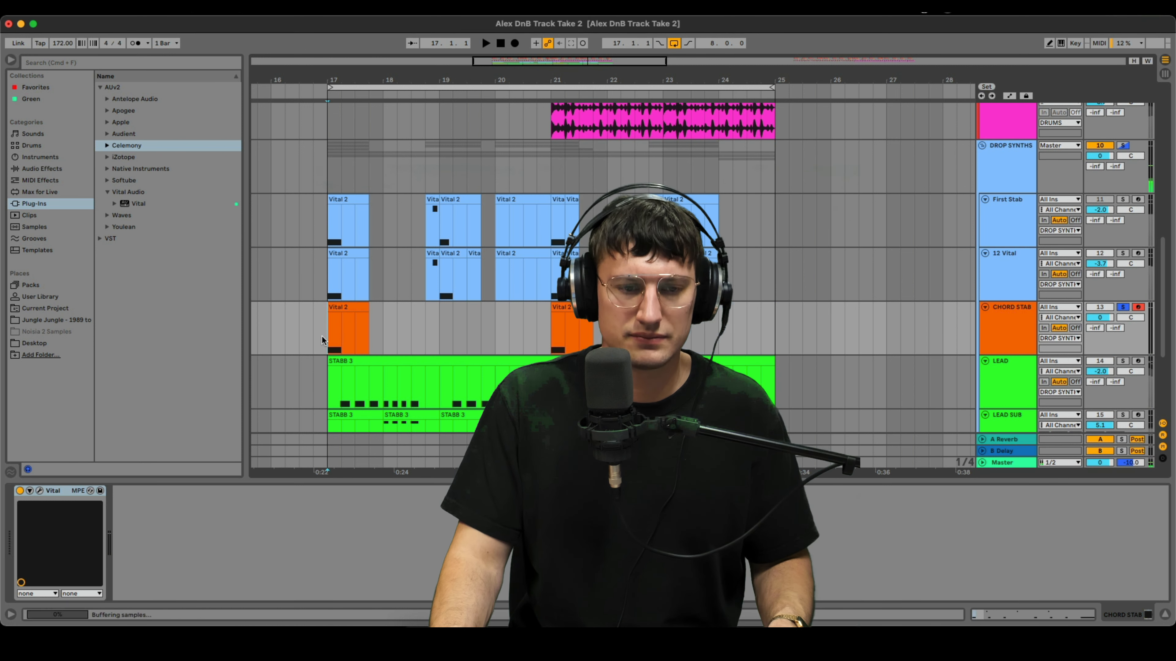
pyautogui.click(334, 282)
pyautogui.press('s')
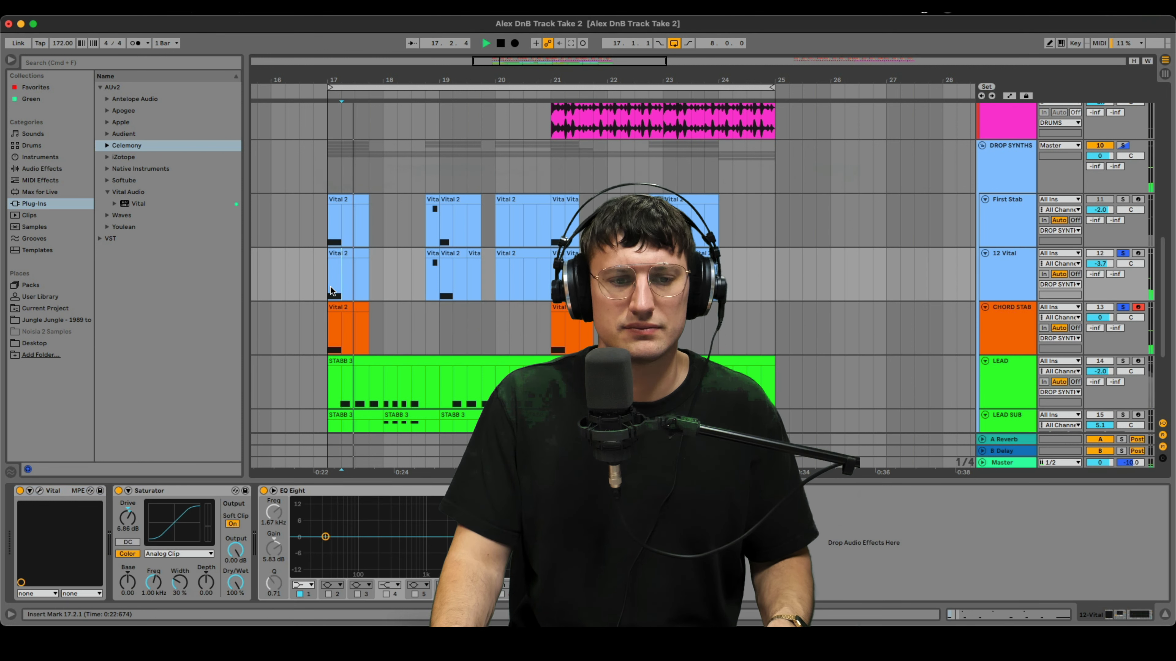
pyautogui.press('space')
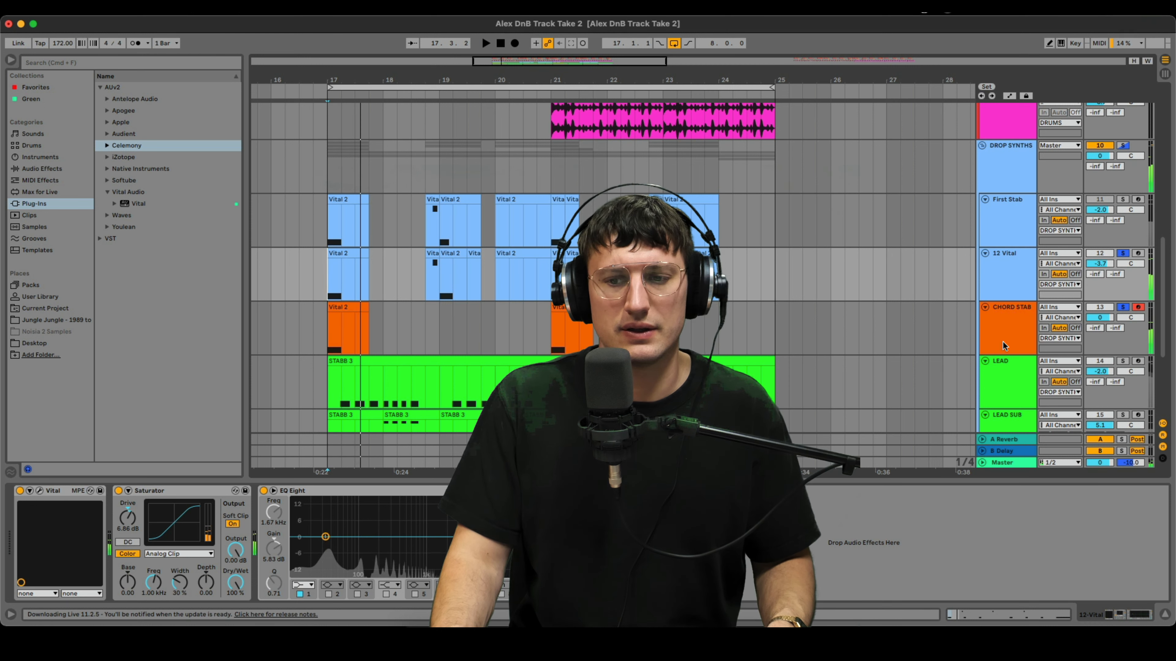
# Step: Add an EQ Eight followed by a Hybrid Reverb to the CHORD STAB track
pyautogui.click(331, 343)
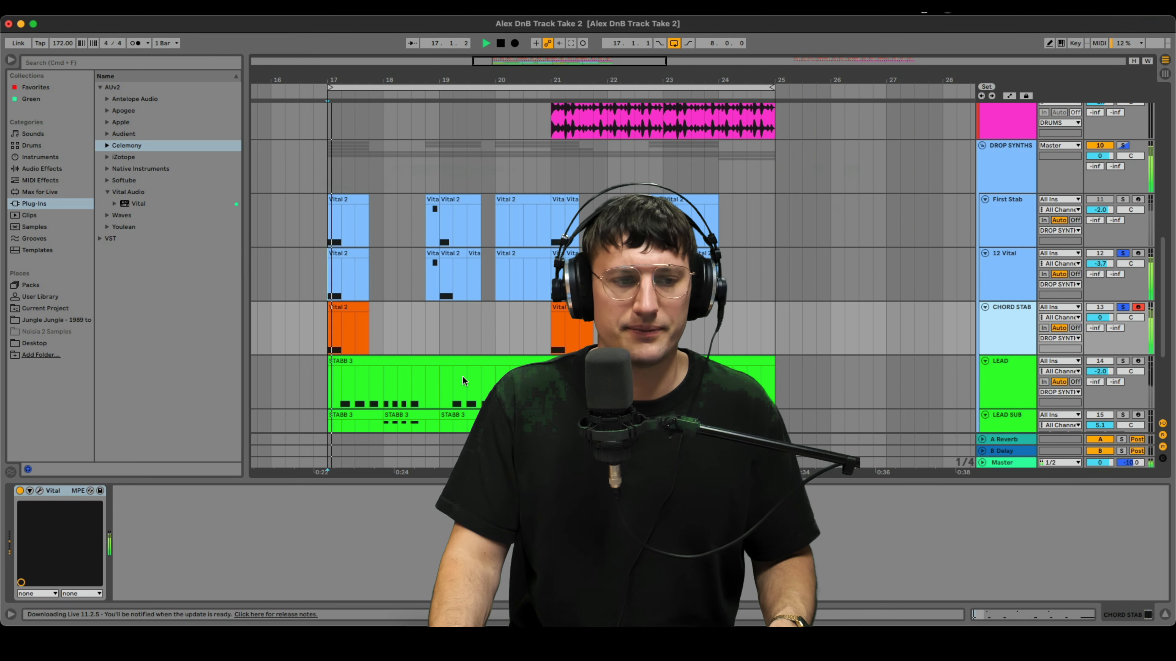
pyautogui.click(54, 169)
pyautogui.doubleClick(139, 134)
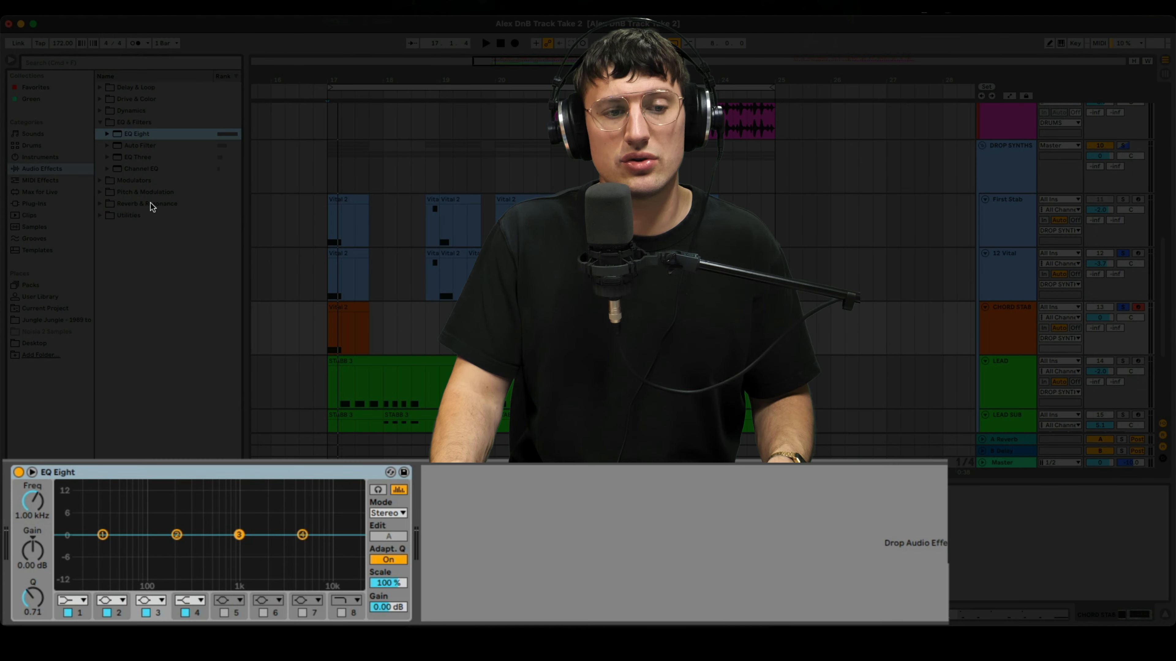
pyautogui.click(149, 203)
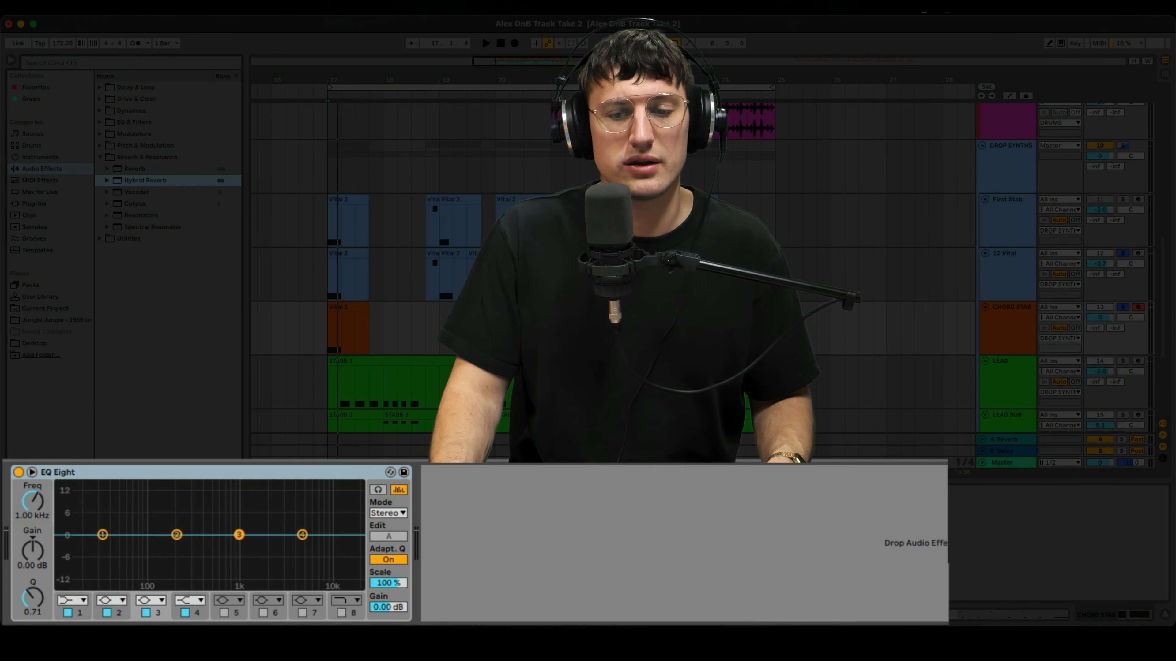
pyautogui.press('Return')
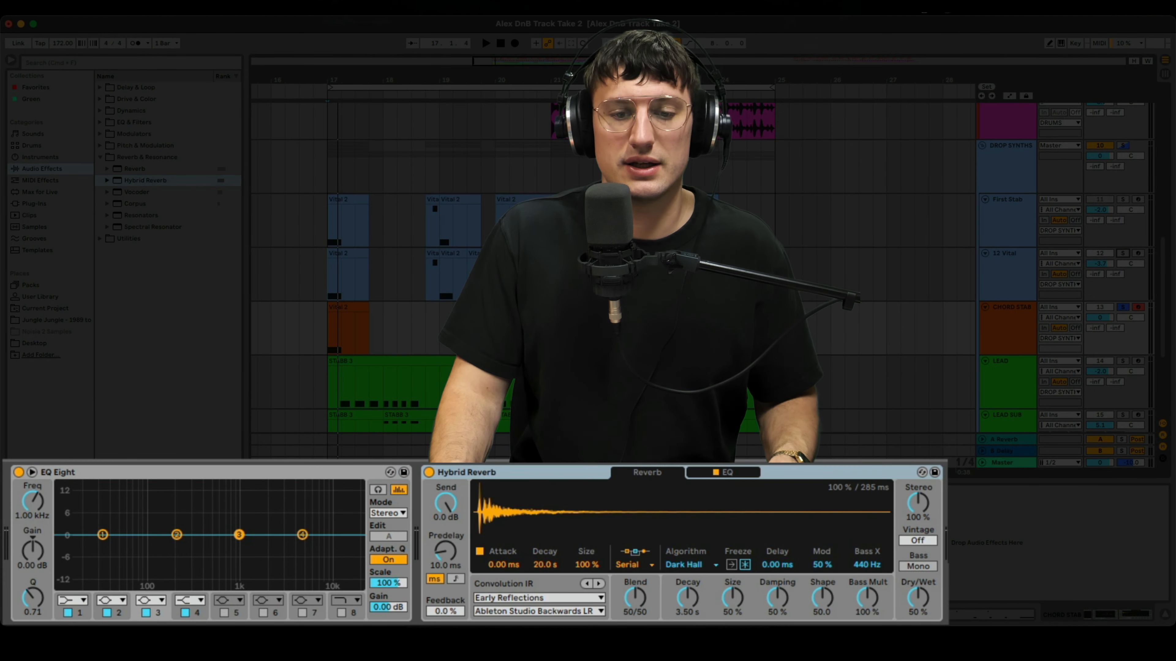
# Step: Shape the chord stab's EQ Eight during playback by lowering band 2 and making band 1 a low cut at 150 Hz
pyautogui.press('space')
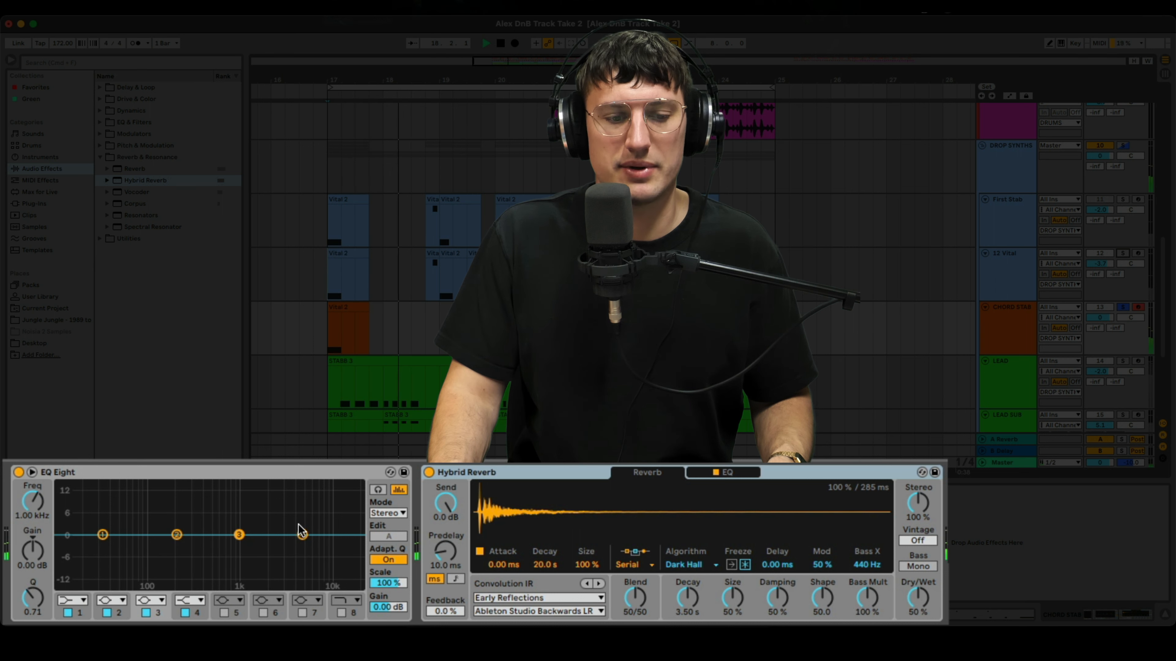
pyautogui.moveTo(176, 535); pyautogui.dragTo(169, 561)
pyautogui.click(73, 600)
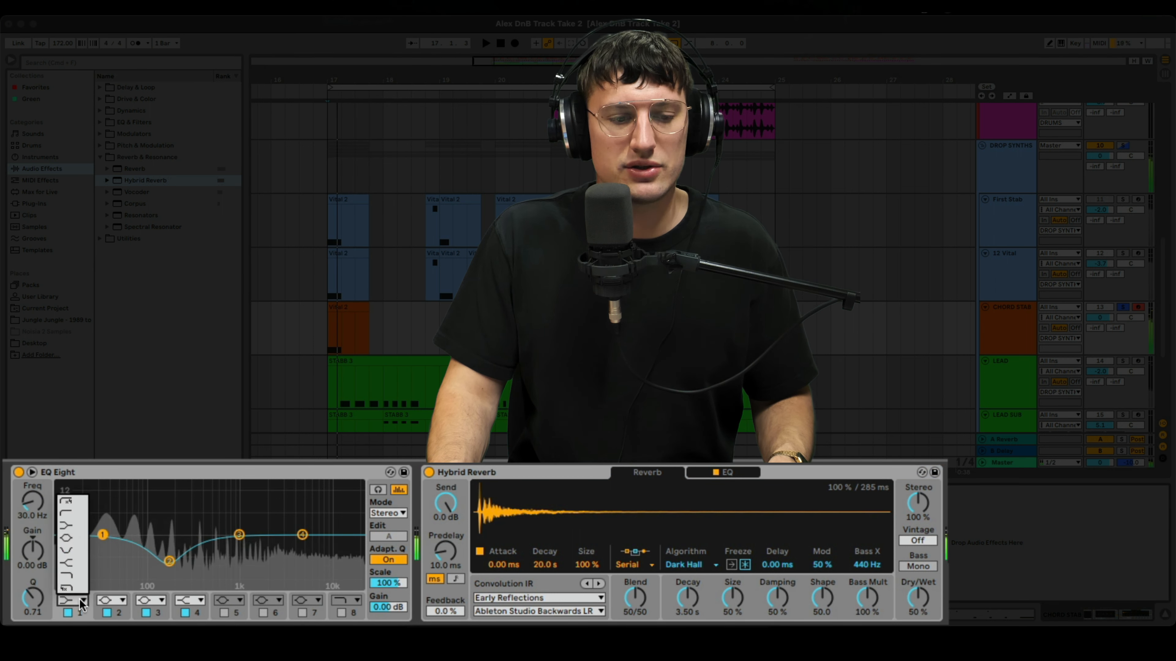
pyautogui.click(83, 514)
pyautogui.moveTo(103, 538); pyautogui.dragTo(164, 547)
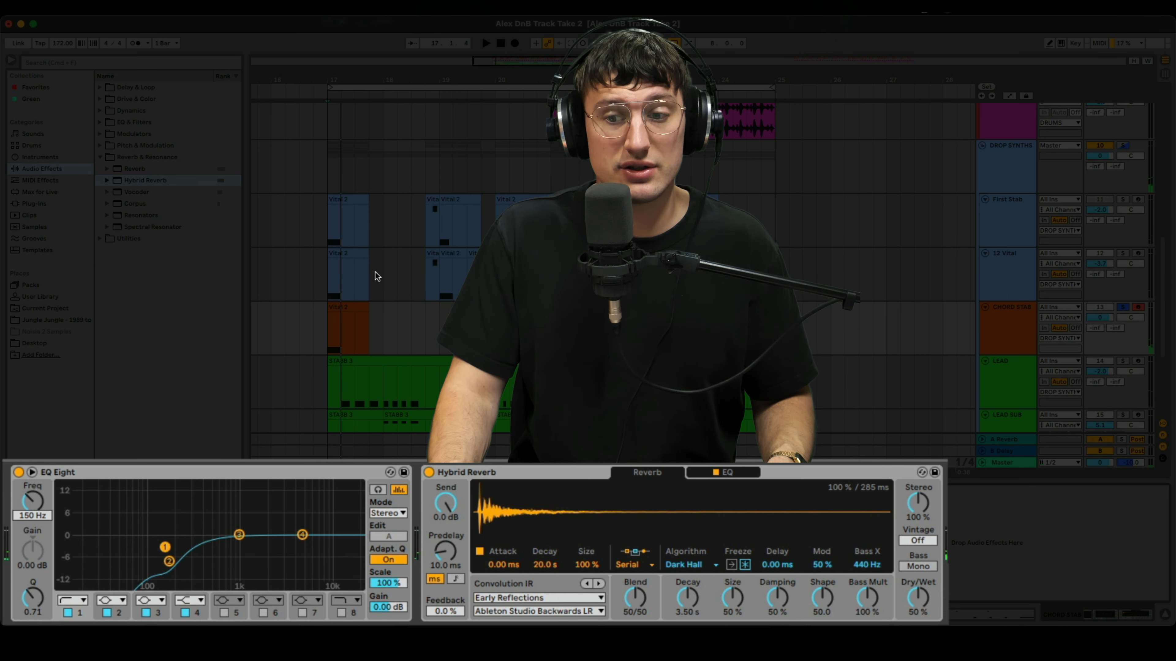
# Step: Compare the effect chains and clips of 12 Vital and CHORD STAB, listening to them in the full arrangement
pyautogui.click(353, 280)
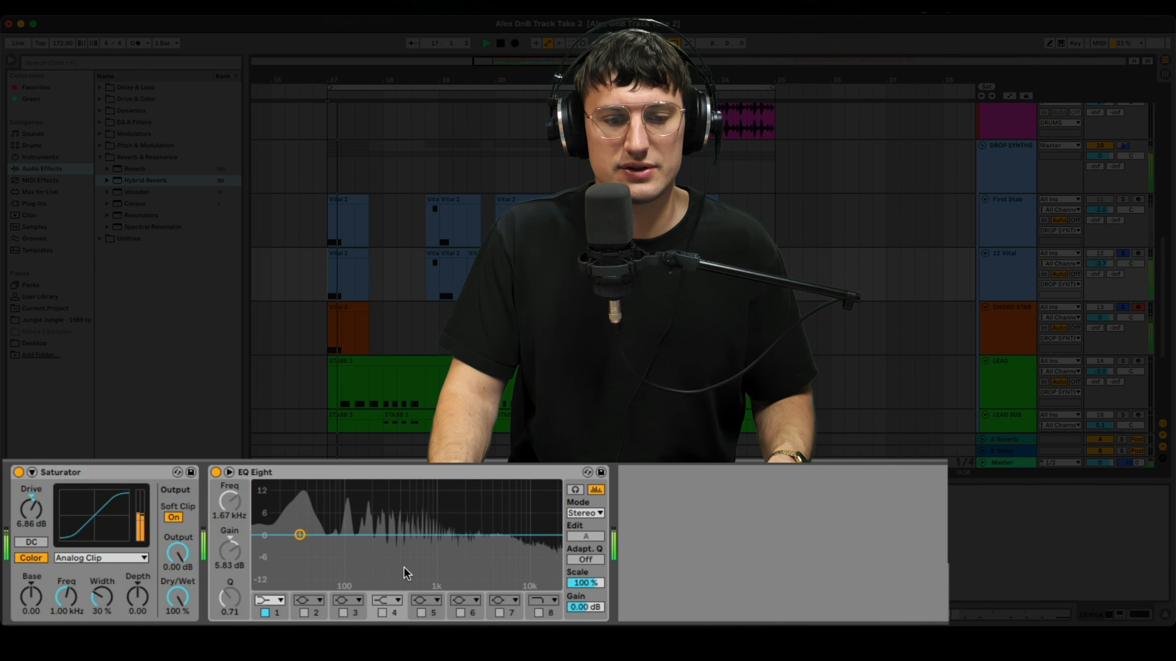
pyautogui.click(336, 345)
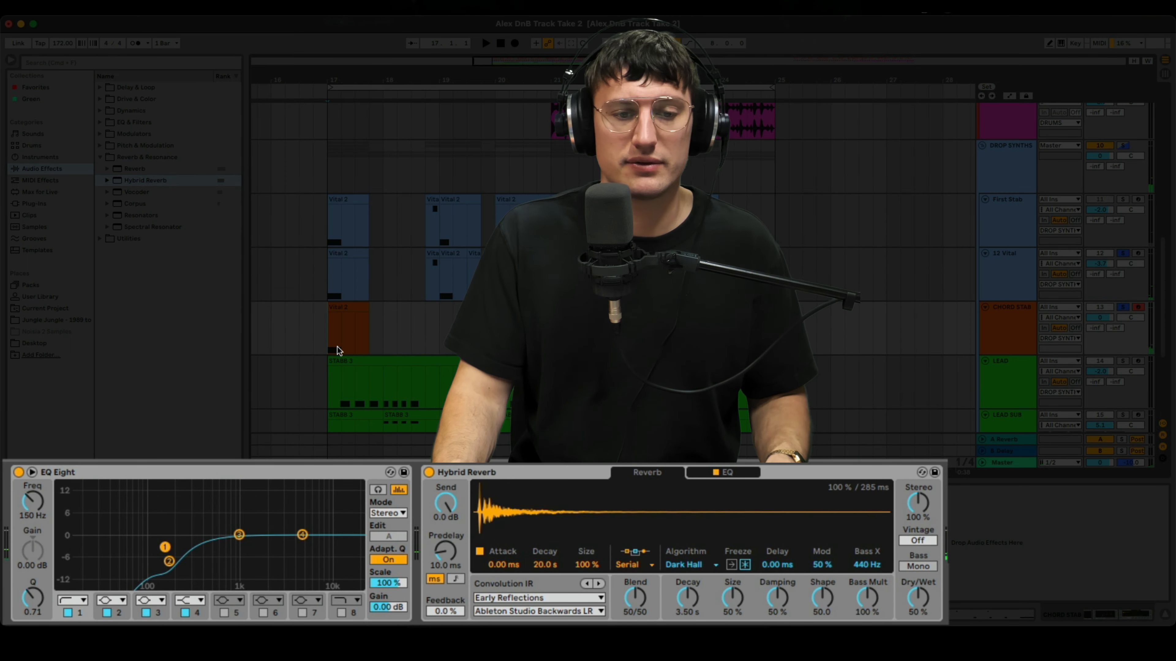
pyautogui.click(1012, 285)
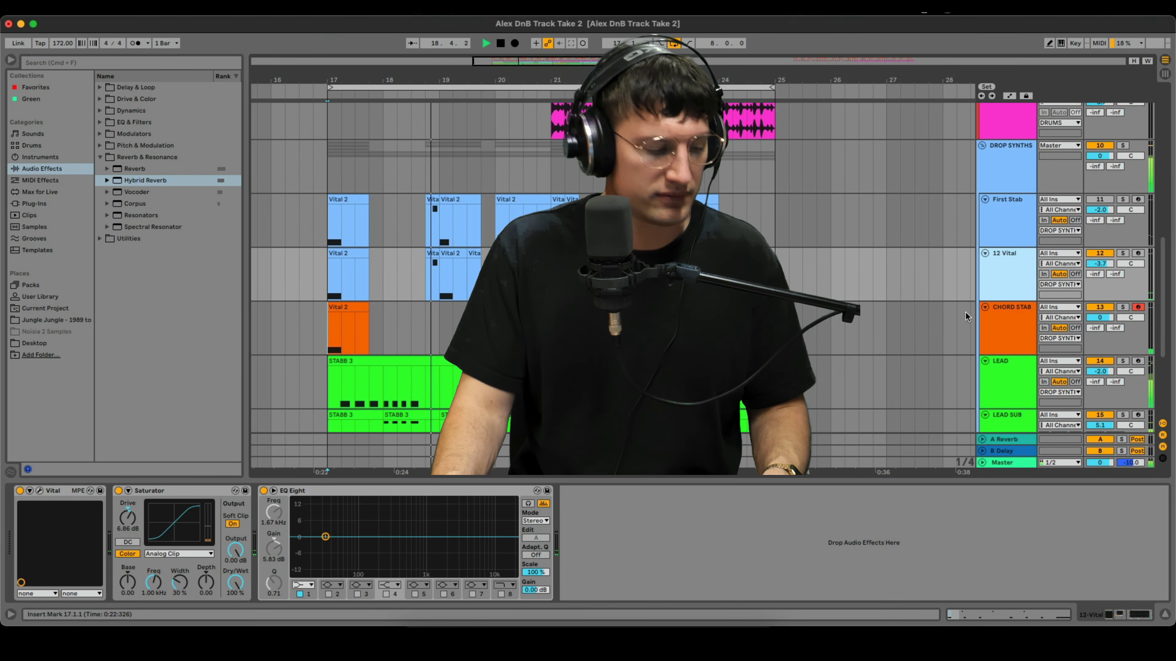
pyautogui.click(1003, 324)
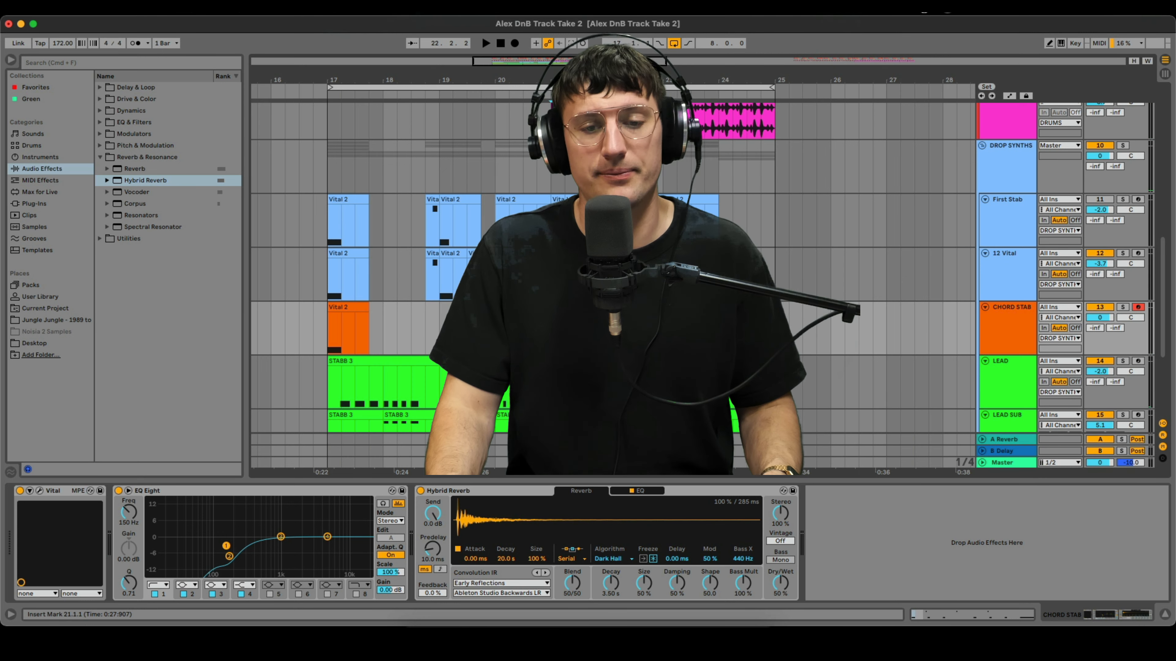
pyautogui.click(324, 277)
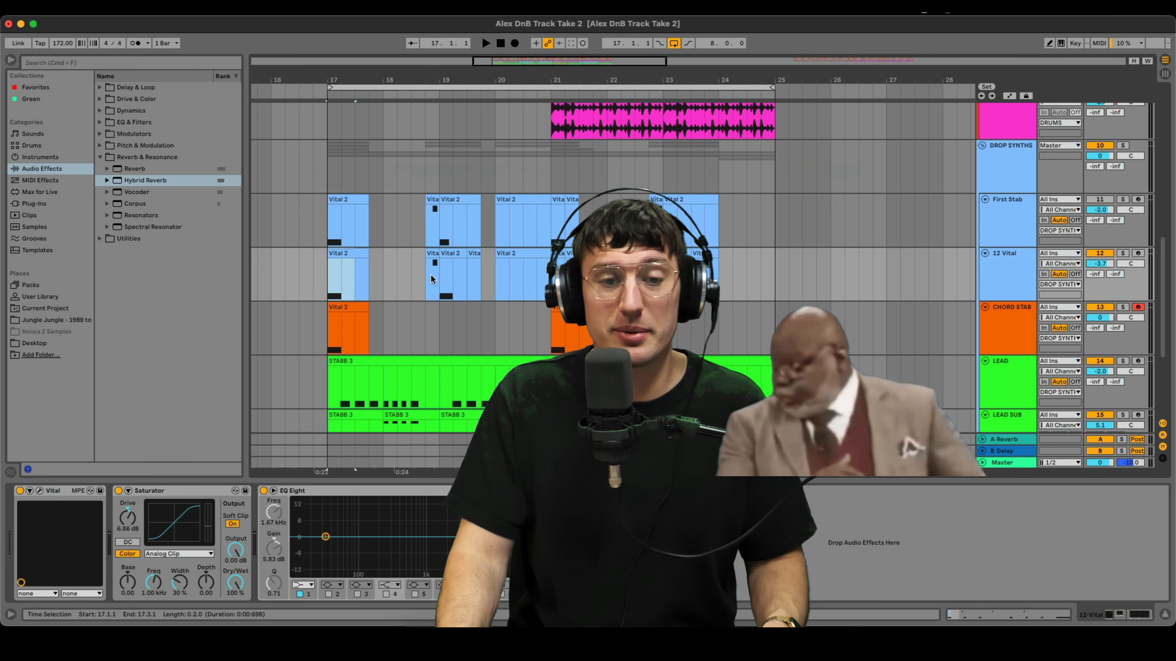
pyautogui.click(444, 282)
# Step: Place the insert marker at bar 21 on CHORD STAB and save the current set
pyautogui.click(556, 331)
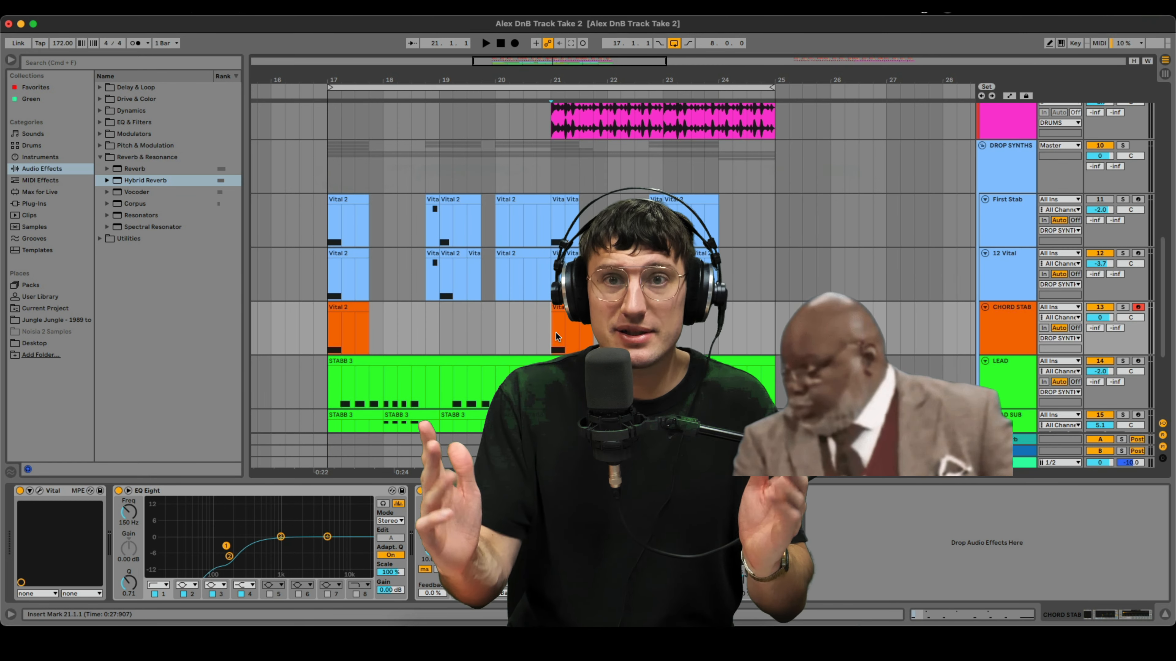
pyautogui.press('super+s')
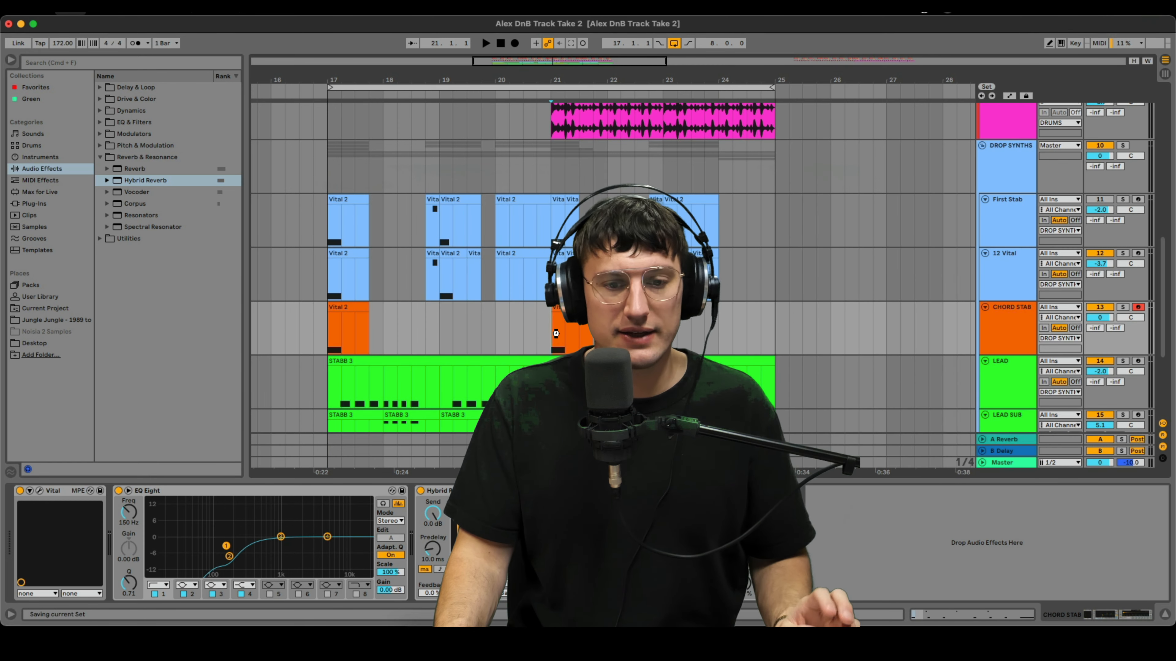
pyautogui.scroll(-3, 562, 332)
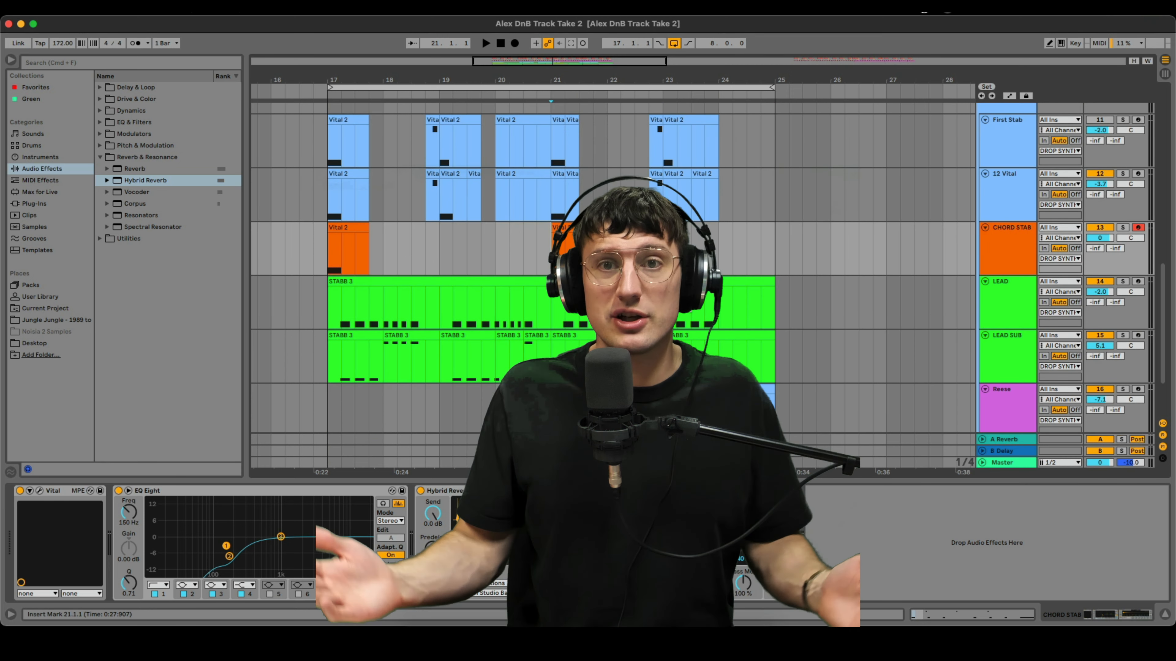